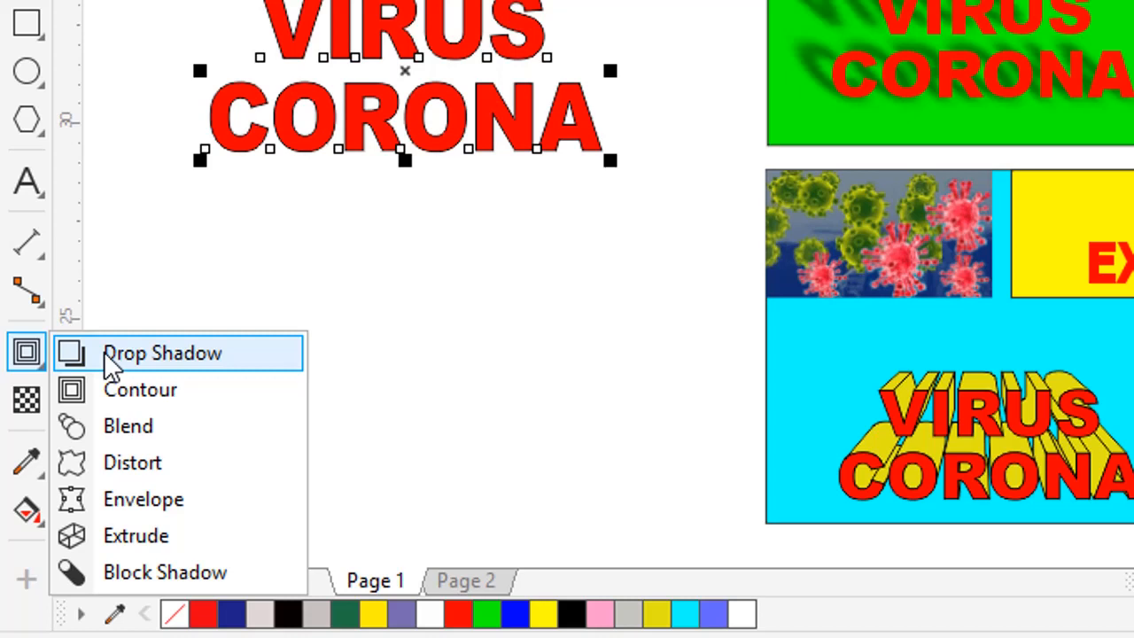
Step: Try the Flat Top Right, Flat Bottom Right and Flat Bottom Left drop shadow presets on the VIRUS CORONA text
{"action": "left_click", "coordinate": [106, 354]}
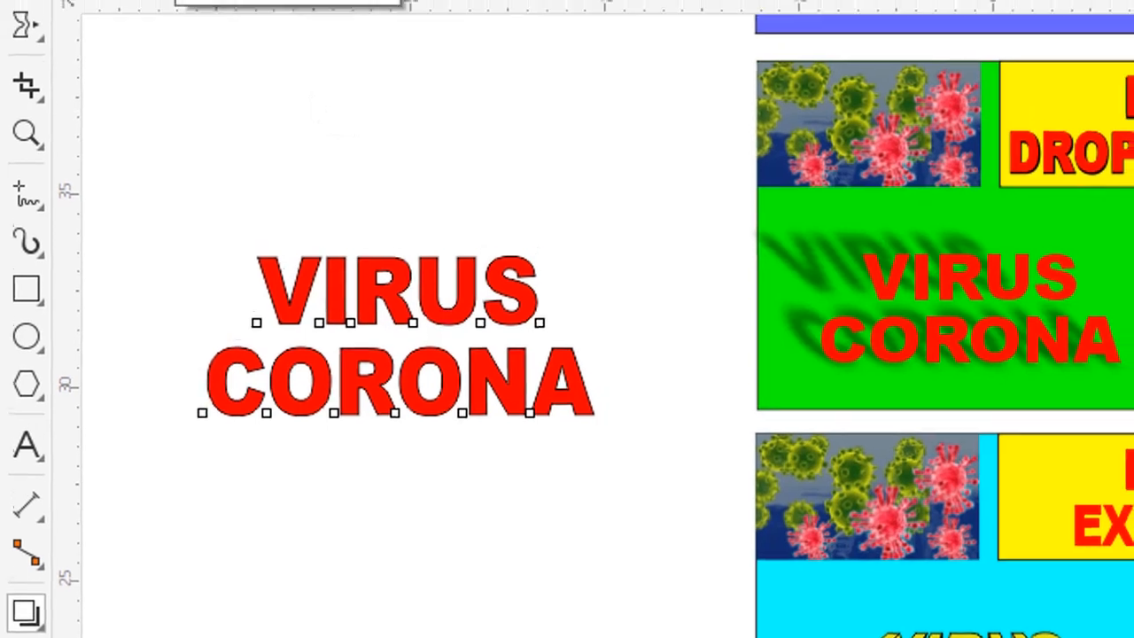
{"action": "left_click", "coordinate": [140, 108]}
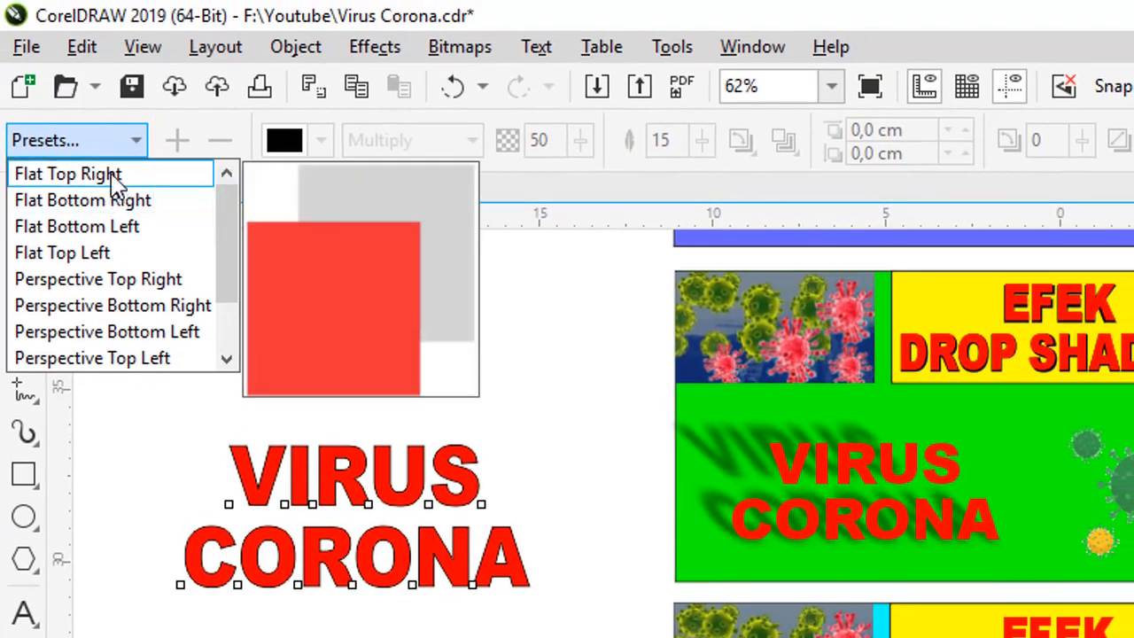
{"action": "left_click", "coordinate": [106, 170]}
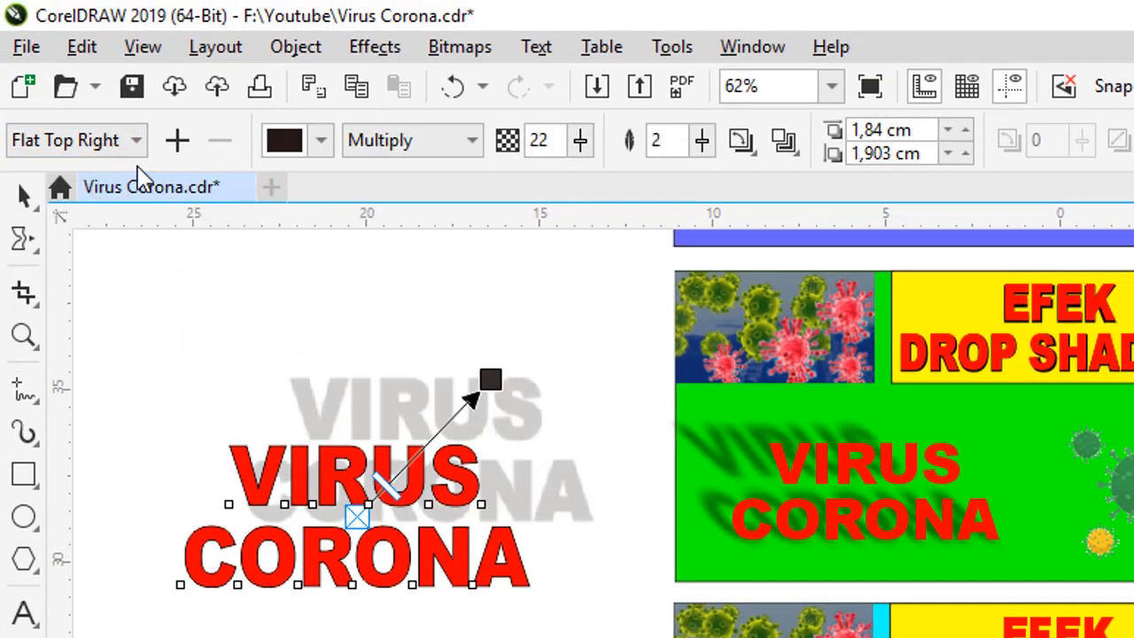
{"action": "left_click", "coordinate": [137, 142]}
{"action": "left_click", "coordinate": [137, 200]}
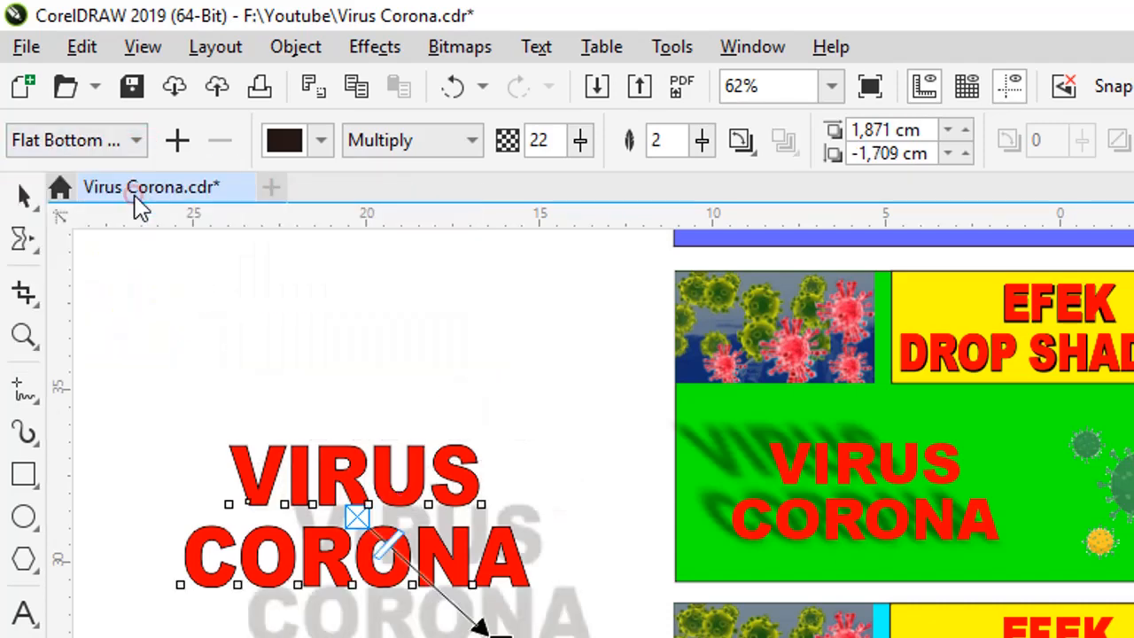
{"action": "left_click", "coordinate": [137, 142]}
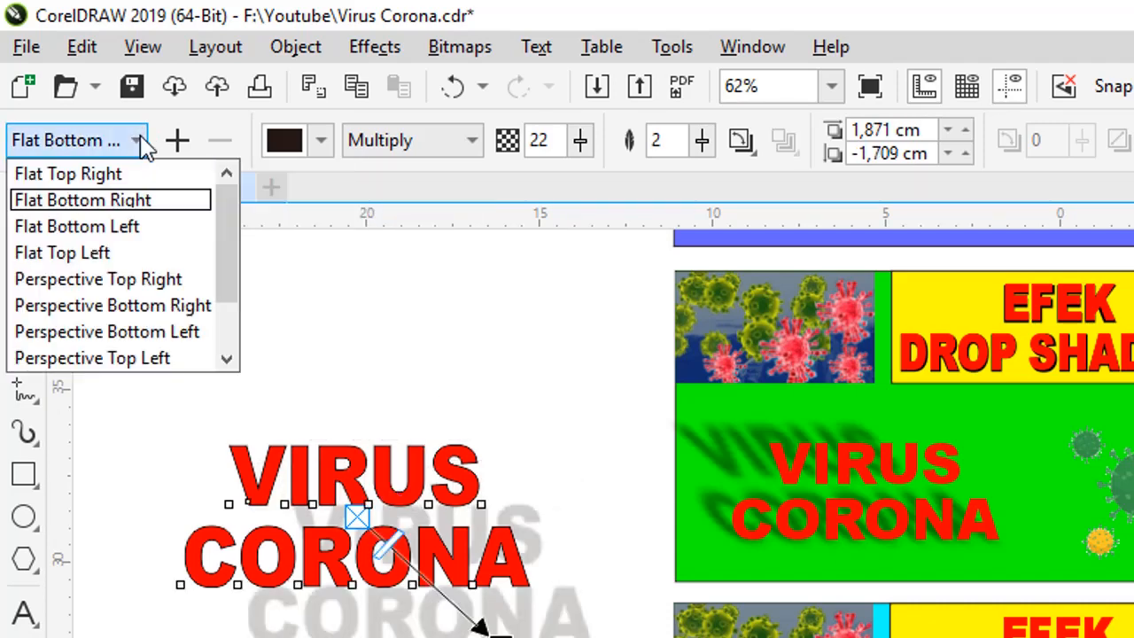
{"action": "left_click", "coordinate": [136, 228]}
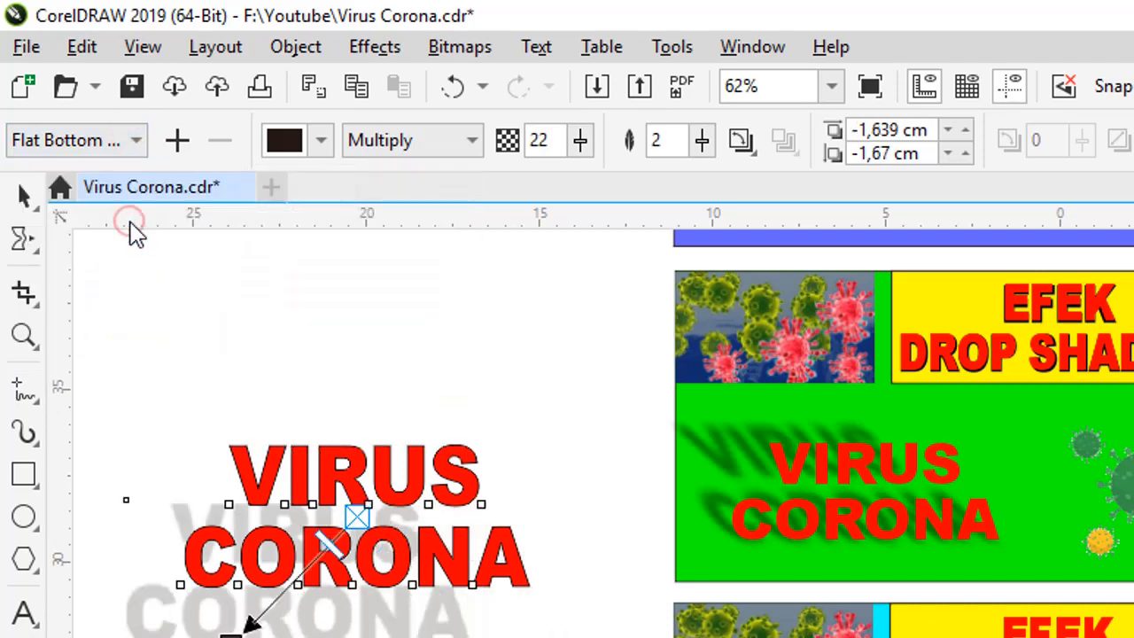
Step: Apply the Perspective Top Right drop shadow preset to the text and stretch the shadow upward to an angle of about 82
{"action": "left_click", "coordinate": [136, 140]}
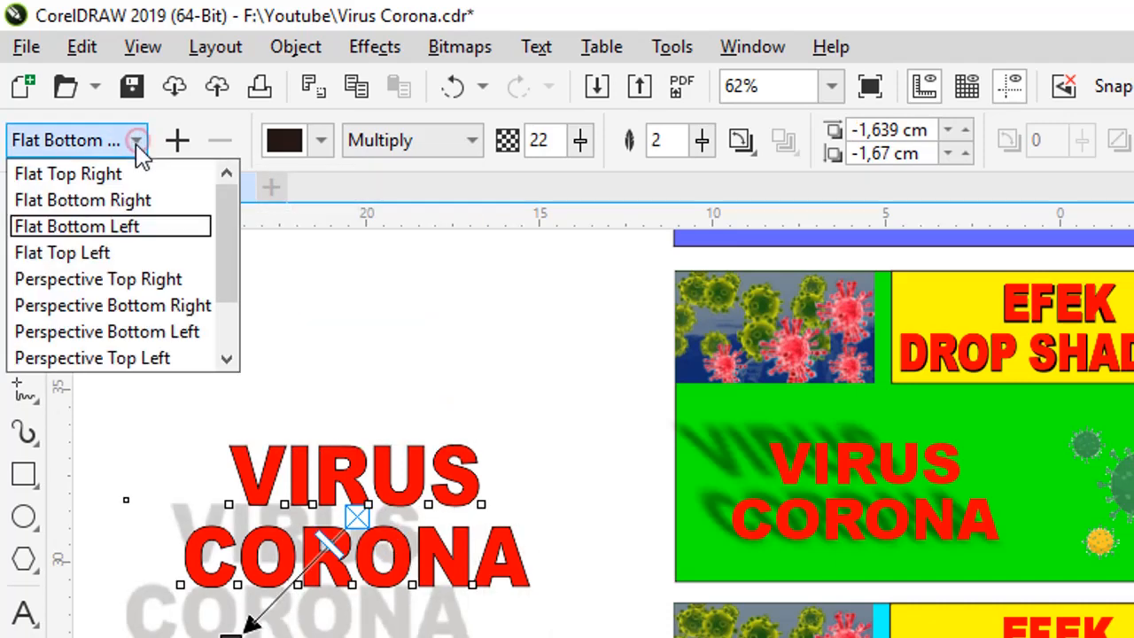
{"action": "left_click", "coordinate": [128, 280]}
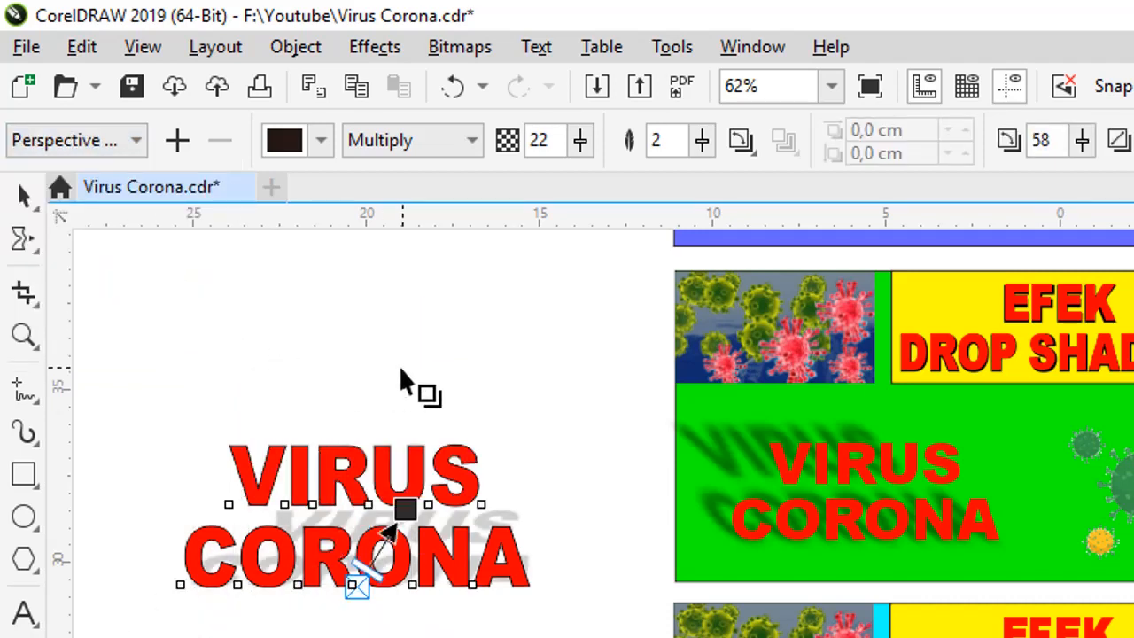
{"action": "left_click_drag", "start_coordinate": [405, 509], "coordinate": [381, 420]}
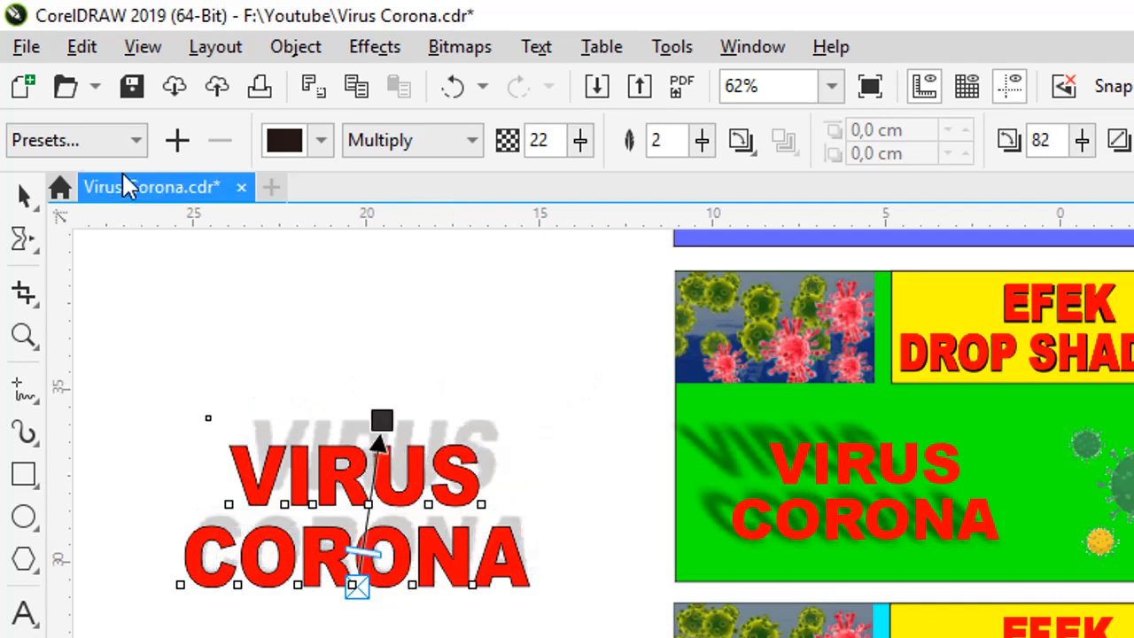
Step: Switch the text's shadow to a bottom perspective preset that falls below the lettering, and deselect the text
{"action": "left_click", "coordinate": [137, 144]}
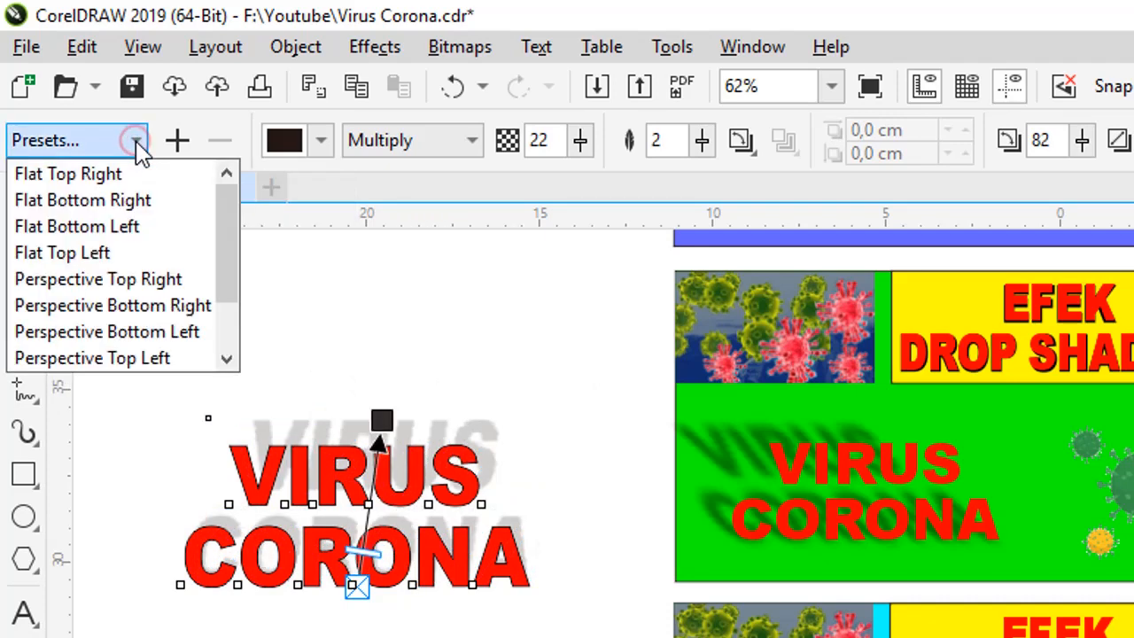
{"action": "left_click", "coordinate": [24, 196]}
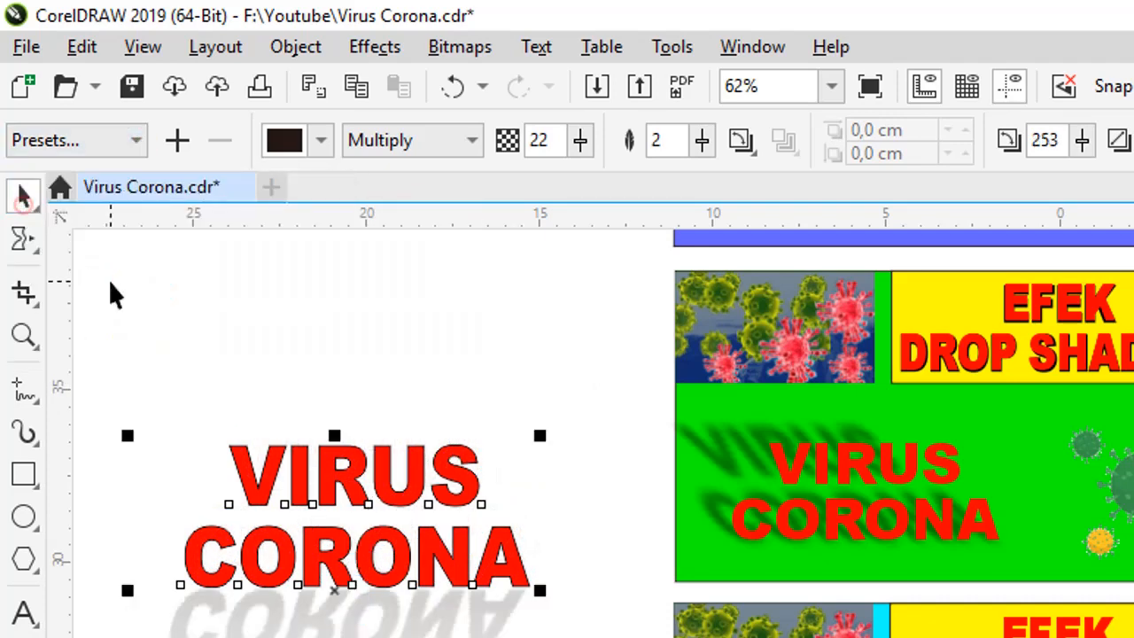
{"action": "left_click", "coordinate": [109, 281]}
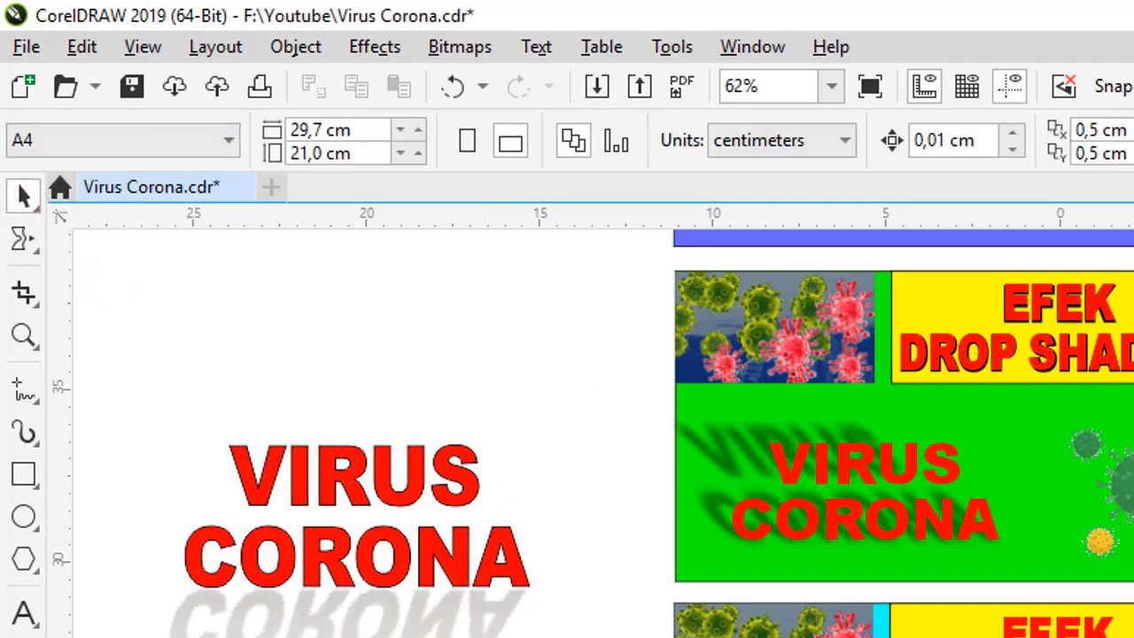
Step: Clear the drop shadow from the VIRUS CORONA text and deselect it
{"action": "left_click", "coordinate": [24, 637]}
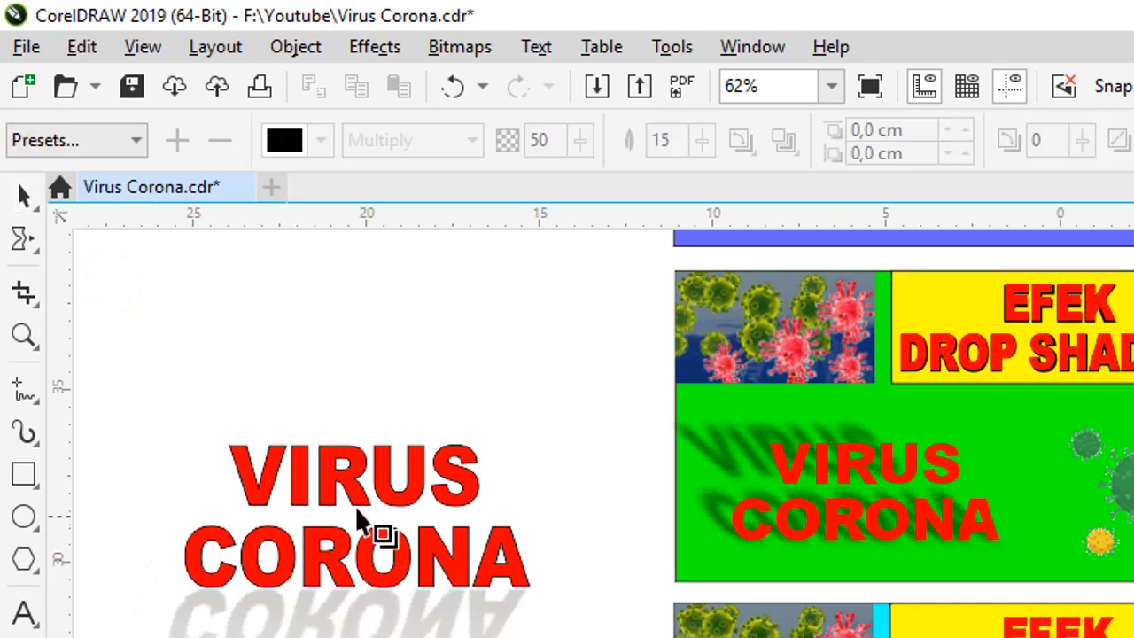
{"action": "left_click", "coordinate": [341, 485]}
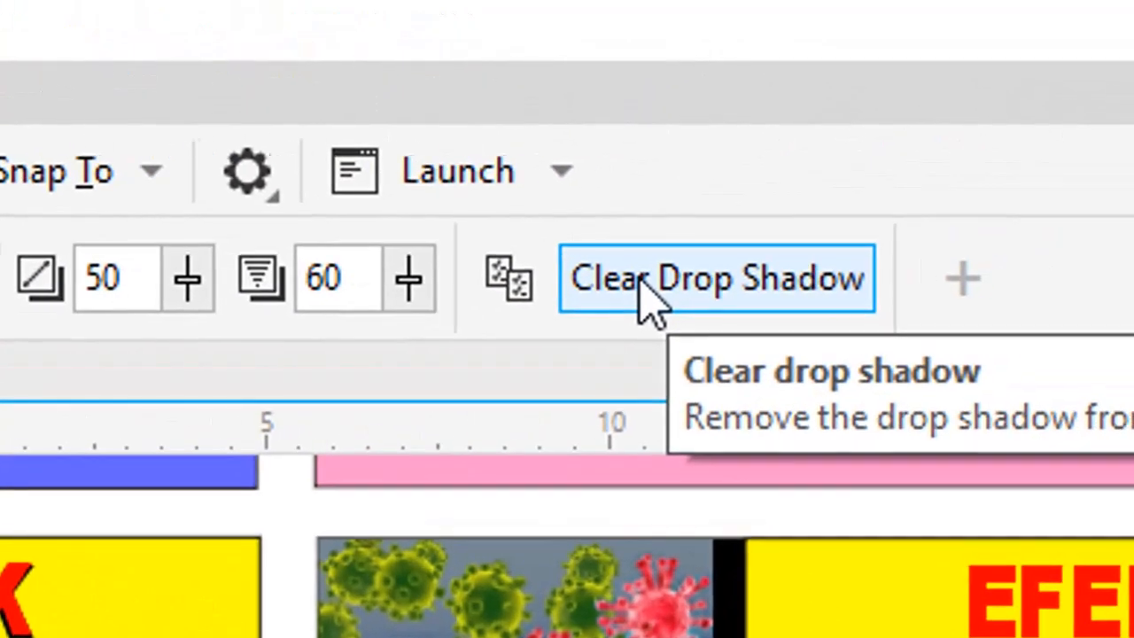
{"action": "left_click", "coordinate": [641, 283]}
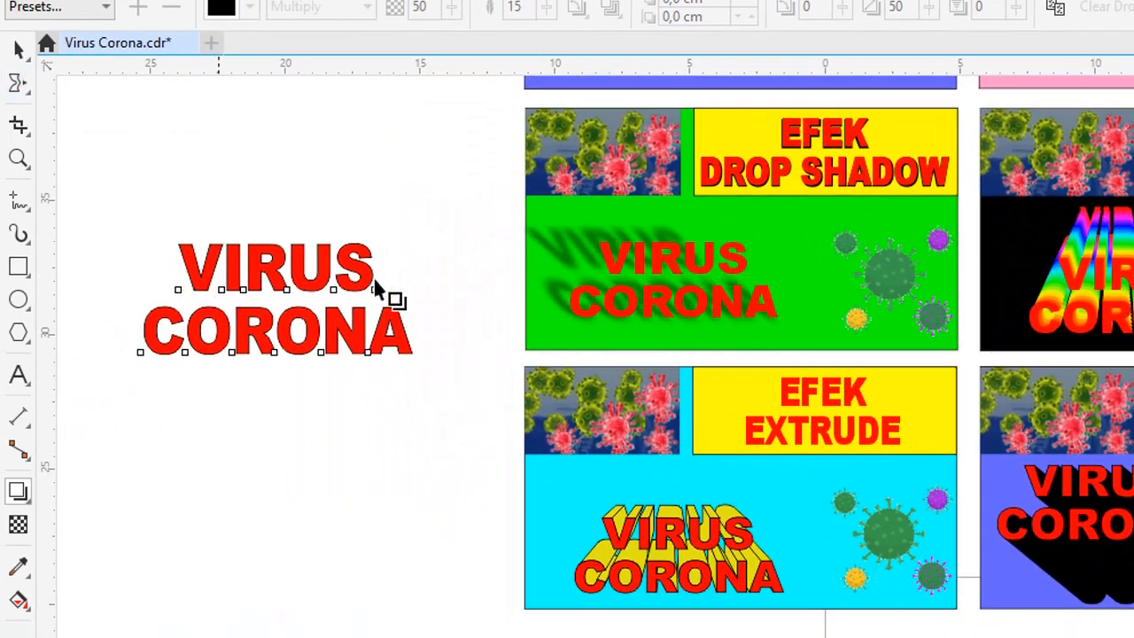
{"action": "left_click", "coordinate": [102, 104]}
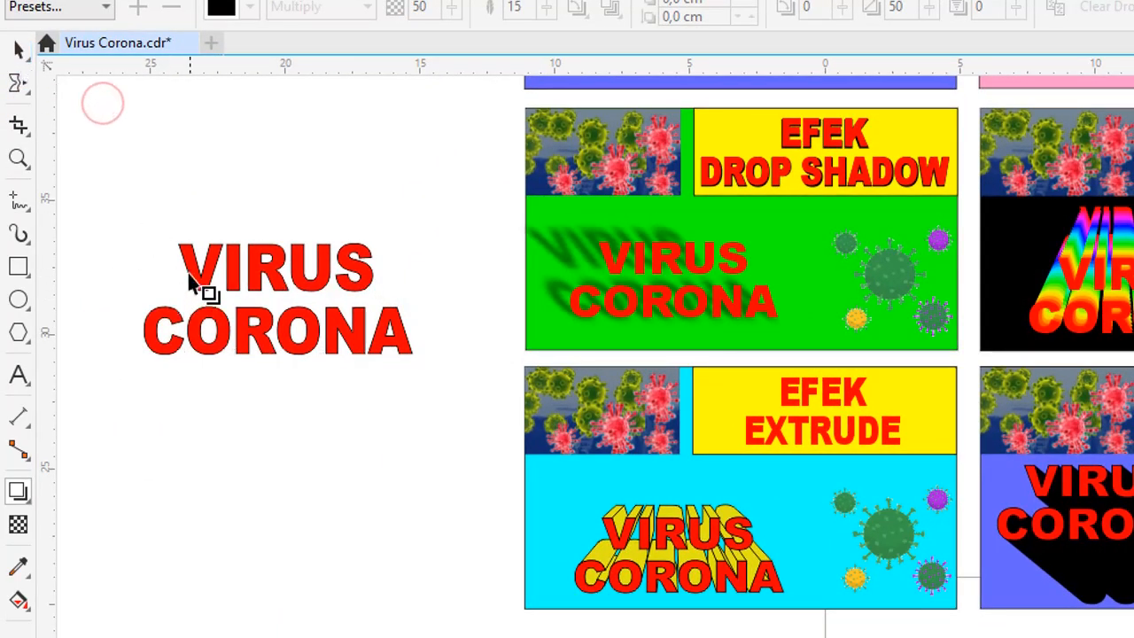
Step: Draw a drop shadow from the VIRUS CORONA text toward the upper right, offset about 2.65 cm horizontally and 2.62 cm vertically
{"action": "left_click", "coordinate": [191, 266]}
{"action": "left_click", "coordinate": [20, 498]}
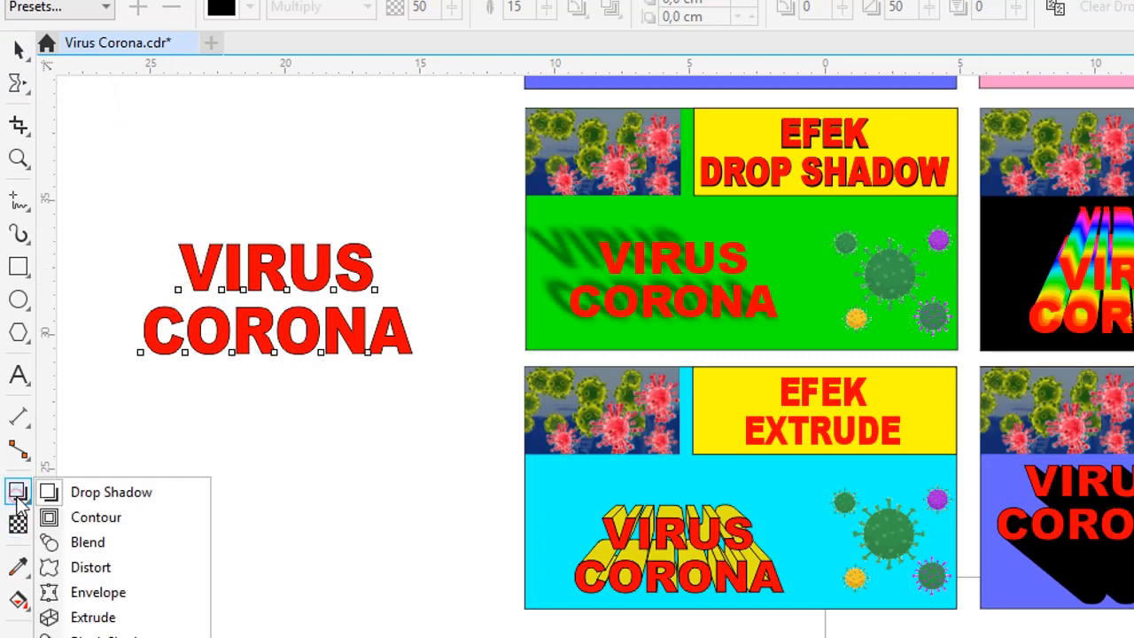
{"action": "left_click", "coordinate": [91, 490]}
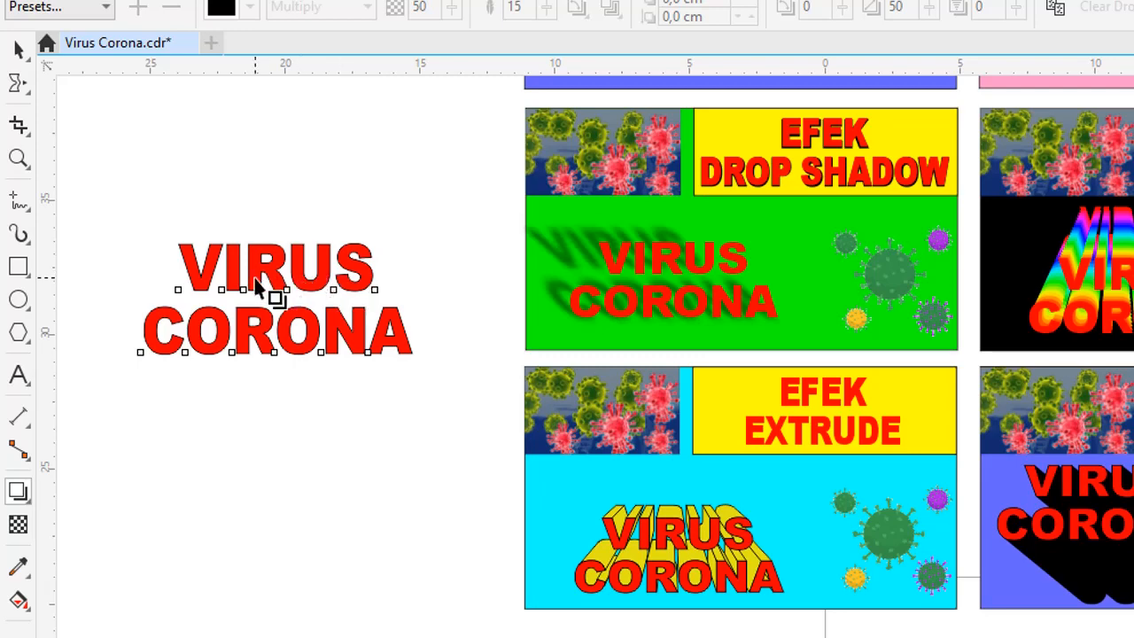
{"action": "left_click_drag", "start_coordinate": [301, 292], "coordinate": [405, 175]}
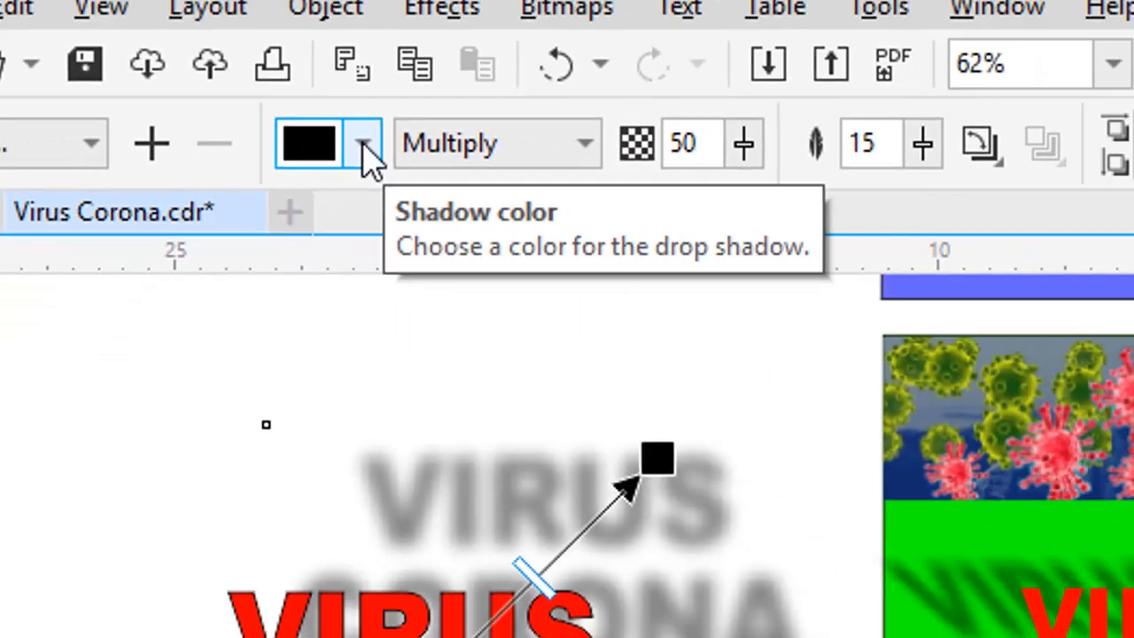
Step: Try yellow, mauve and Sea Green from the CMYK Palette as the shadow color, and settle on dark blue
{"action": "left_click", "coordinate": [459, 153]}
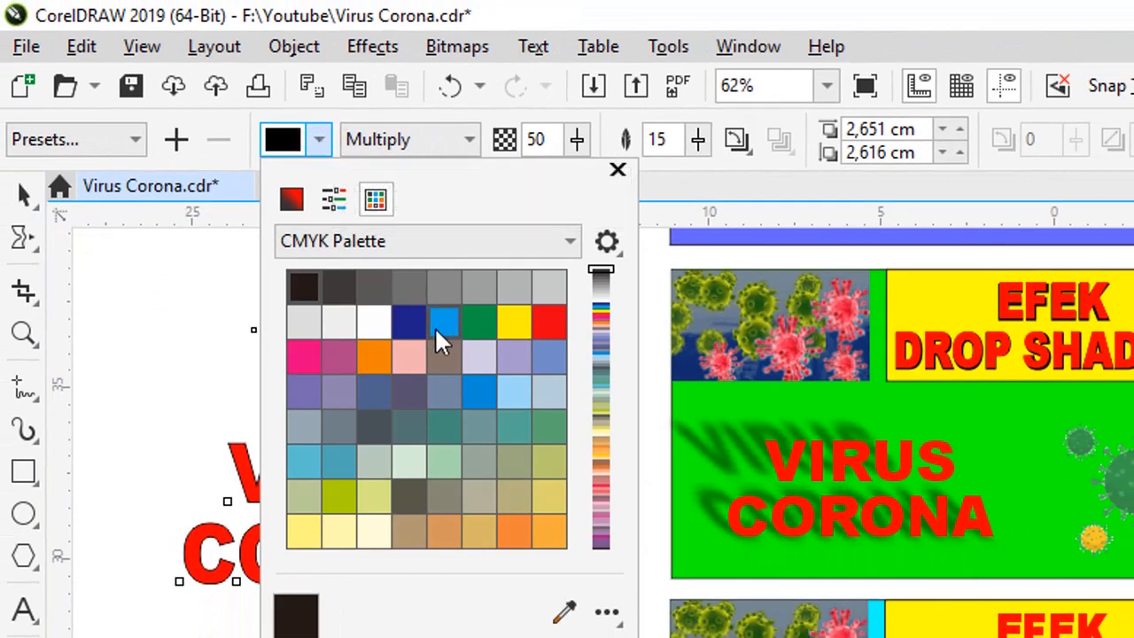
{"action": "left_click", "coordinate": [507, 323]}
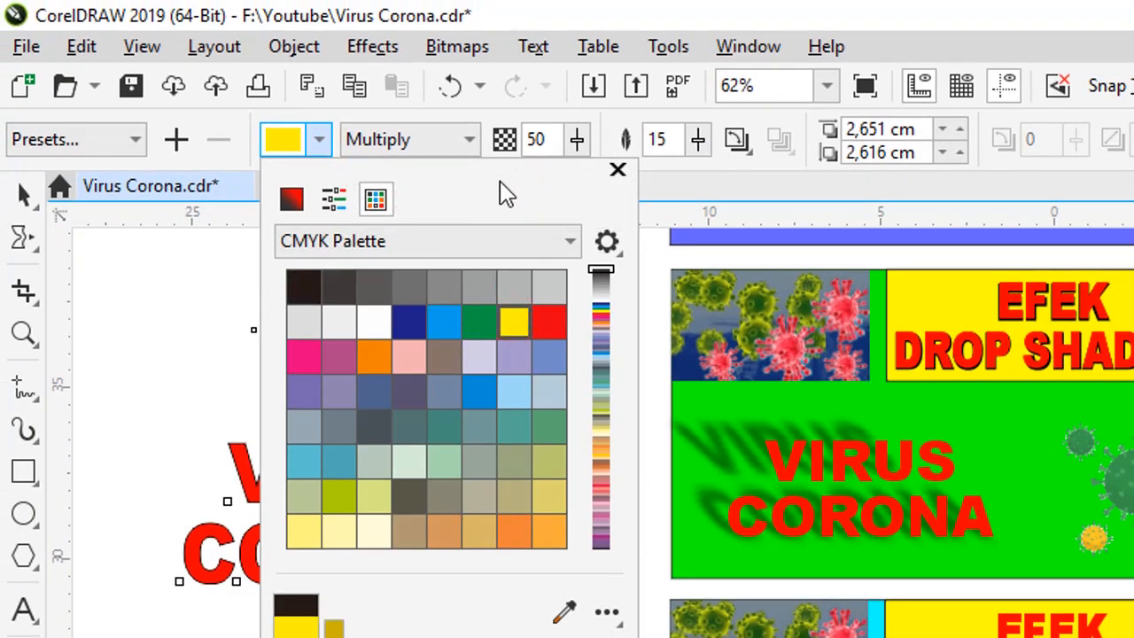
{"action": "left_click_drag", "start_coordinate": [524, 200], "coordinate": [908, 227]}
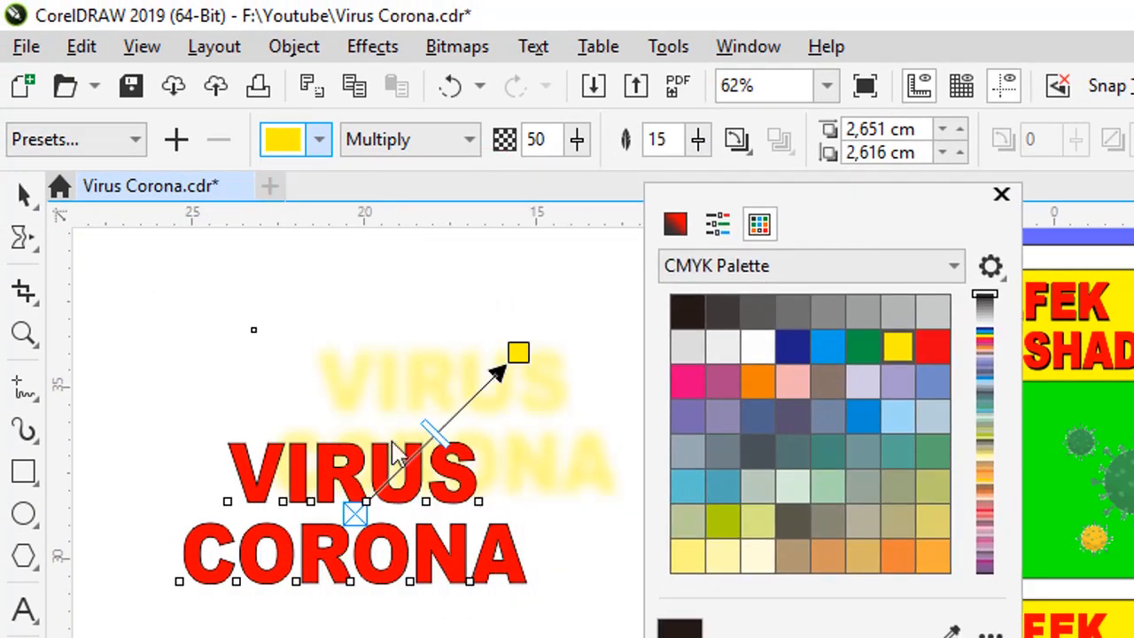
{"action": "left_click", "coordinate": [724, 380]}
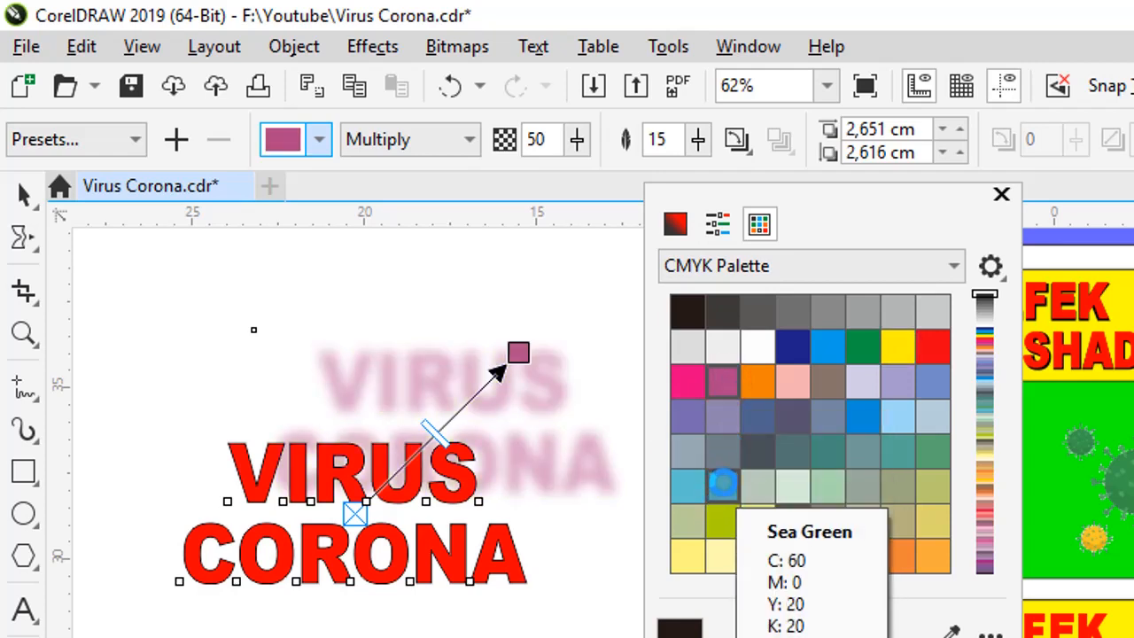
{"action": "left_click", "coordinate": [722, 483]}
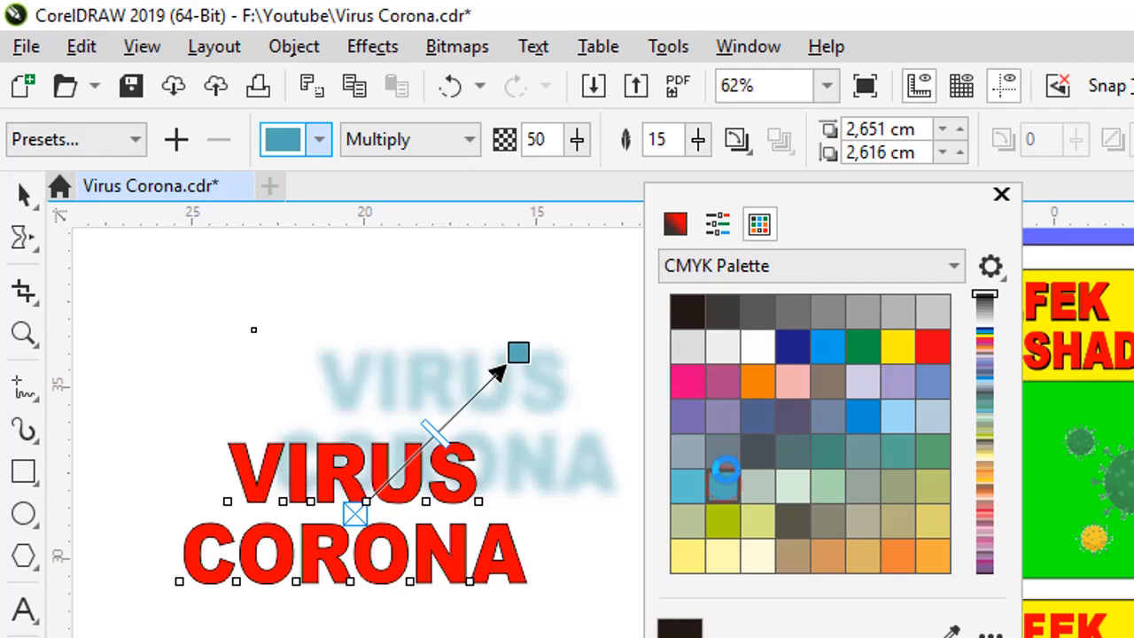
{"action": "left_click", "coordinate": [794, 343]}
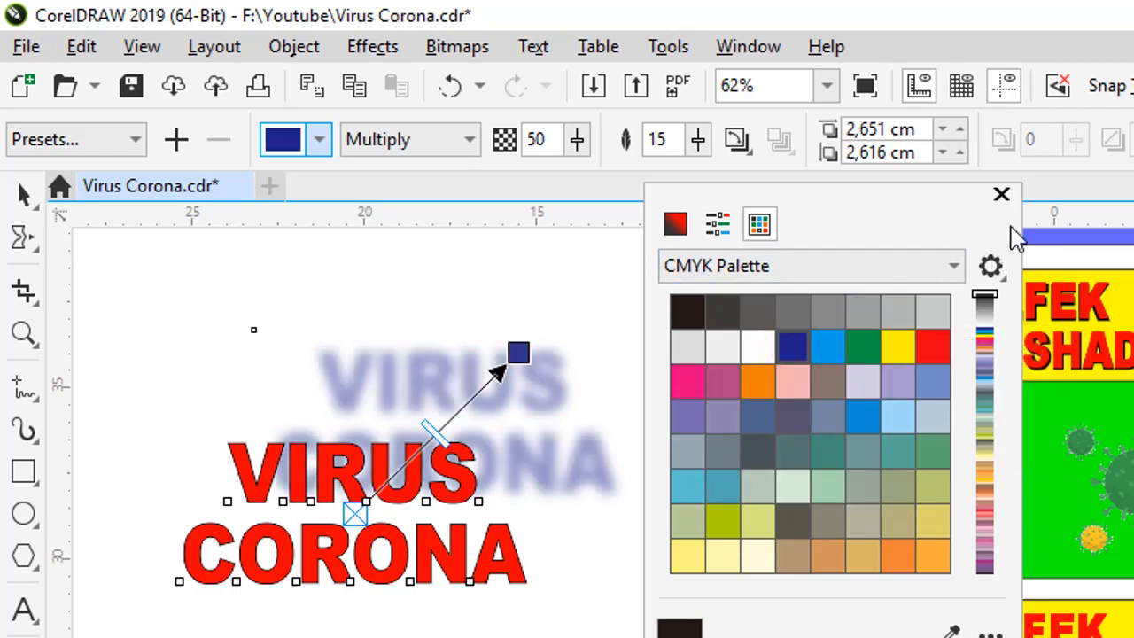
{"action": "left_click", "coordinate": [1001, 194]}
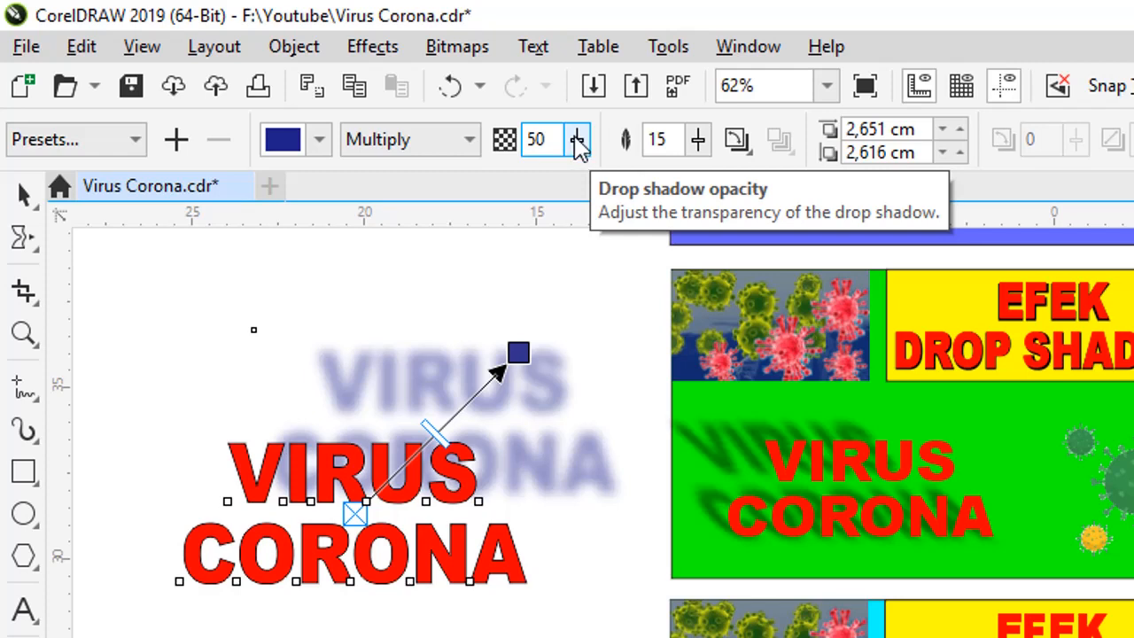
Step: Set the drop shadow's opacity to 78 and its color to the darkest gray in the CMYK Palette
{"action": "left_click_drag", "start_coordinate": [576, 146], "coordinate": [645, 160]}
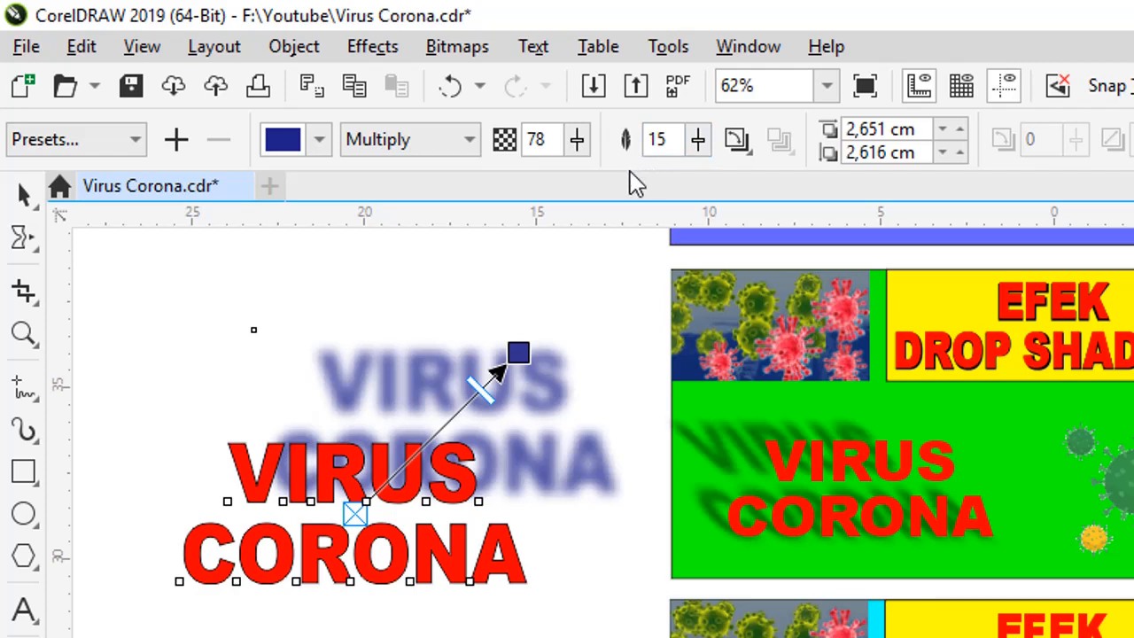
{"action": "left_click", "coordinate": [319, 140]}
{"action": "left_click", "coordinate": [350, 277]}
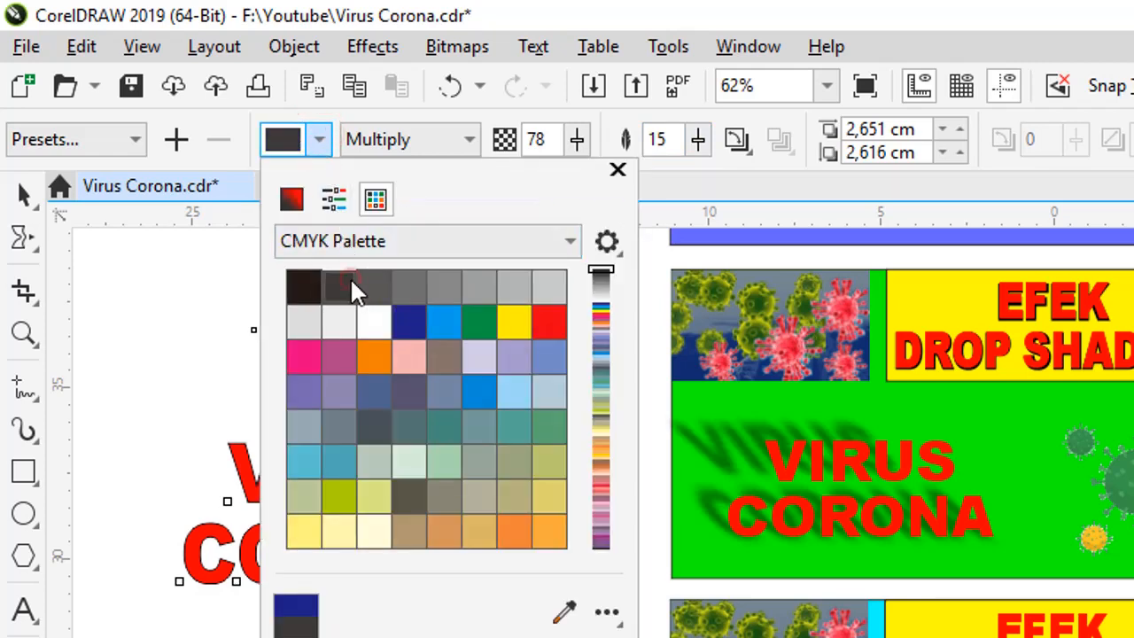
{"action": "left_click", "coordinate": [213, 306]}
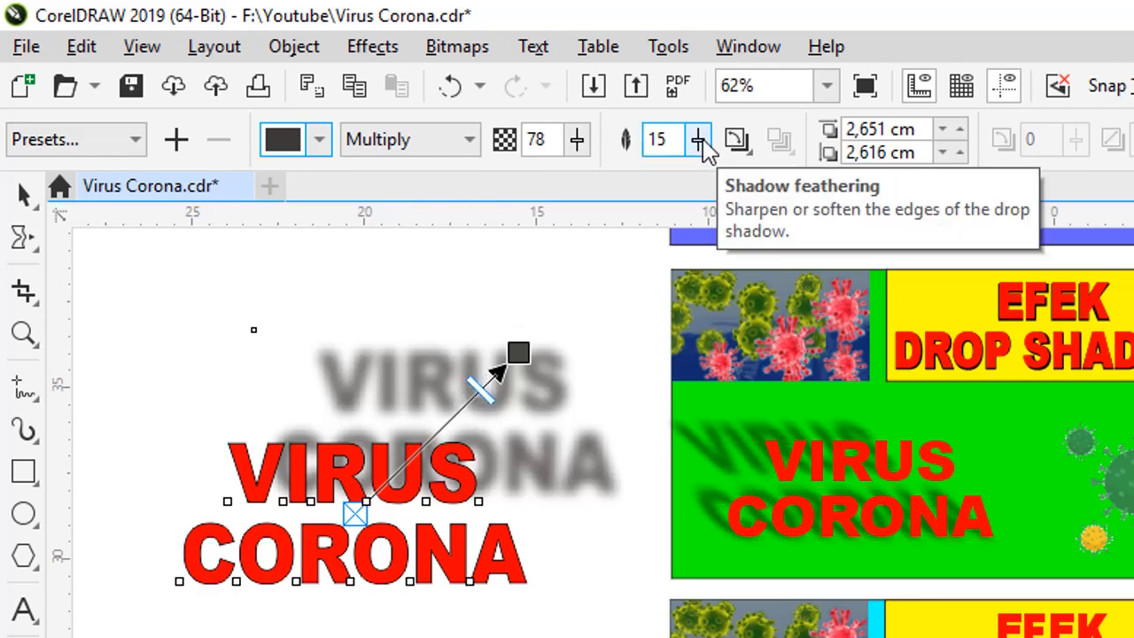
Step: Try shadow feathering values of 100 and 0, and settle on a feathering of 26
{"action": "left_click_drag", "start_coordinate": [699, 146], "coordinate": [817, 167]}
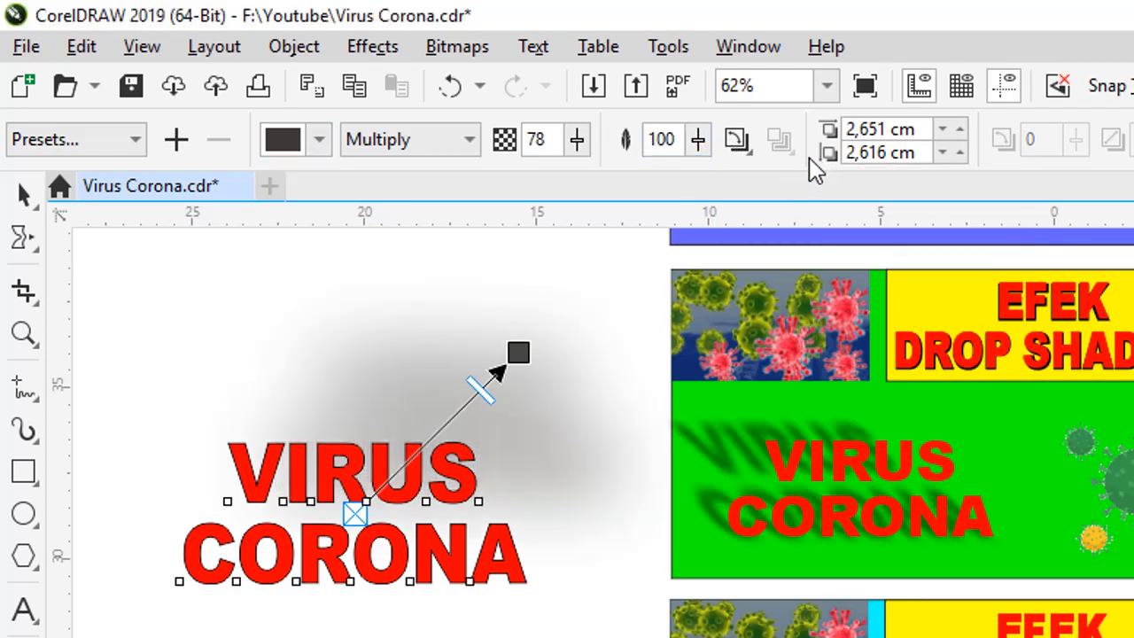
{"action": "left_click_drag", "start_coordinate": [703, 147], "coordinate": [554, 201]}
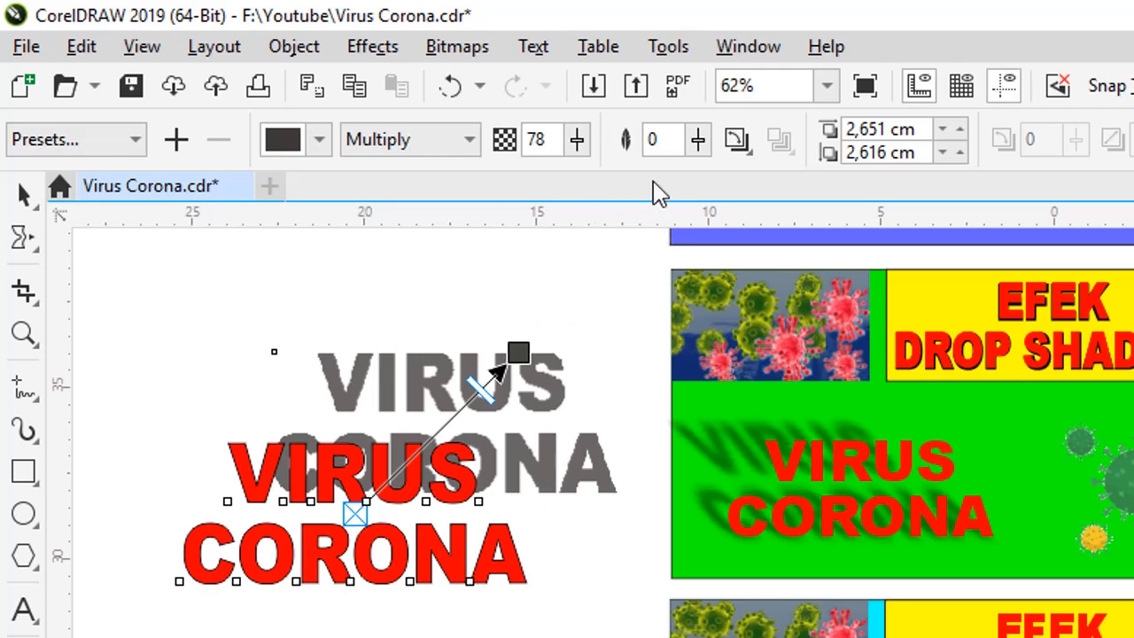
{"action": "left_click_drag", "start_coordinate": [698, 142], "coordinate": [742, 203]}
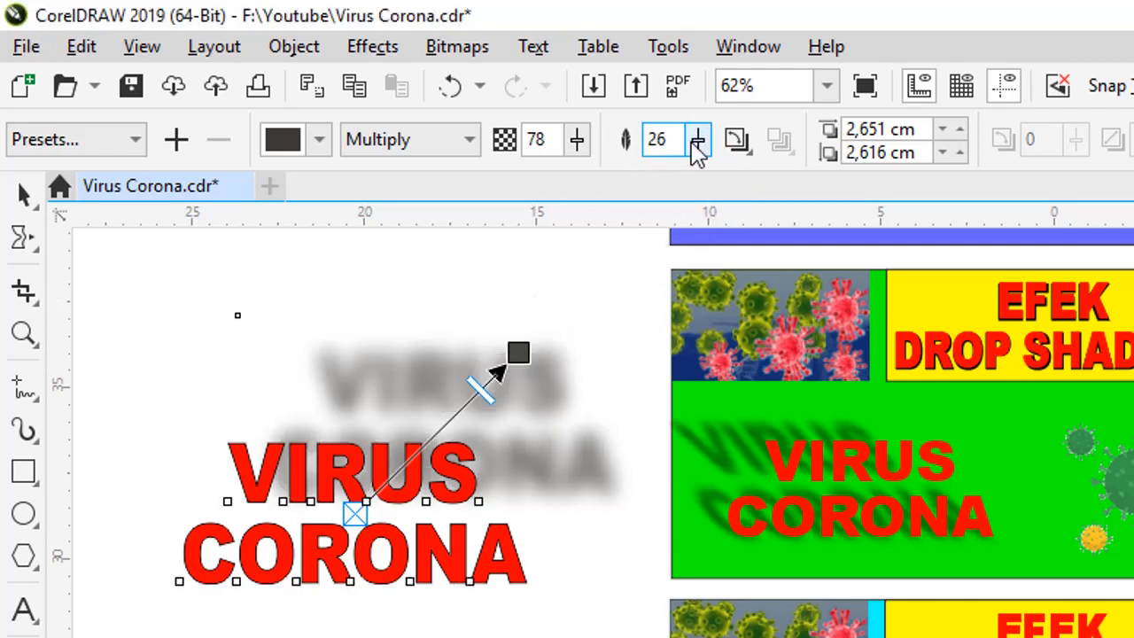
Step: Try the Inside, Middle, Outside, Average and Gaussian Blur feathering directions on the text's drop shadow, and settle on Middle
{"action": "left_click", "coordinate": [749, 156]}
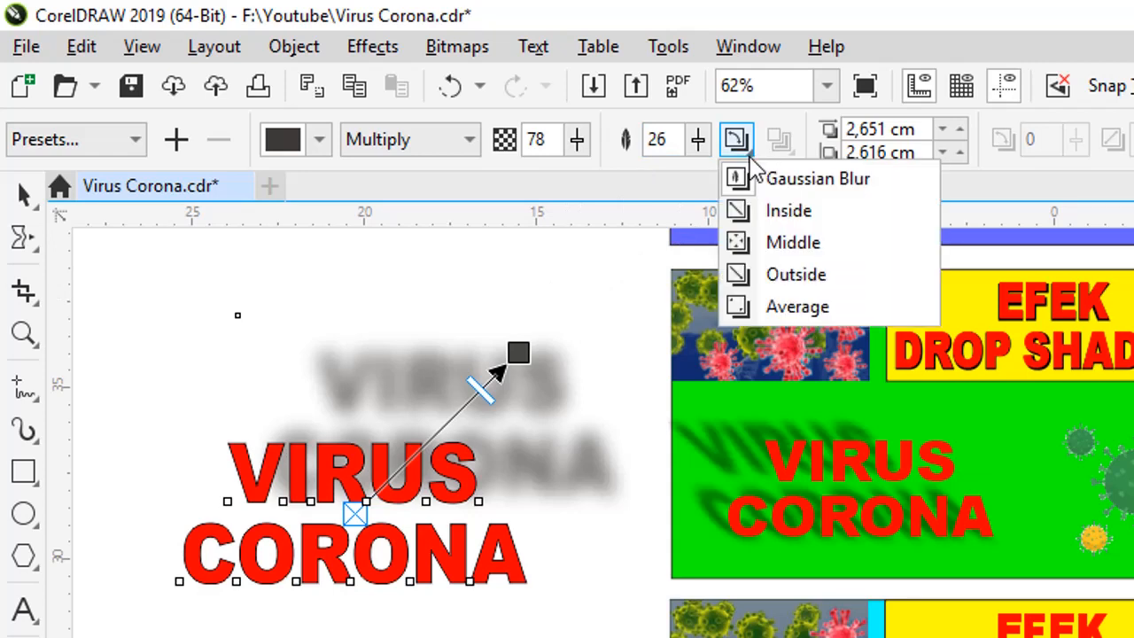
{"action": "left_click", "coordinate": [774, 215]}
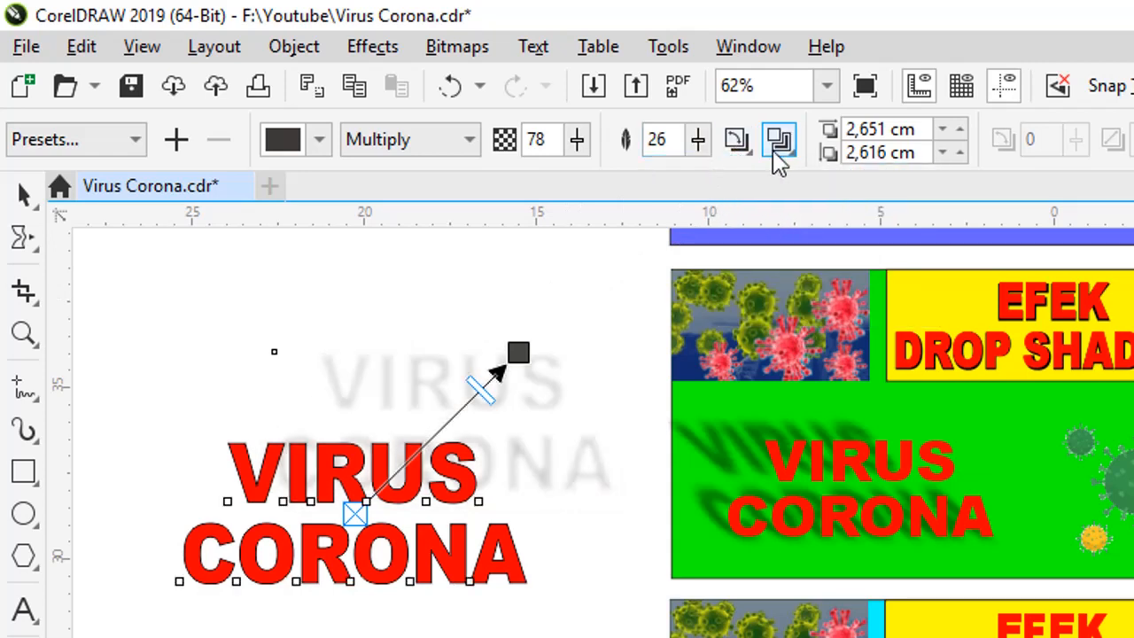
{"action": "left_click", "coordinate": [737, 142]}
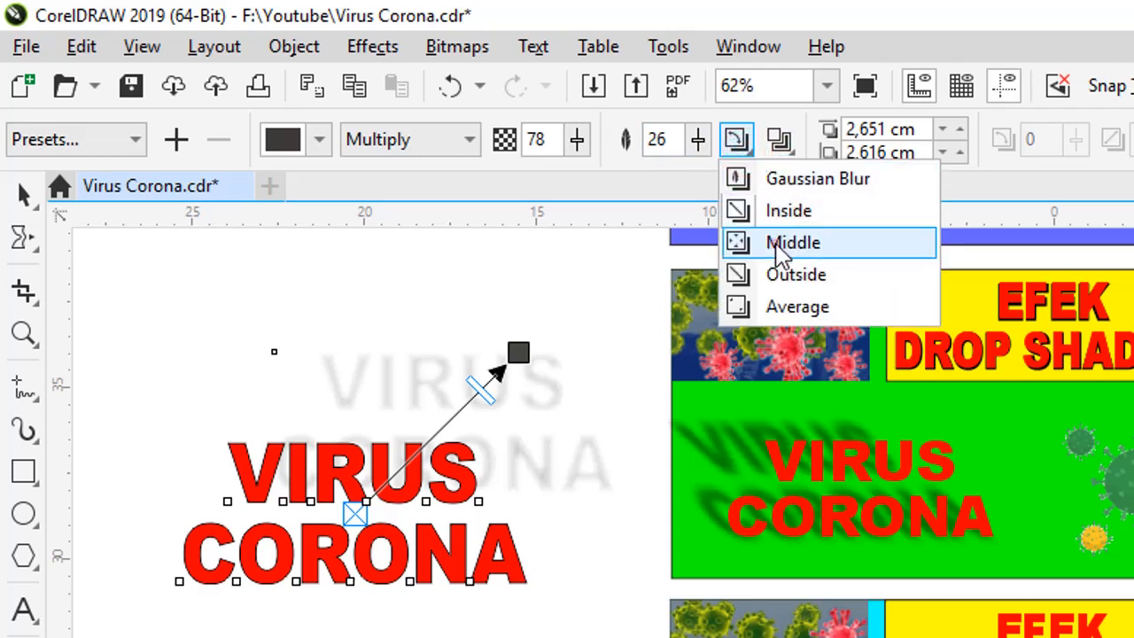
{"action": "left_click", "coordinate": [777, 247]}
{"action": "left_click", "coordinate": [737, 139]}
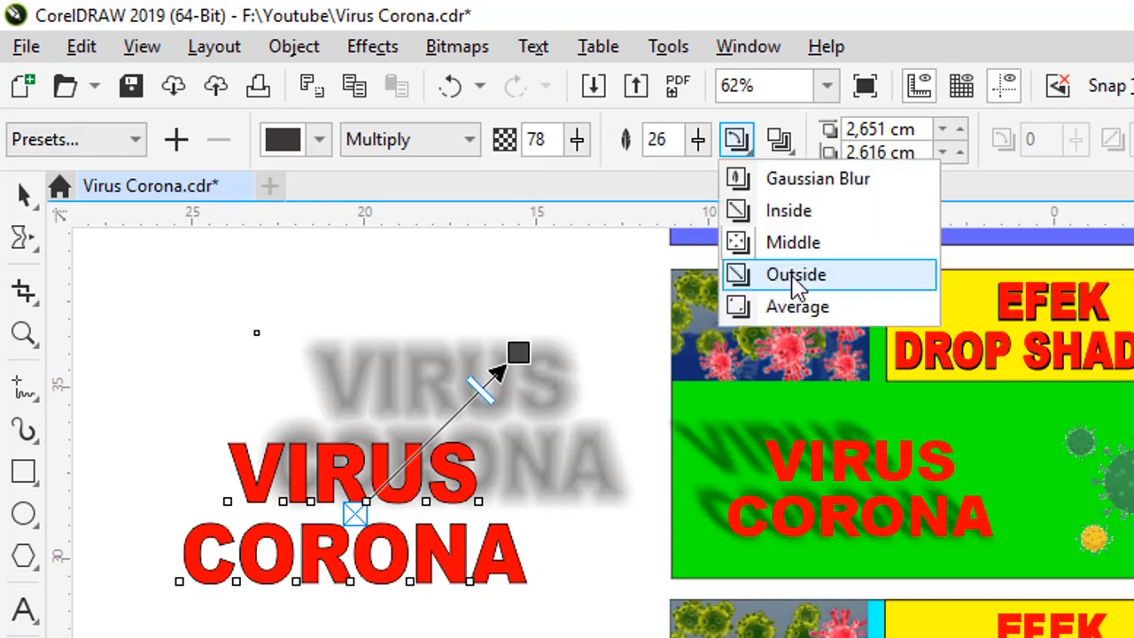
{"action": "left_click", "coordinate": [792, 273]}
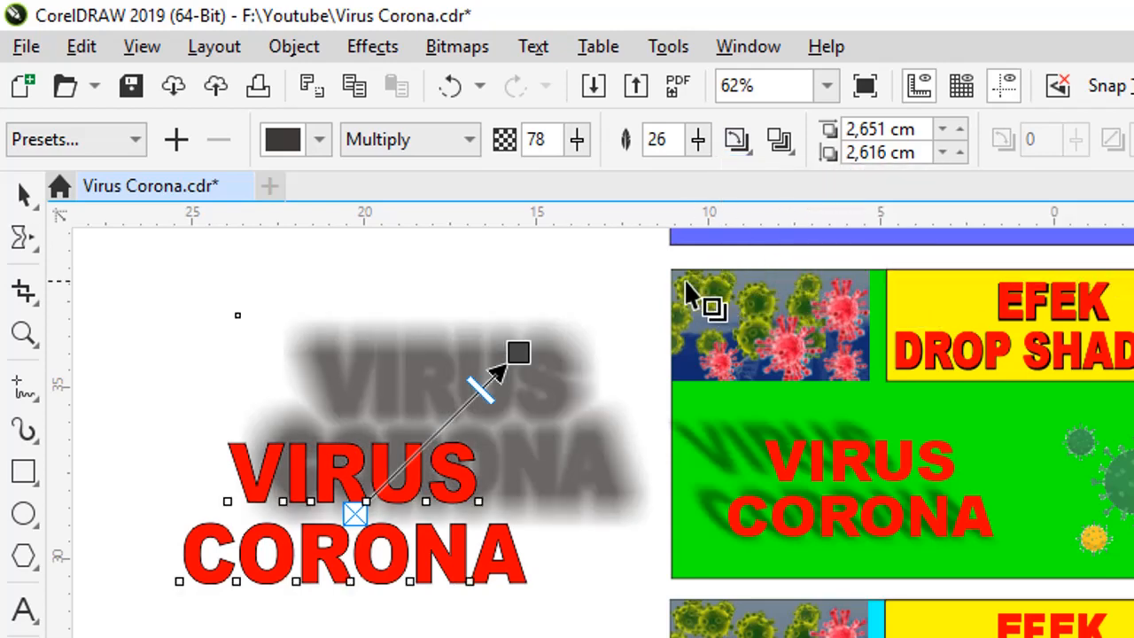
{"action": "left_click", "coordinate": [737, 139]}
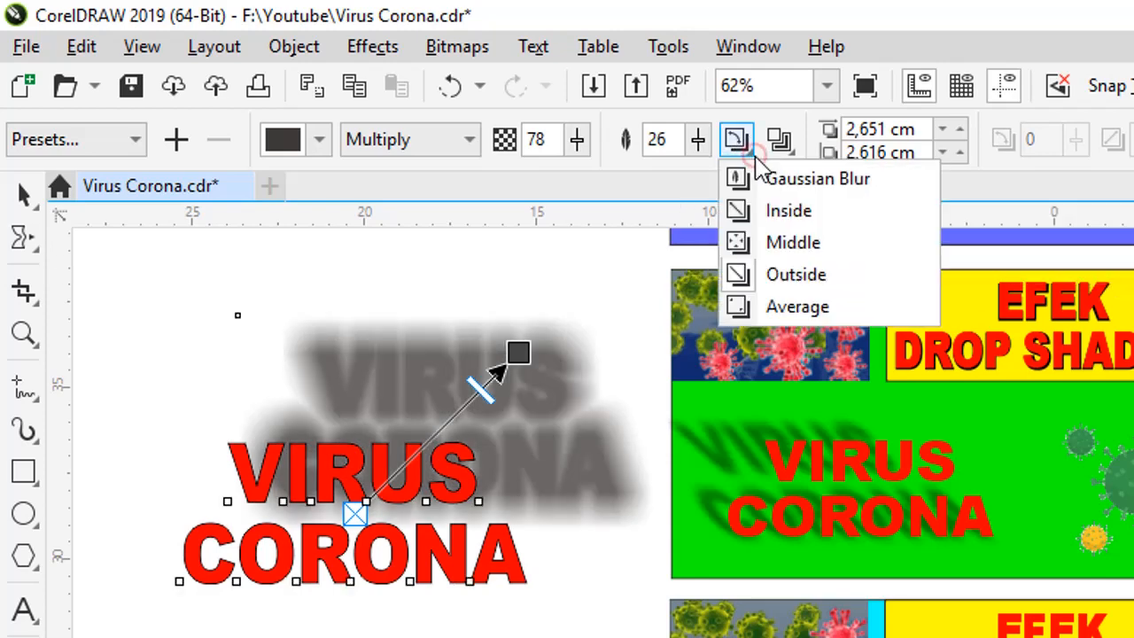
{"action": "left_click", "coordinate": [797, 307]}
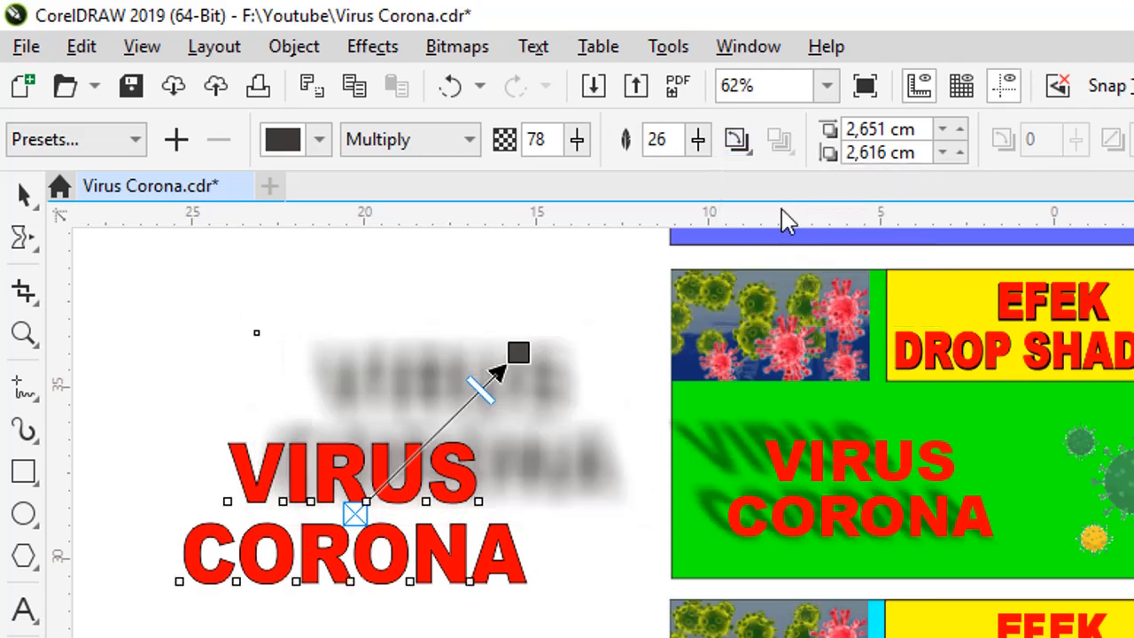
{"action": "left_click", "coordinate": [742, 145]}
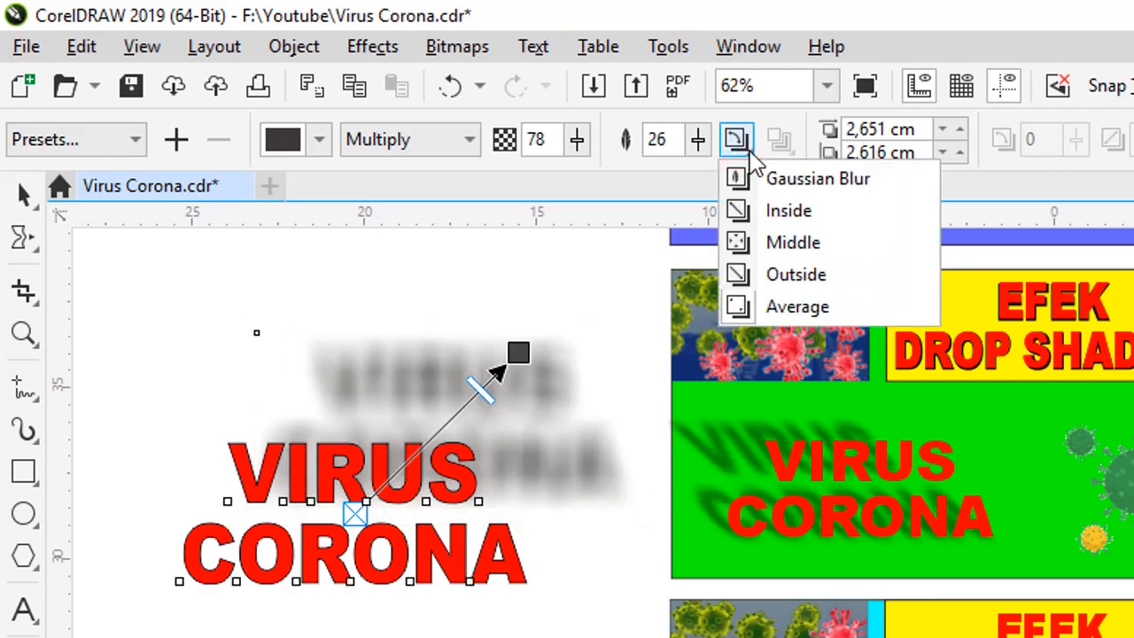
{"action": "left_click", "coordinate": [820, 186]}
{"action": "left_click", "coordinate": [749, 144]}
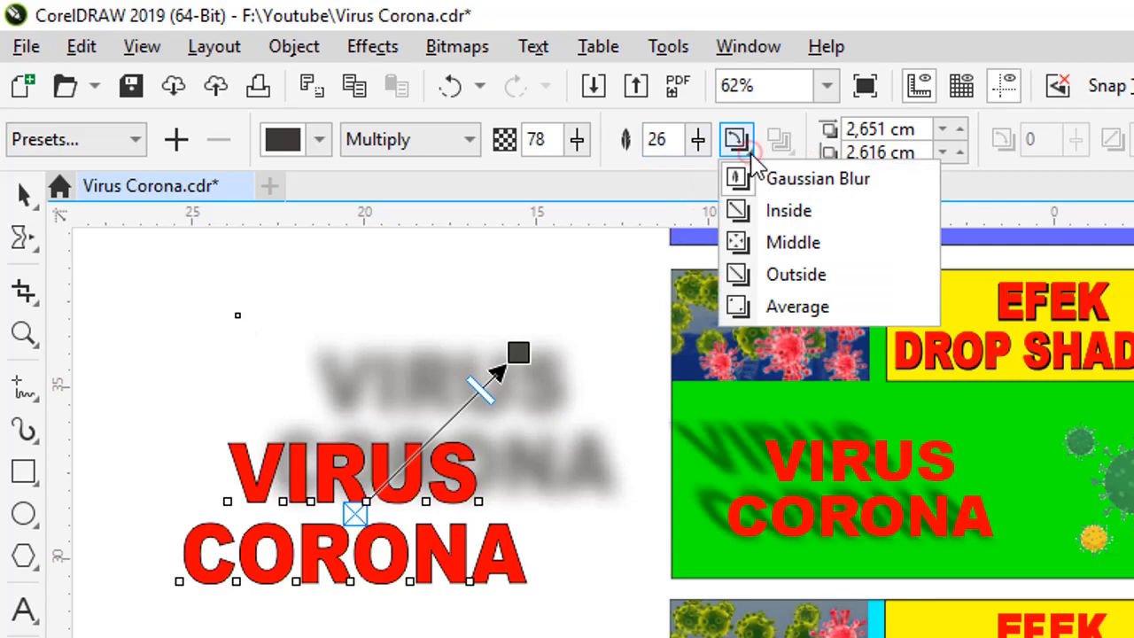
{"action": "left_click", "coordinate": [396, 410]}
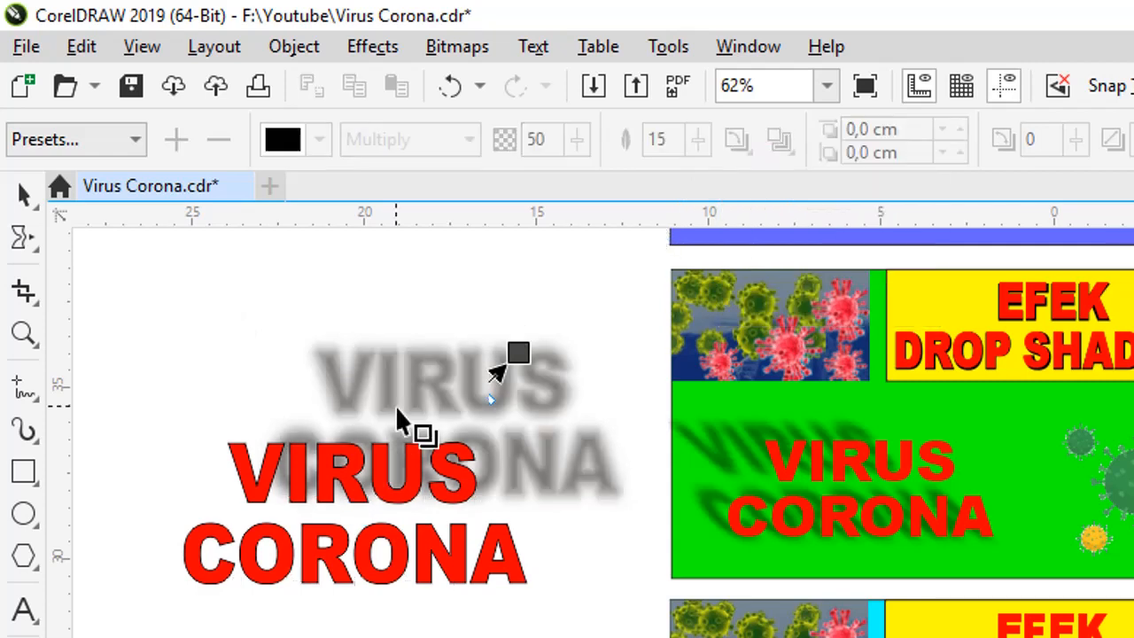
{"action": "left_click", "coordinate": [381, 462]}
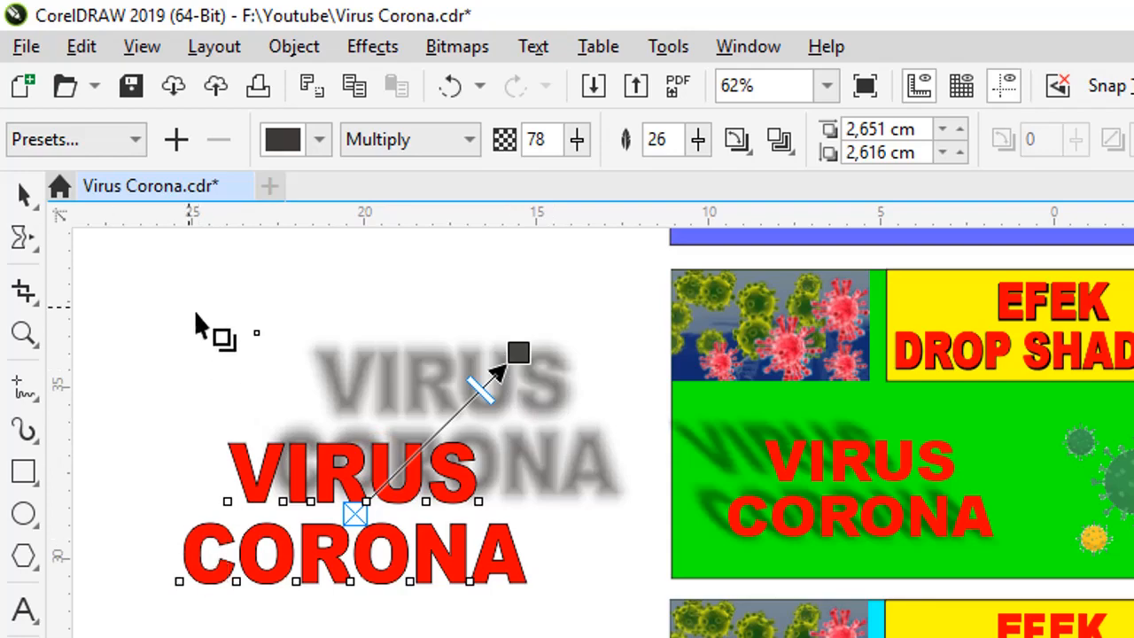
Step: Clear the drop shadow from the VIRUS CORONA text outside the page
{"action": "left_click", "coordinate": [24, 196]}
{"action": "left_click", "coordinate": [105, 232]}
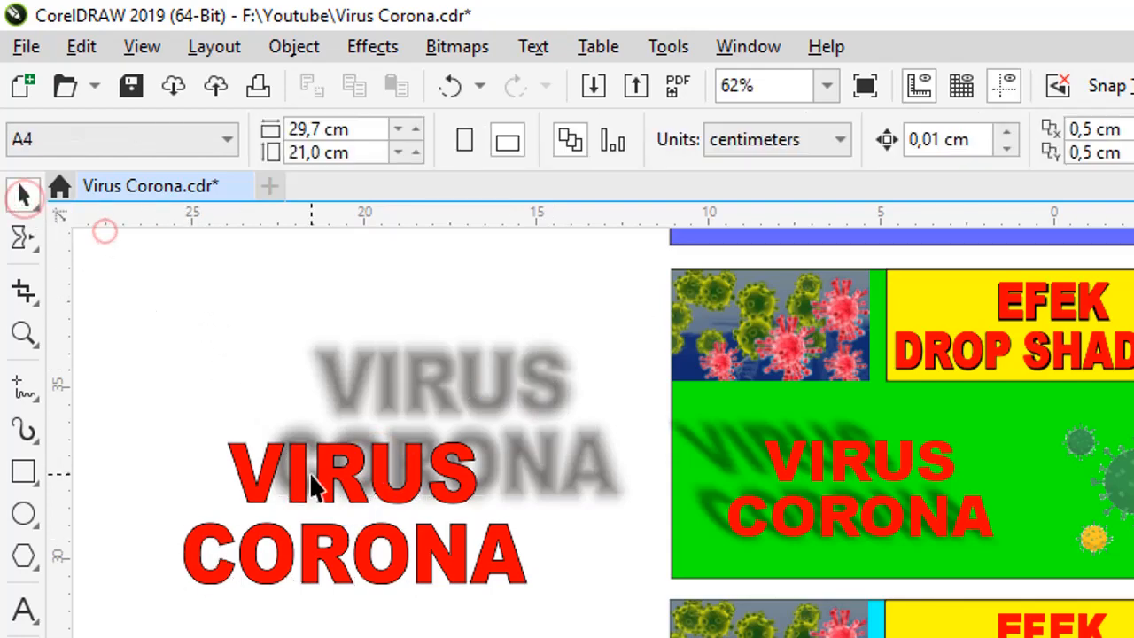
{"action": "left_click", "coordinate": [310, 485]}
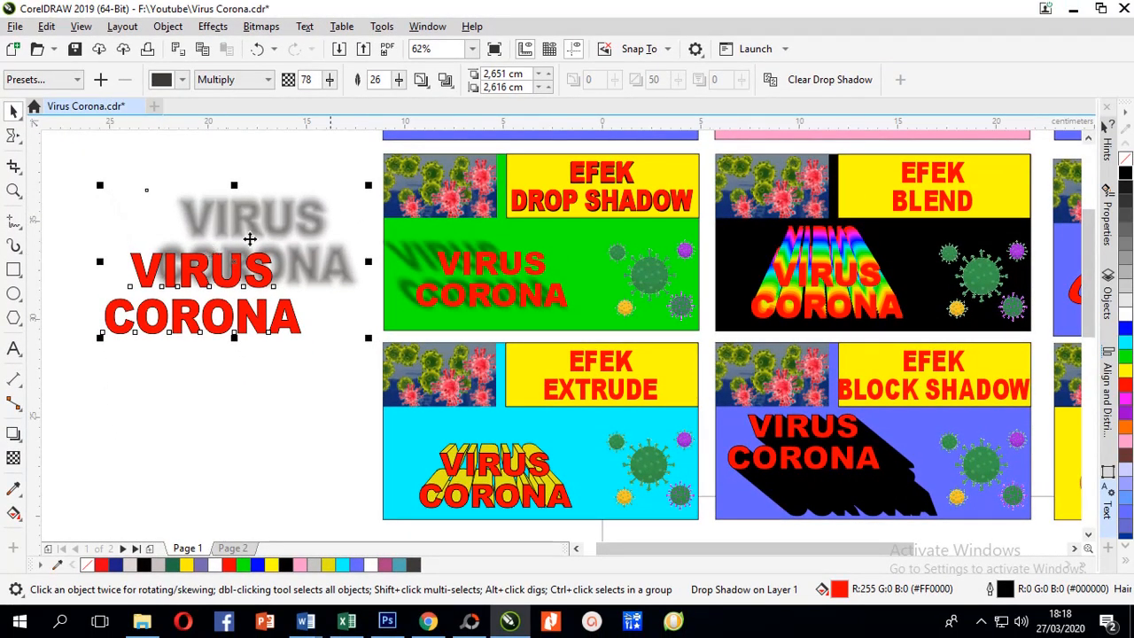
{"action": "left_click", "coordinate": [824, 79]}
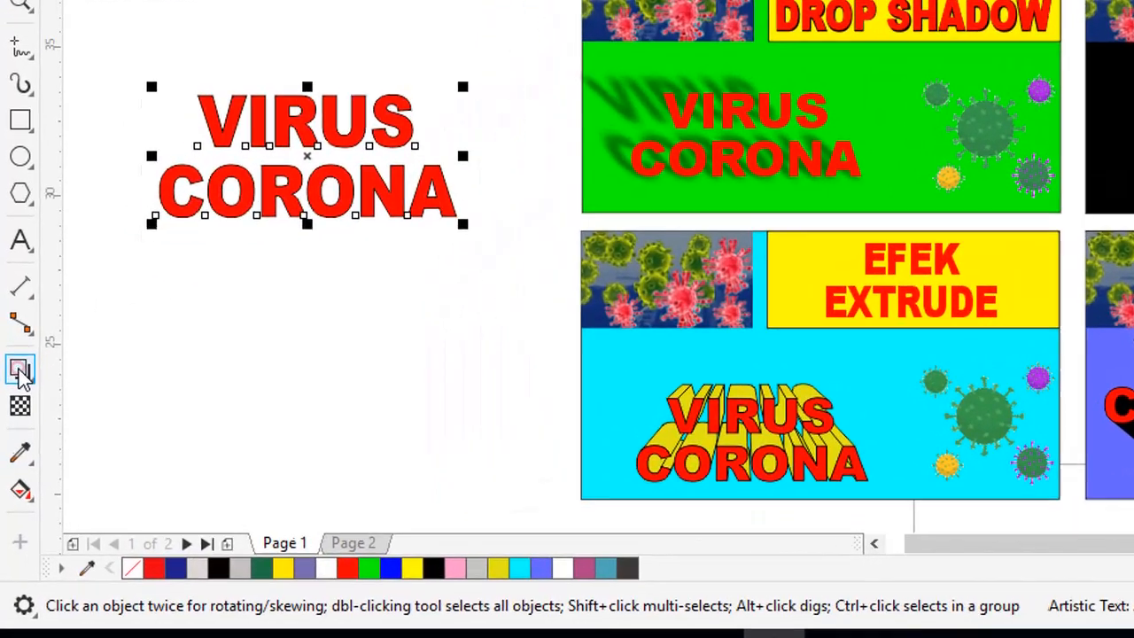
{"action": "left_click", "coordinate": [14, 433]}
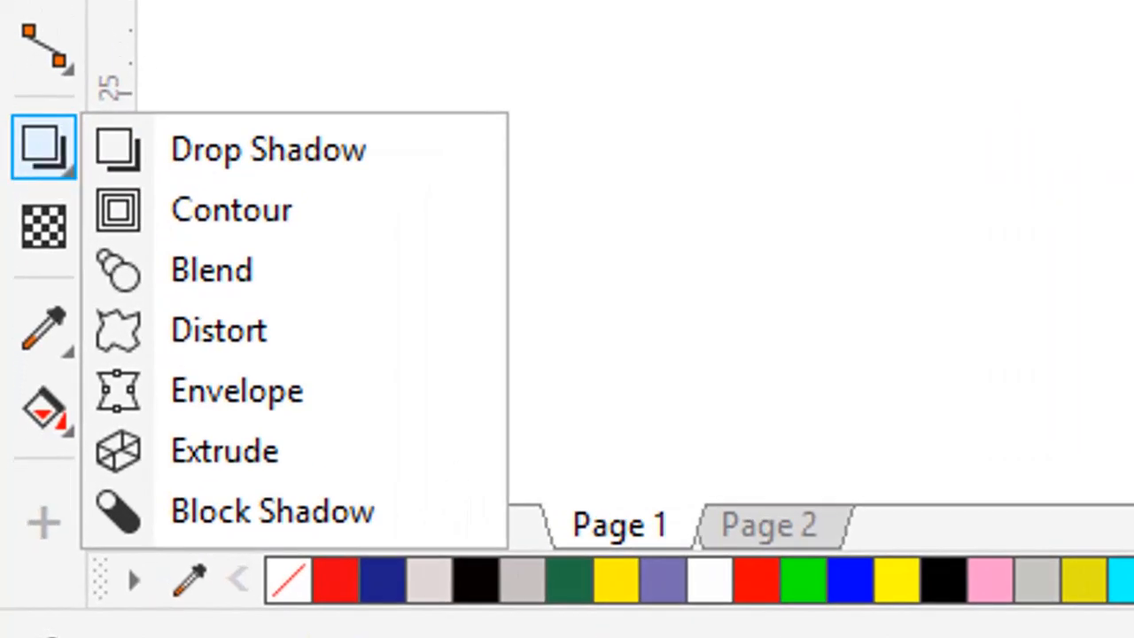
{"action": "key", "text": "Escape"}
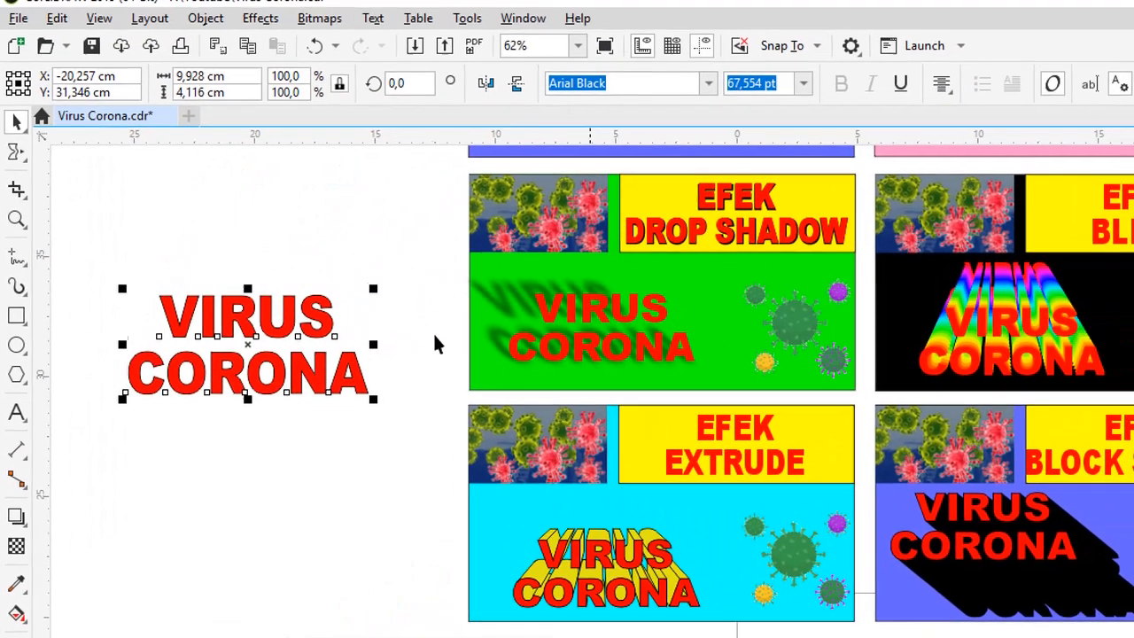
Step: Move the plain VIRUS CORONA text up beside the TANPA EFEK card, to about X -18.902 cm, Y 39.855 cm
{"action": "scroll", "coordinate": [644, 329], "scroll_direction": "up", "scroll_amount": 2}
{"action": "scroll", "coordinate": [574, 346], "scroll_direction": "down", "scroll_amount": 2}
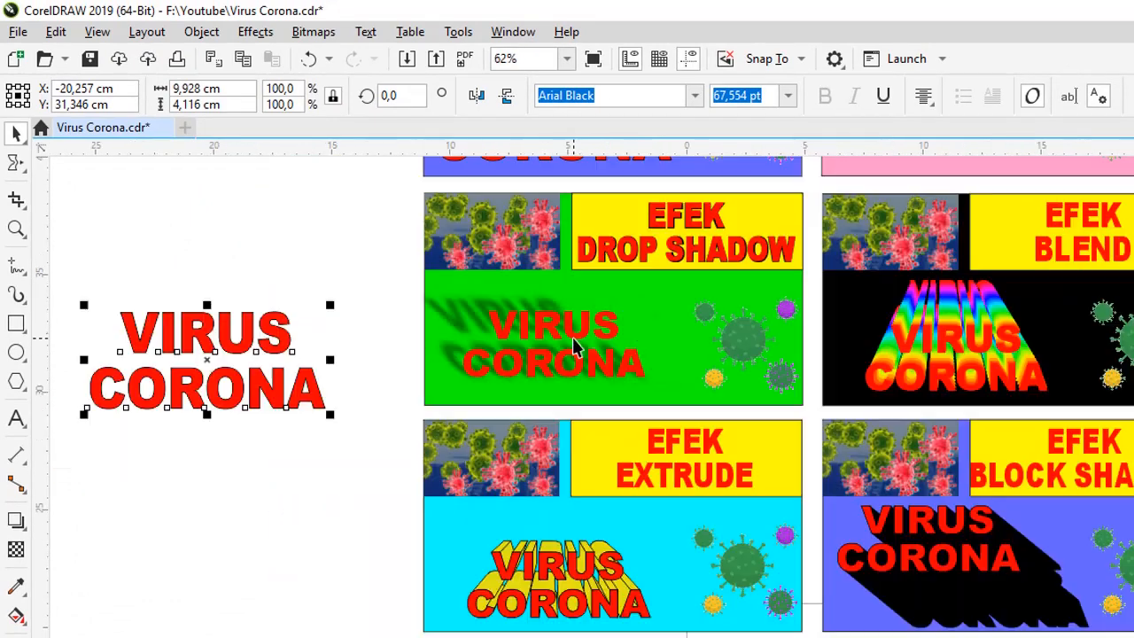
{"action": "scroll", "coordinate": [387, 337], "scroll_direction": "up", "scroll_amount": 3}
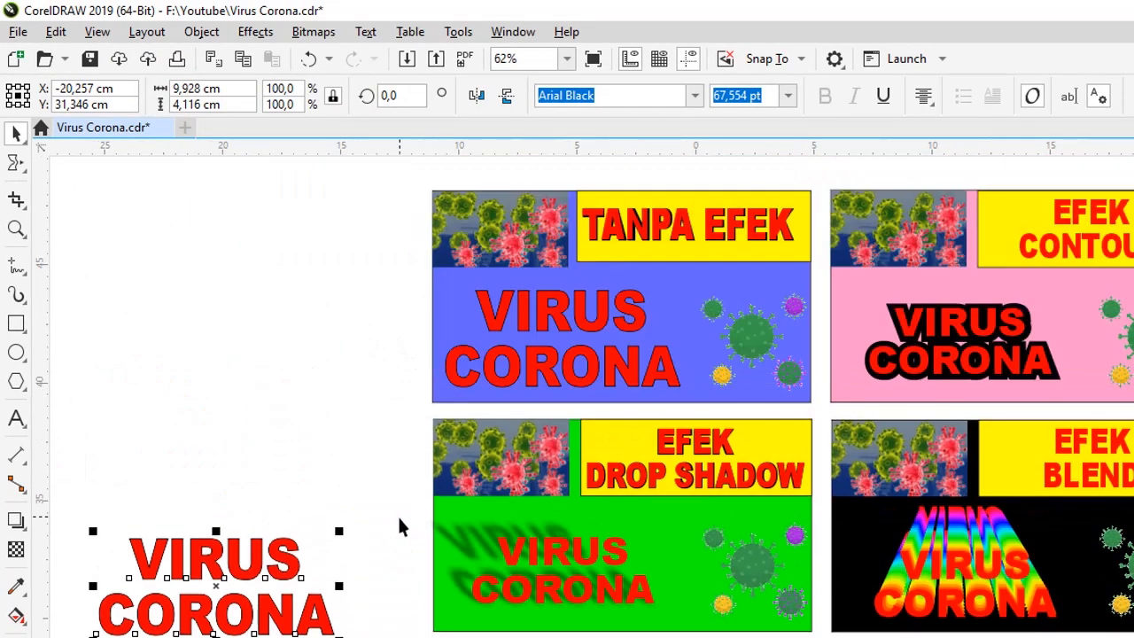
{"action": "left_click_drag", "start_coordinate": [258, 556], "coordinate": [282, 360]}
{"action": "left_click", "coordinate": [265, 277]}
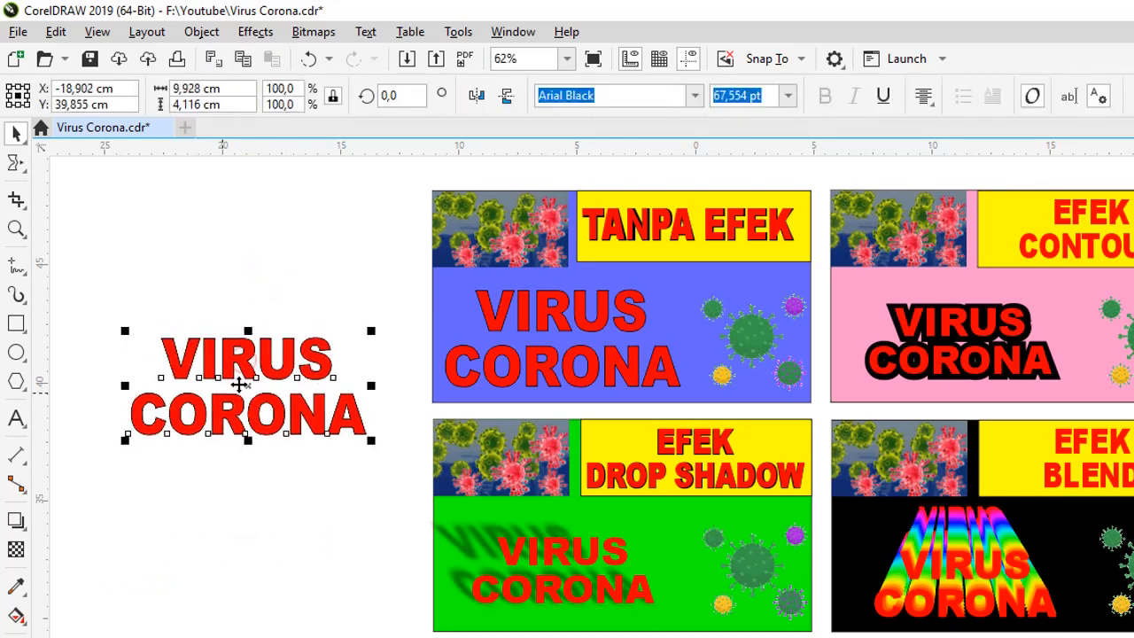
Step: Apply a Contour to the VIRUS CORONA text, trying outside and inside versions, and settle on a one-step outside contour offset 0.18 cm
{"action": "left_click", "coordinate": [17, 523]}
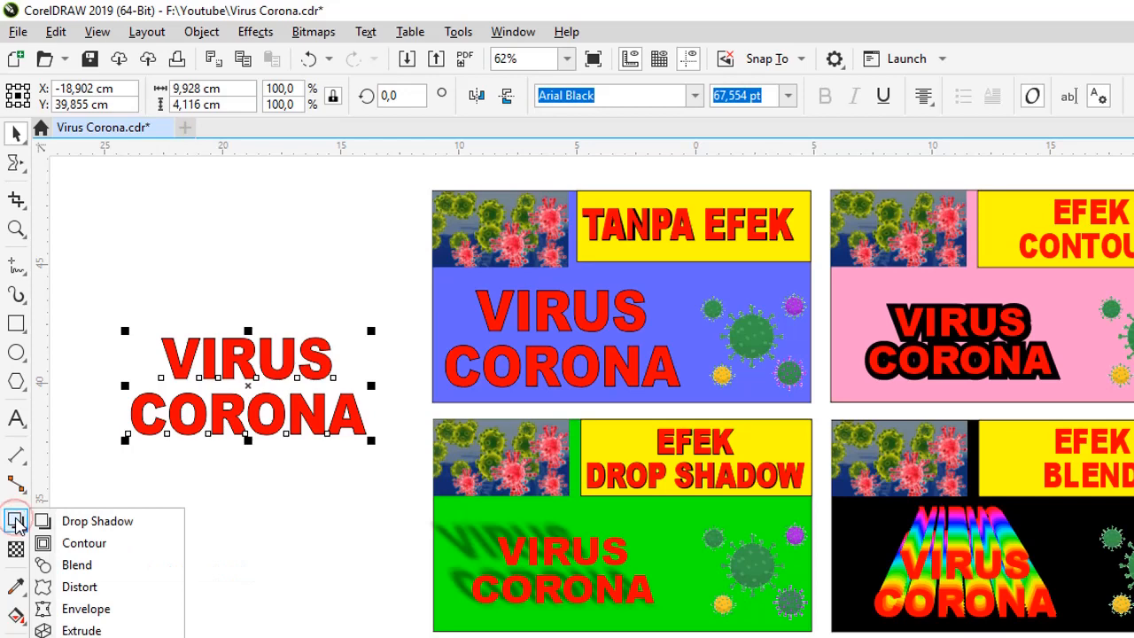
{"action": "left_click", "coordinate": [89, 541]}
{"action": "scroll", "coordinate": [106, 431], "scroll_direction": "up", "scroll_amount": 2}
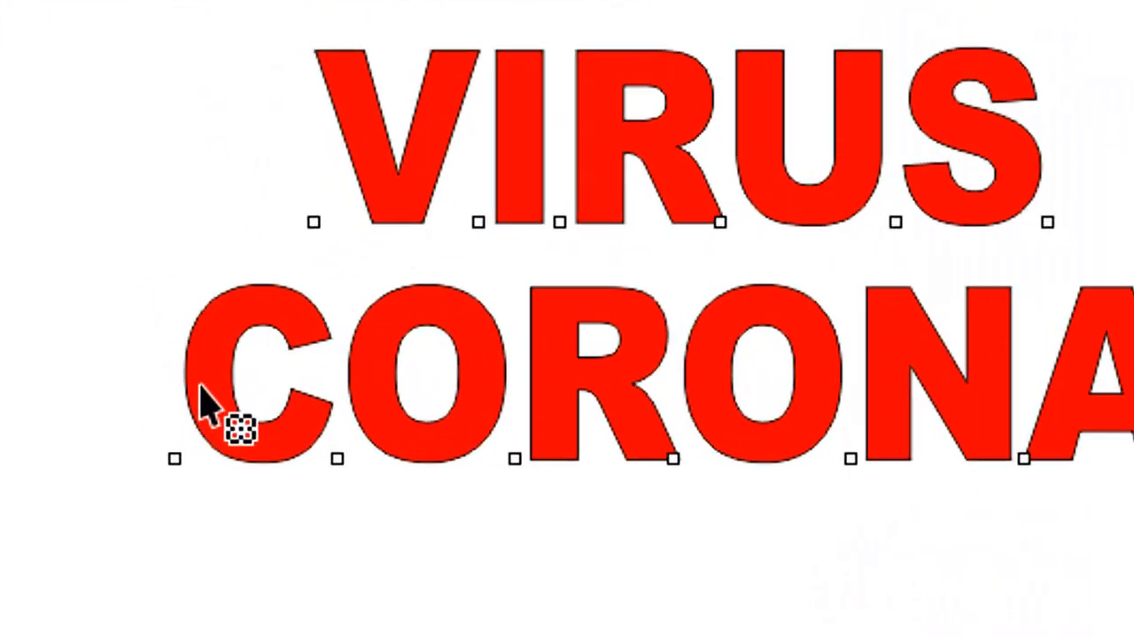
{"action": "left_click_drag", "start_coordinate": [163, 407], "coordinate": [202, 400]}
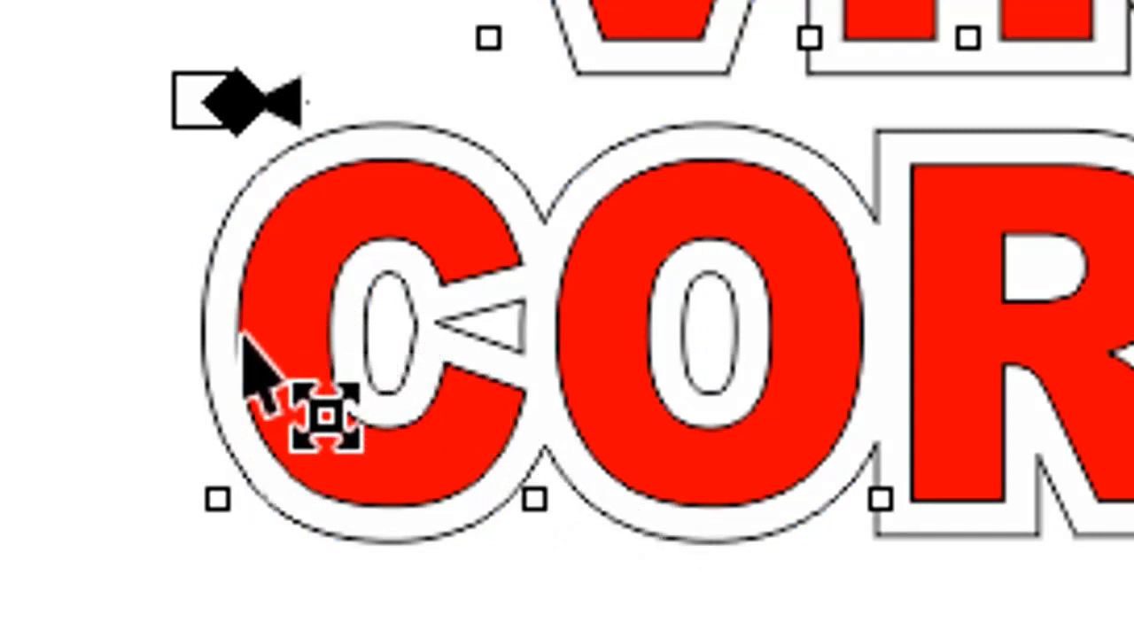
{"action": "left_click_drag", "start_coordinate": [241, 335], "coordinate": [261, 356]}
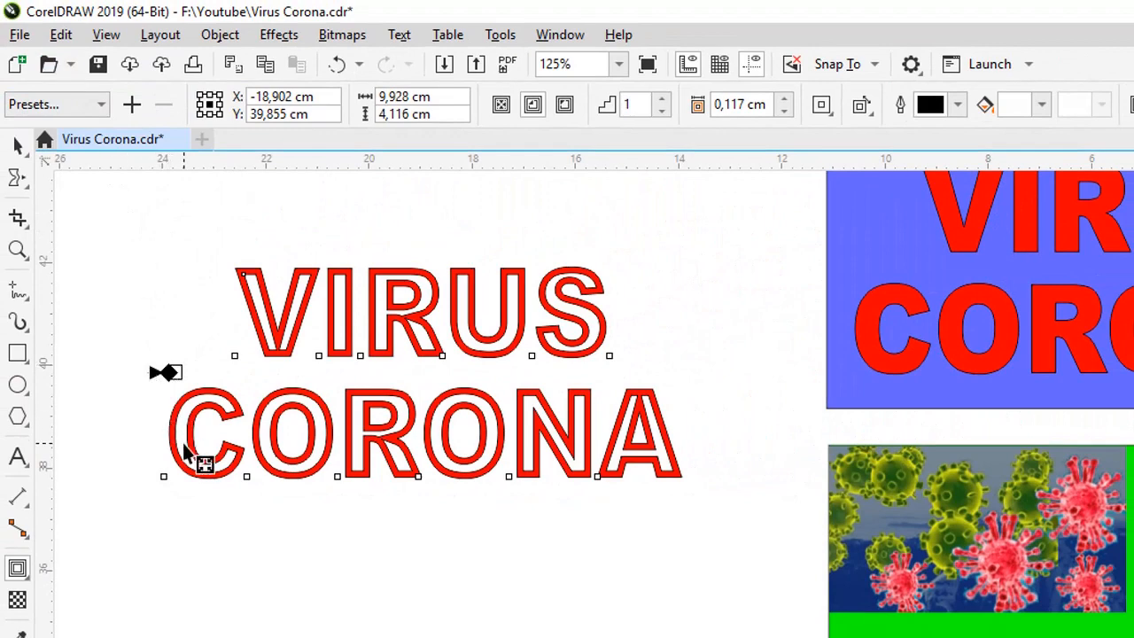
{"action": "left_click_drag", "start_coordinate": [180, 436], "coordinate": [164, 445]}
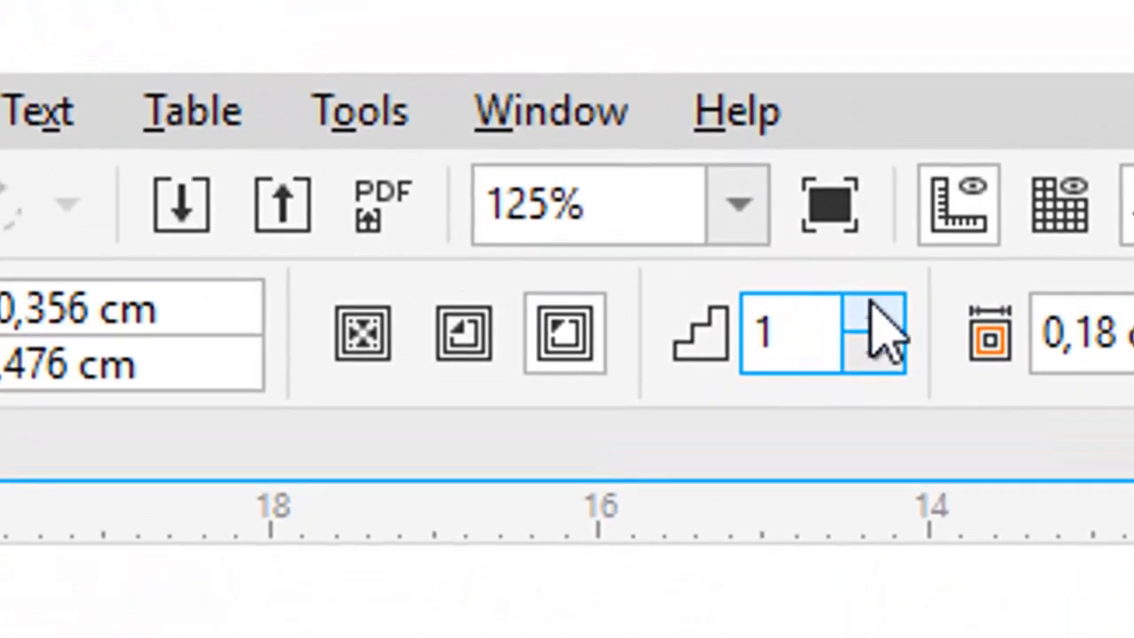
Step: Try 3 contour steps on the VIRUS CORONA text and return to 1 step
{"action": "double_click", "coordinate": [768, 332]}
{"action": "type", "text": "3"}
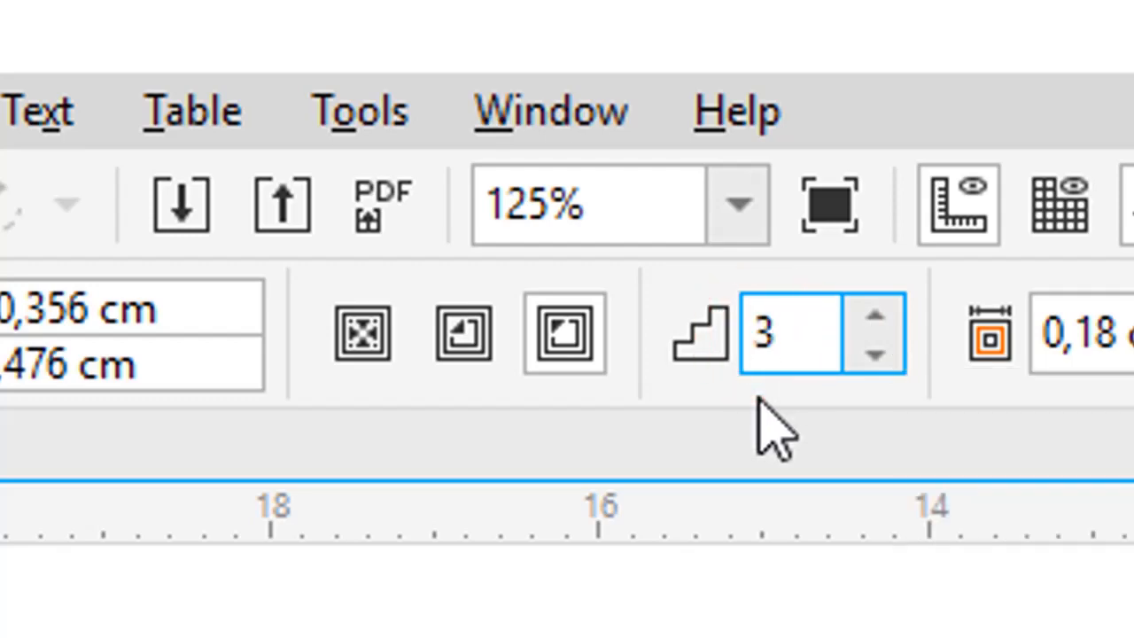
{"action": "key", "text": "Return"}
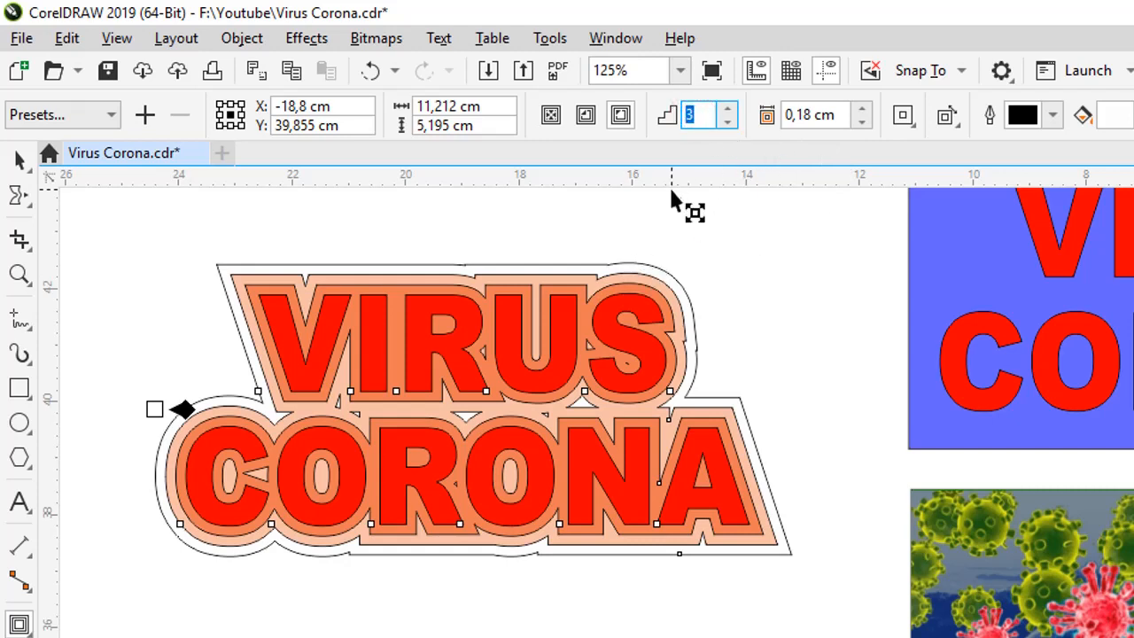
{"action": "left_click", "coordinate": [542, 256]}
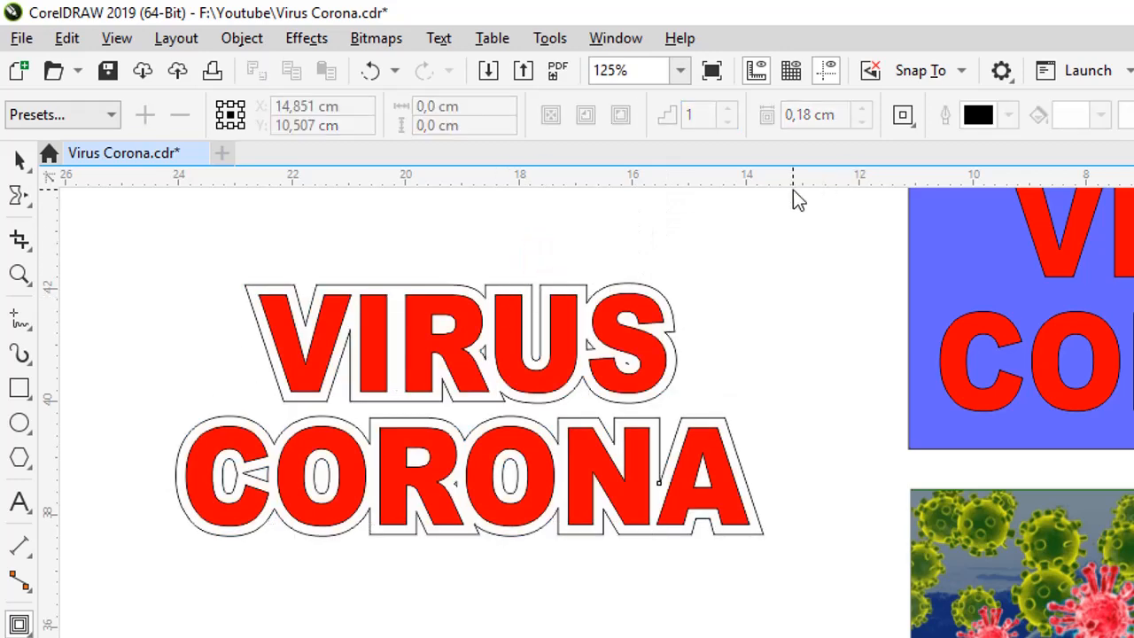
Step: Try a red contour fill (C22 M100 Y100 K0) on the VIRUS CORONA text, and settle on black (C93 M88 Y89 K80)
{"action": "left_click", "coordinate": [578, 350]}
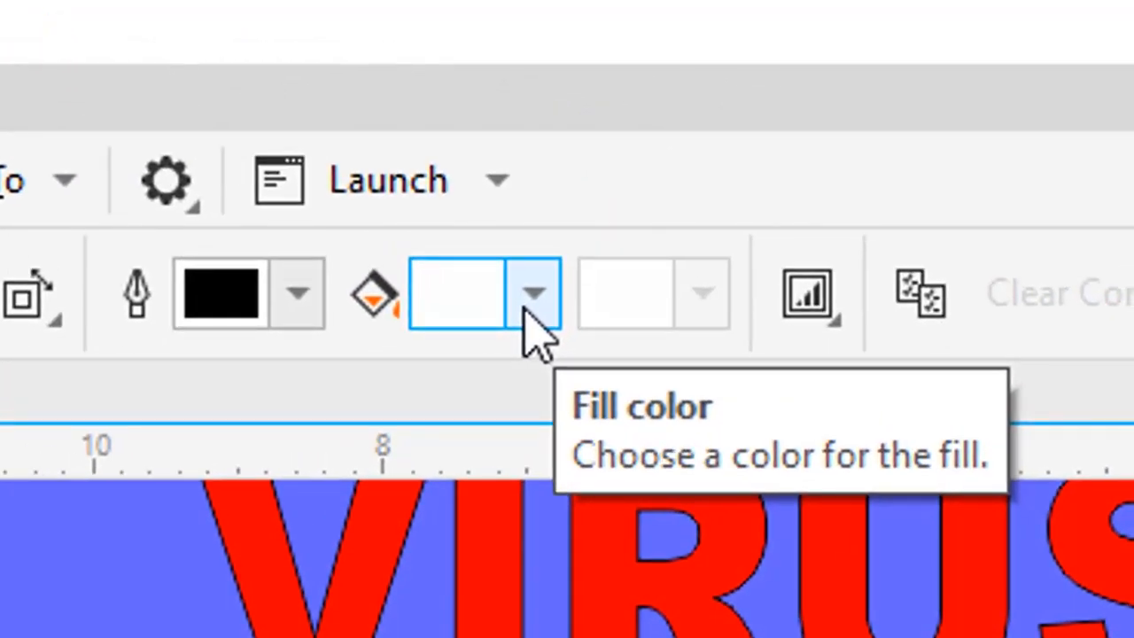
{"action": "left_click", "coordinate": [528, 305]}
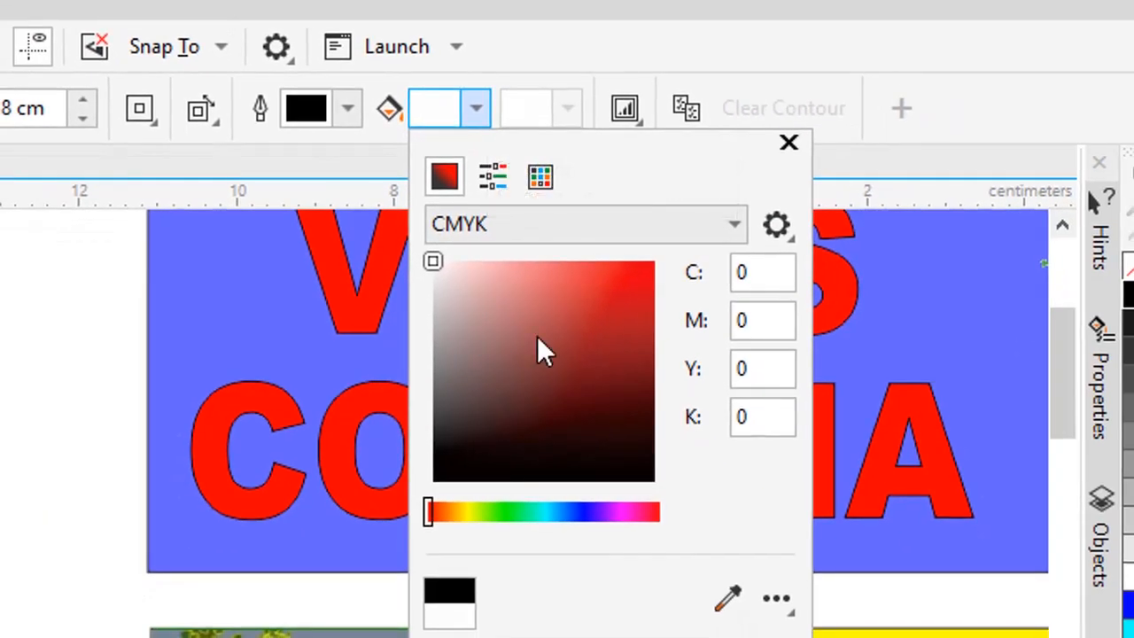
{"action": "left_click", "coordinate": [612, 312]}
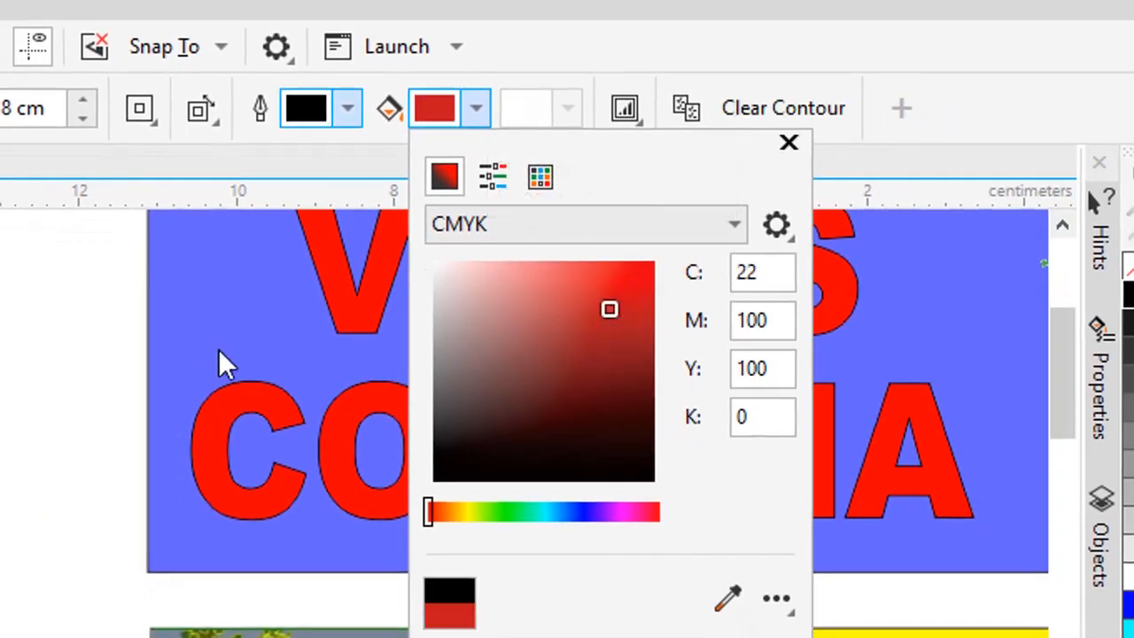
{"action": "left_click_drag", "start_coordinate": [498, 425], "coordinate": [432, 482]}
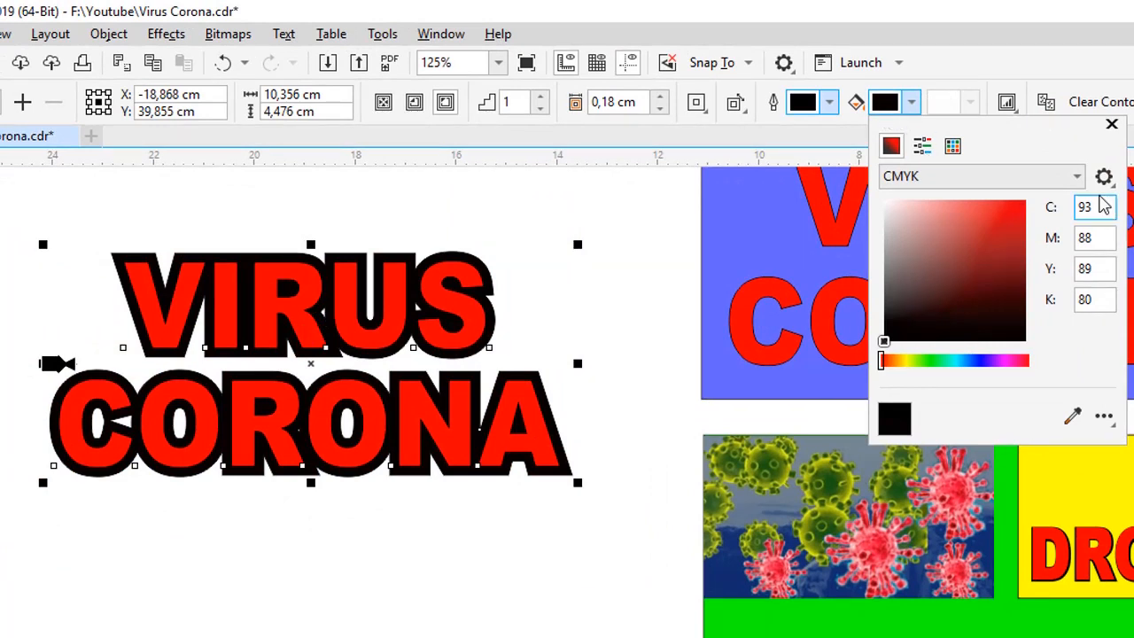
{"action": "left_click", "coordinate": [631, 271]}
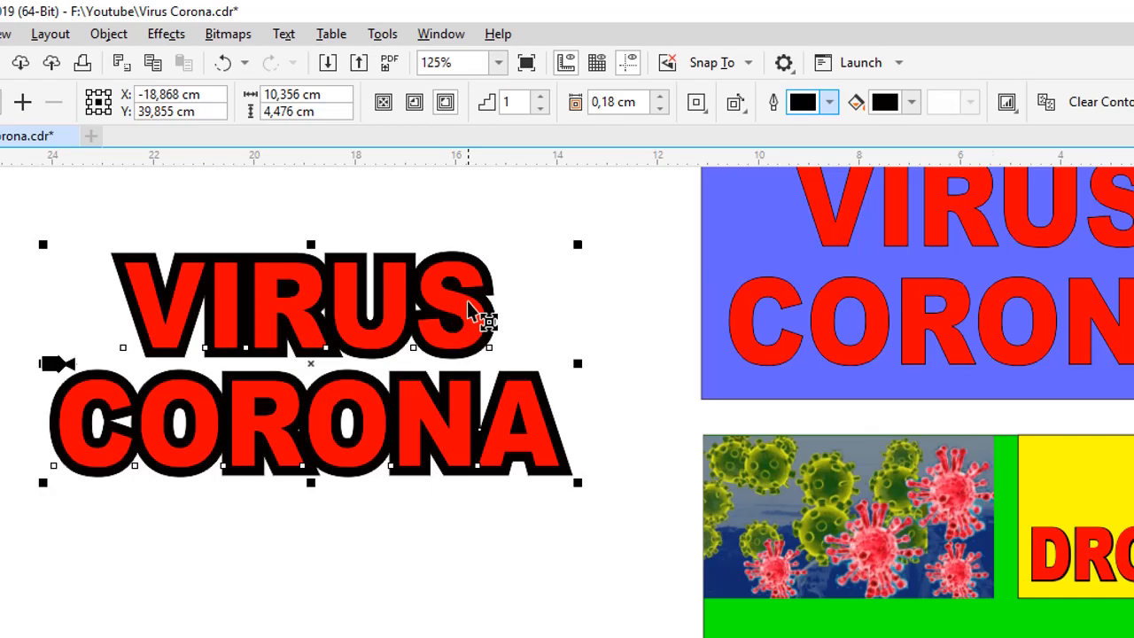
Step: Clear the contour from the VIRUS CORONA text
{"action": "scroll", "coordinate": [474, 312], "scroll_direction": "down", "scroll_amount": 2}
{"action": "scroll", "coordinate": [496, 306], "scroll_direction": "up", "scroll_amount": 1}
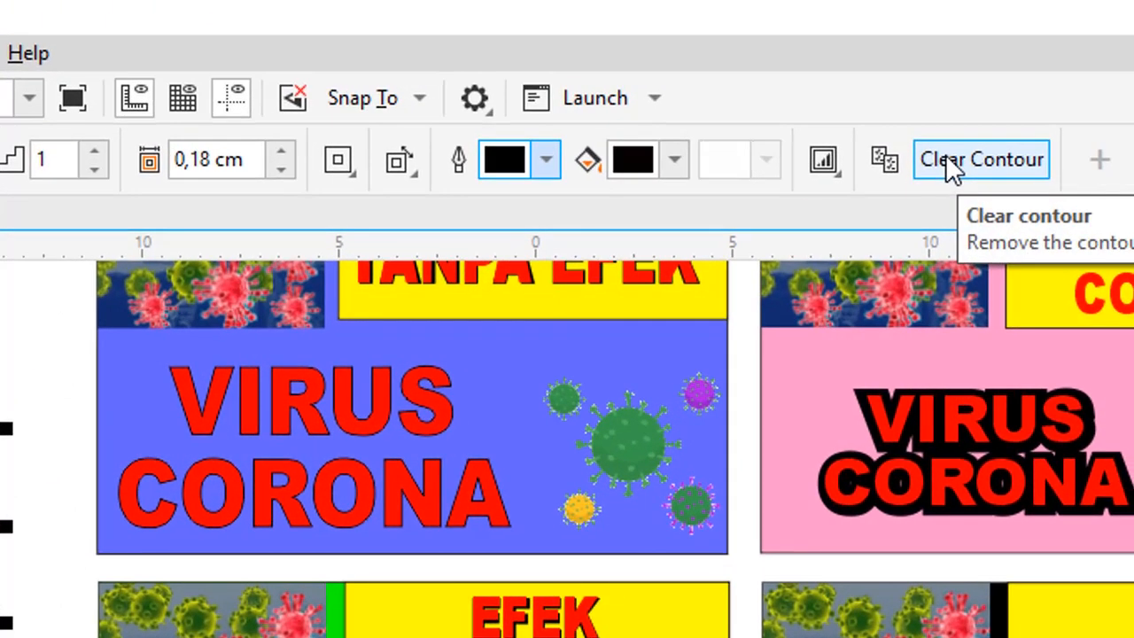
{"action": "left_click", "coordinate": [949, 163]}
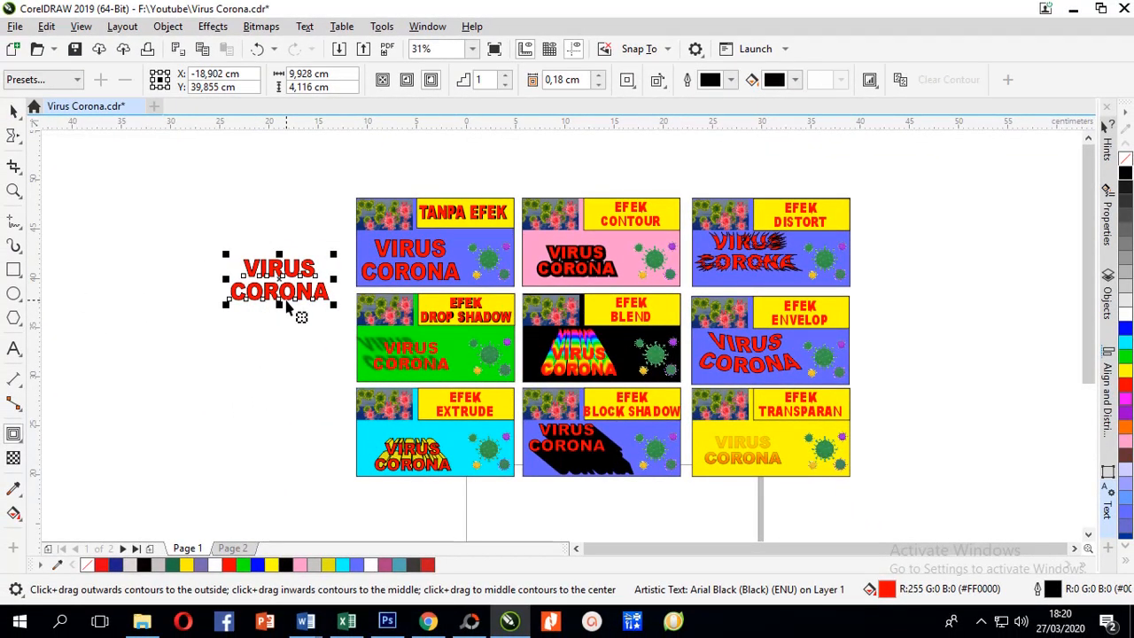
{"action": "scroll", "coordinate": [274, 314], "scroll_direction": "up", "scroll_amount": 2}
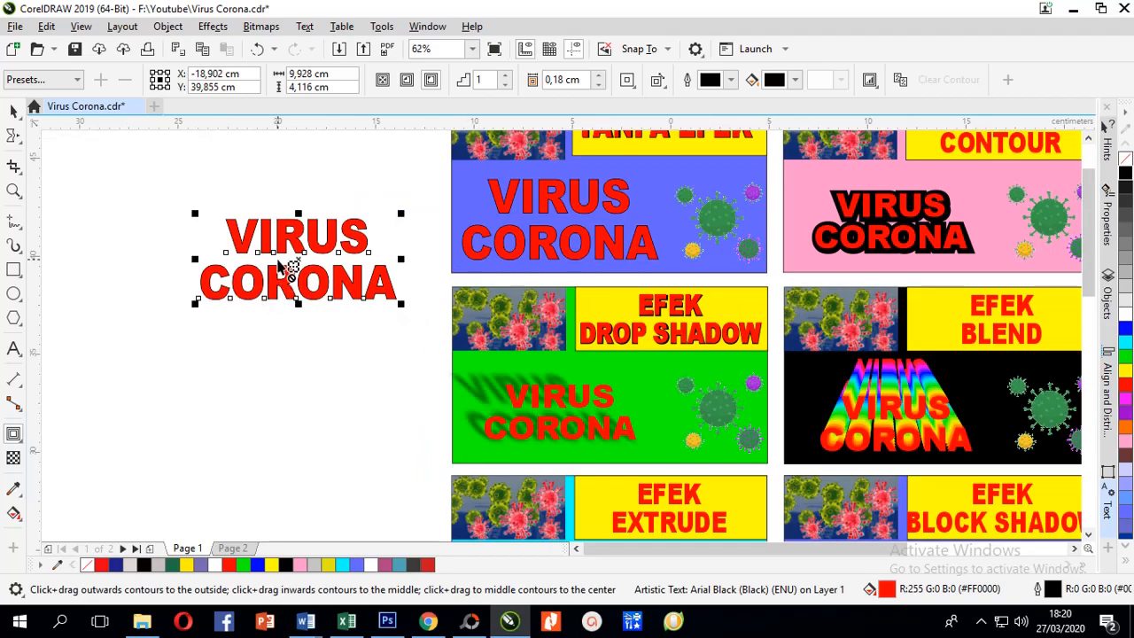
Step: Try the Pull Corners distortion preset on the VIRUS CORONA text and undo it
{"action": "scroll", "coordinate": [291, 261], "scroll_direction": "up", "scroll_amount": 2}
{"action": "scroll", "coordinate": [292, 262], "scroll_direction": "down", "scroll_amount": 2}
{"action": "scroll", "coordinate": [294, 258], "scroll_direction": "up", "scroll_amount": 1}
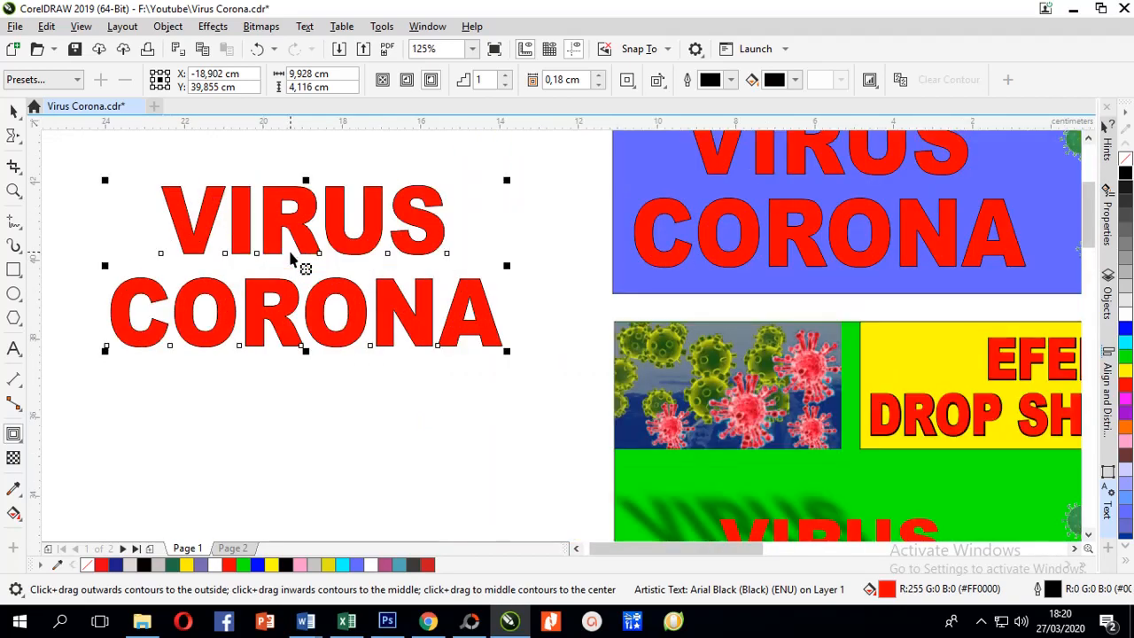
{"action": "left_click", "coordinate": [19, 441]}
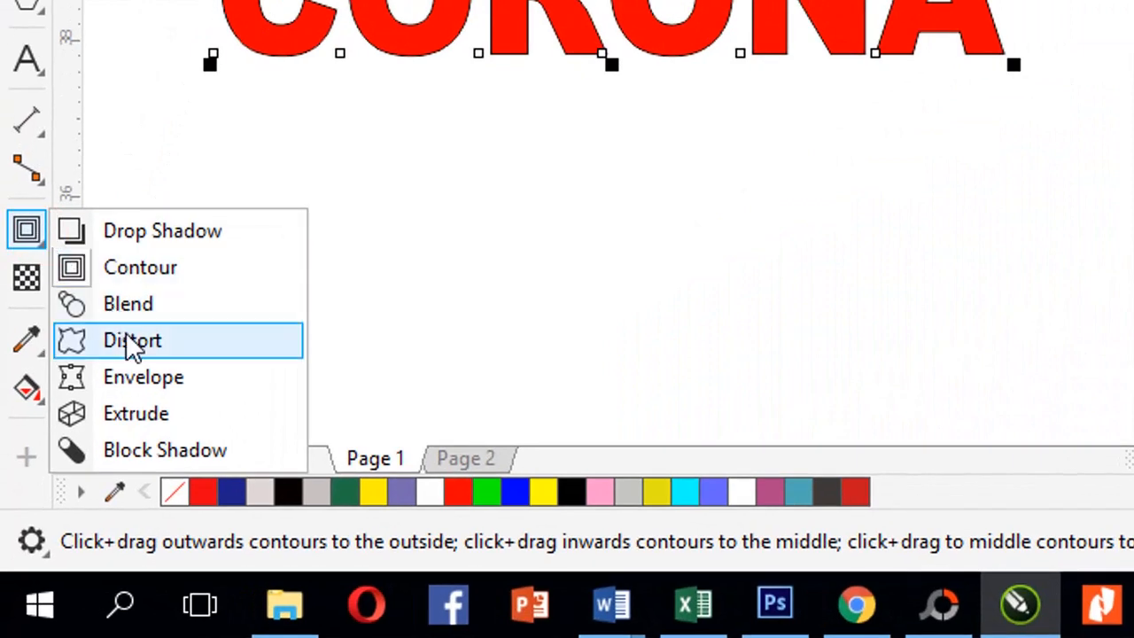
{"action": "left_click", "coordinate": [135, 342]}
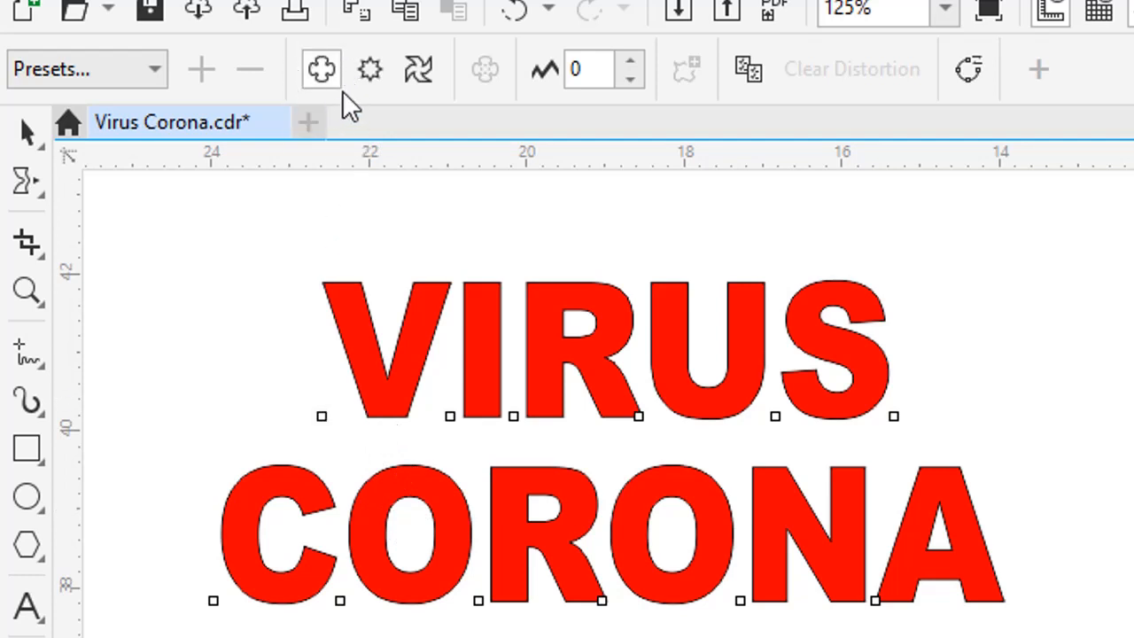
{"action": "left_click", "coordinate": [151, 69]}
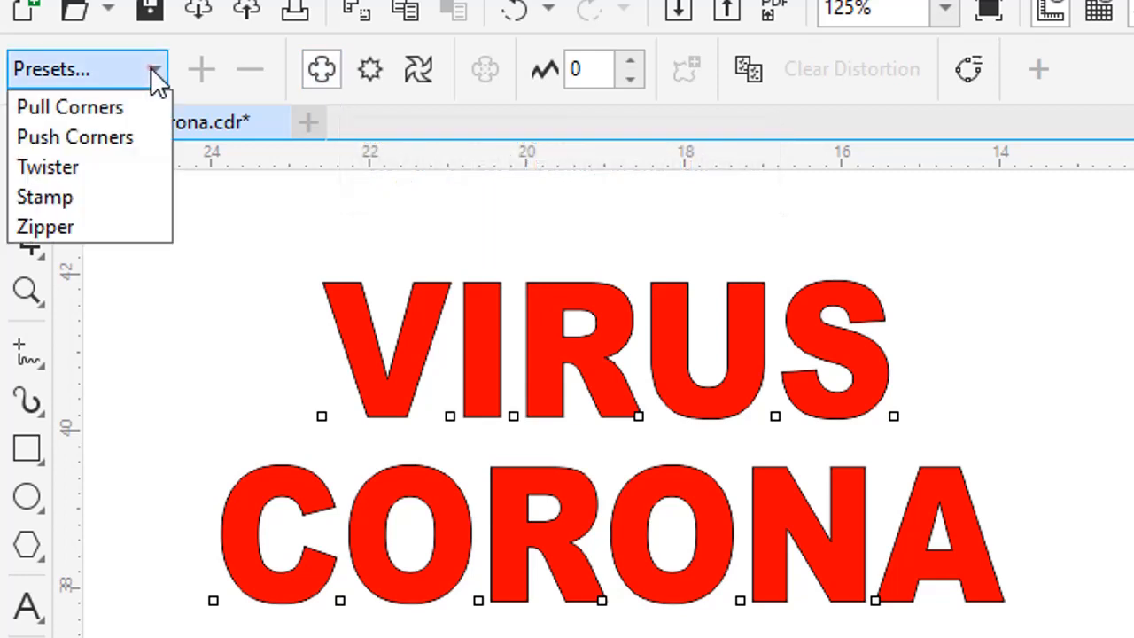
{"action": "left_click", "coordinate": [129, 107]}
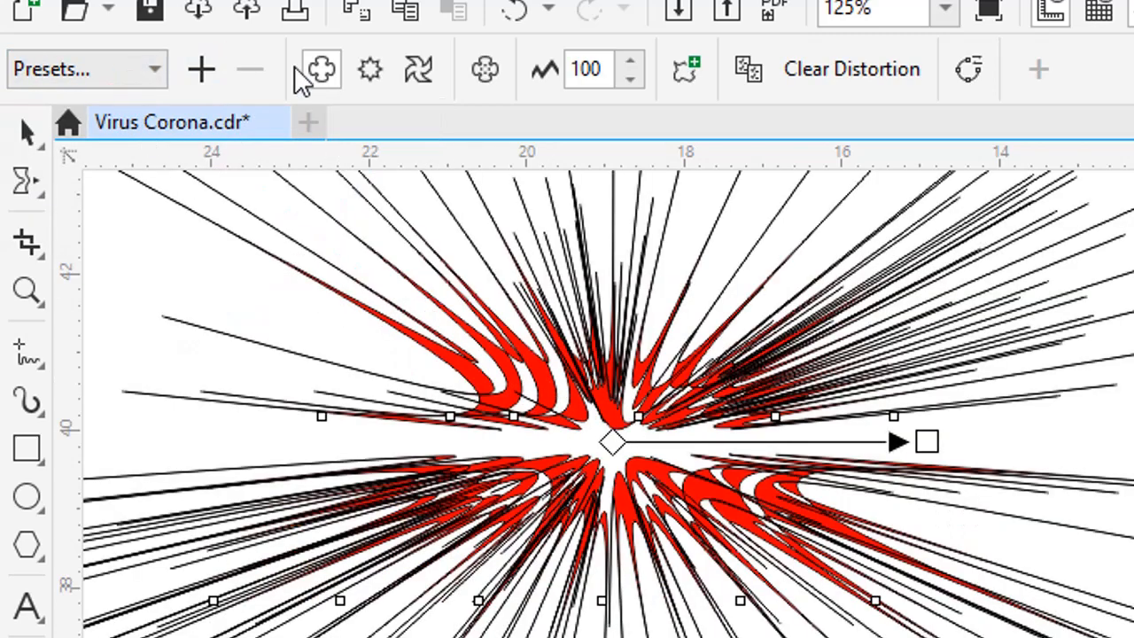
{"action": "key", "text": "ctrl+z"}
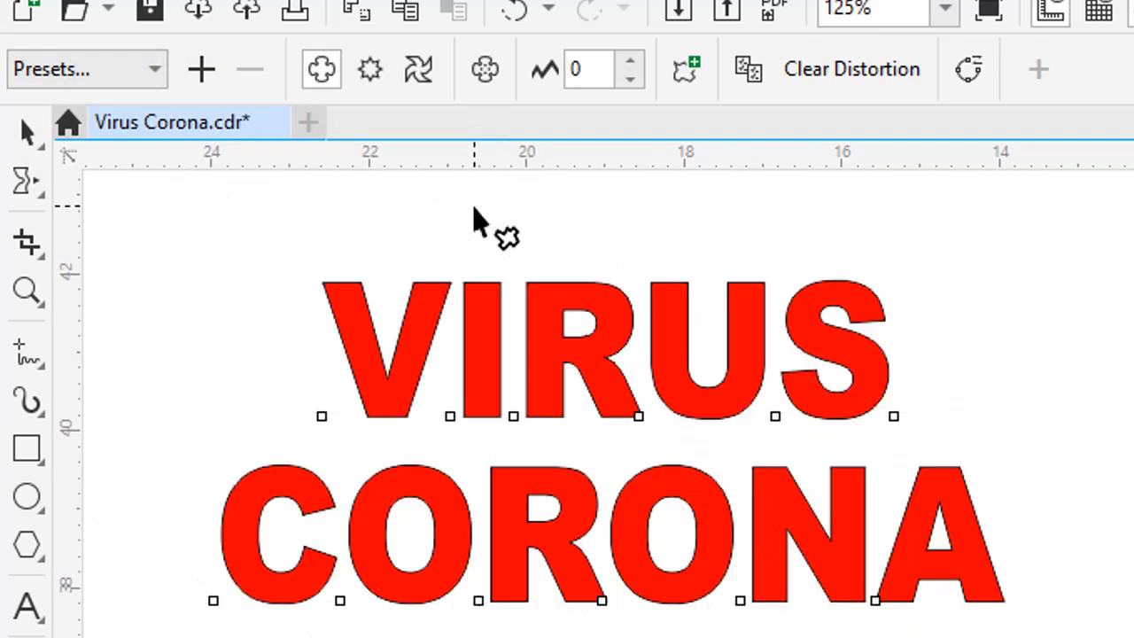
Step: Try the Push Corners distortion preset on the VIRUS CORONA text and undo it, and try the Twister preset but cancel it
{"action": "left_click", "coordinate": [155, 68]}
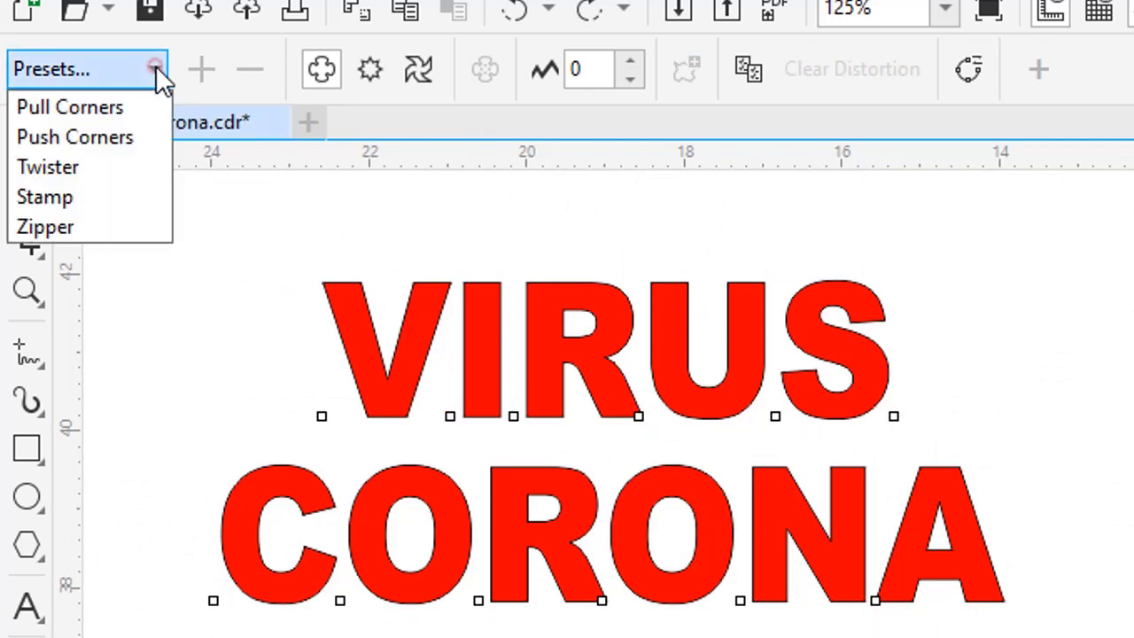
{"action": "left_click", "coordinate": [117, 146]}
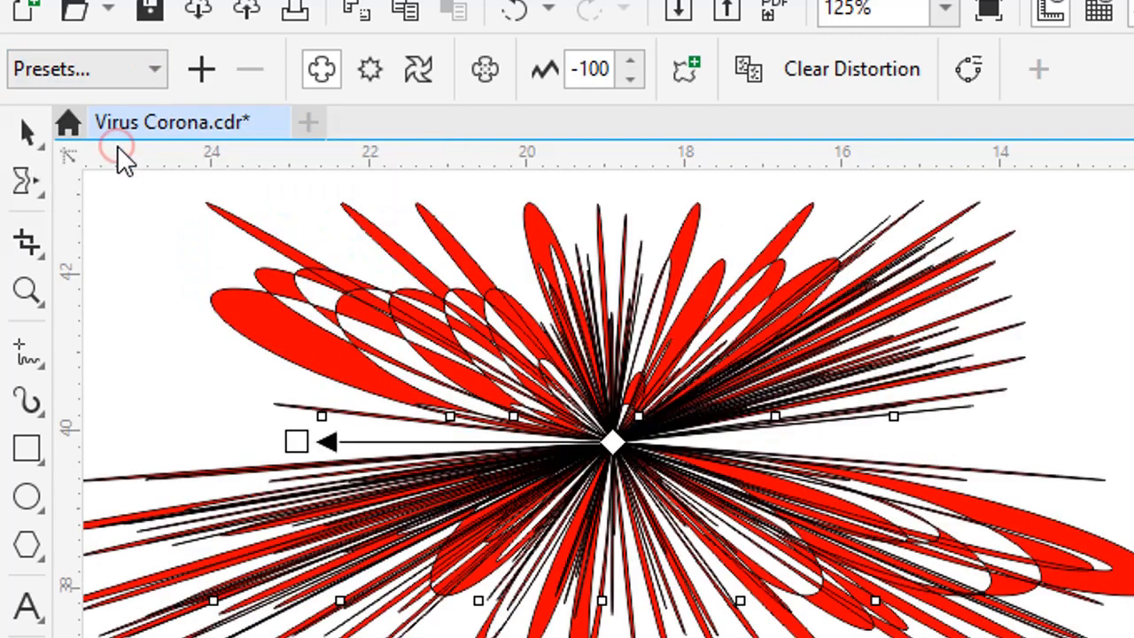
{"action": "key", "text": "ctrl+z"}
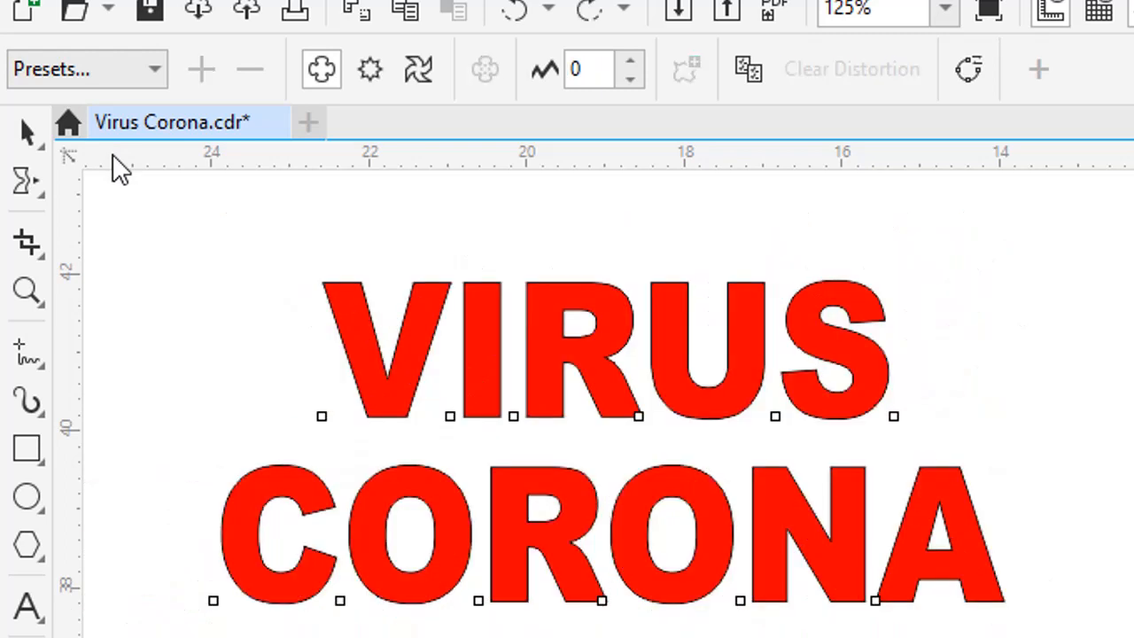
{"action": "left_click", "coordinate": [156, 68]}
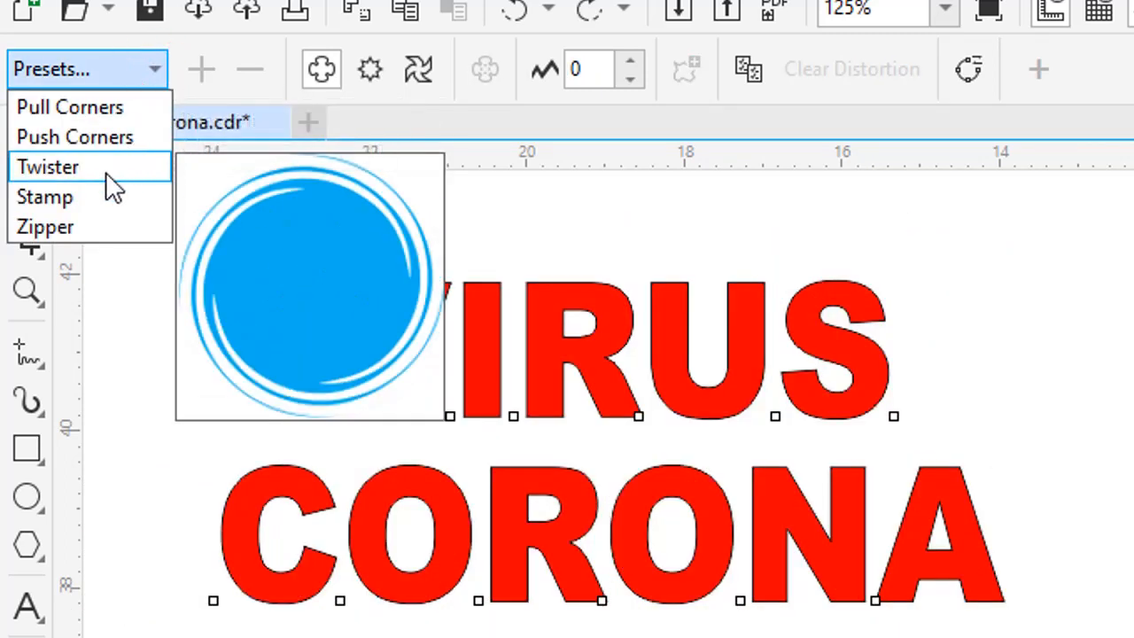
{"action": "left_click", "coordinate": [105, 172]}
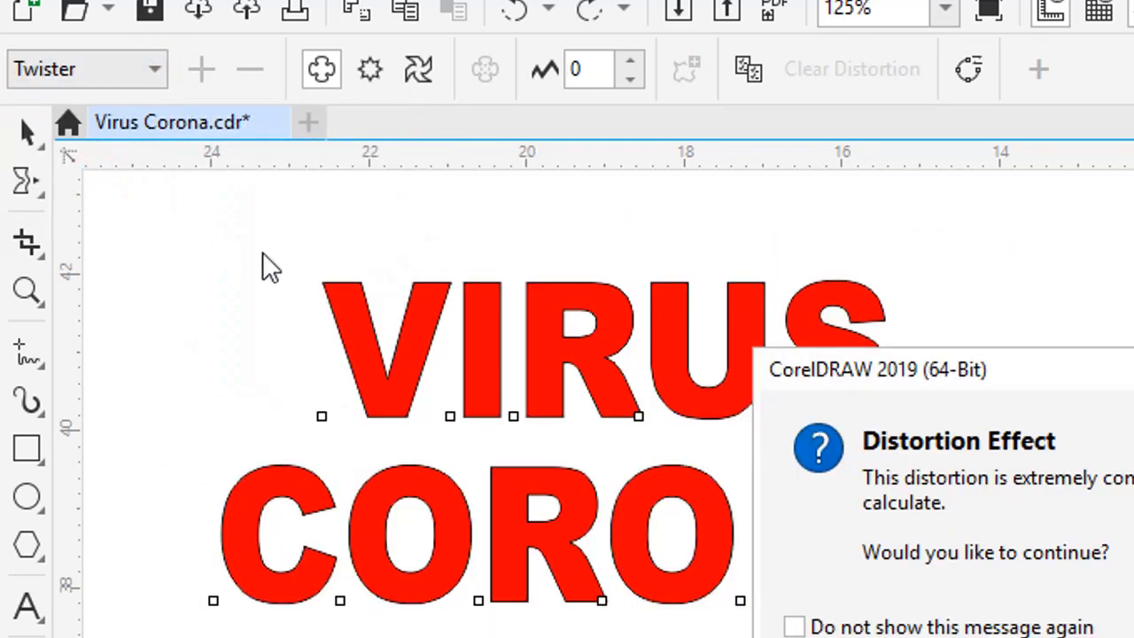
{"action": "key", "text": "Escape"}
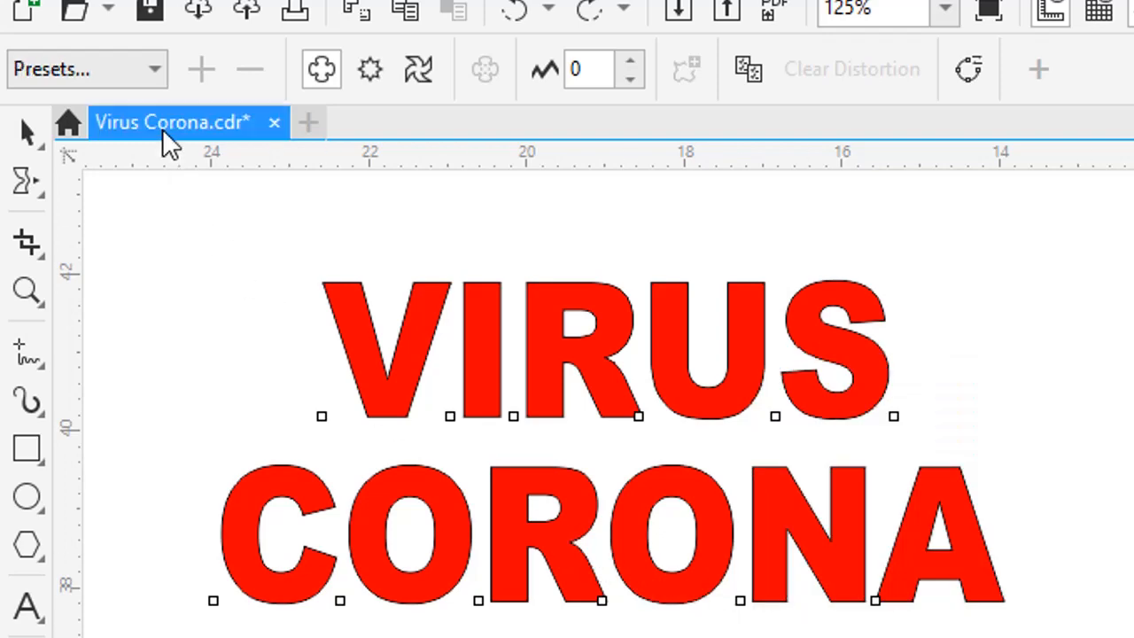
Step: Try the Stamp and Zipper distortion presets on the VIRUS CORONA text and deselect it
{"action": "left_click", "coordinate": [151, 67]}
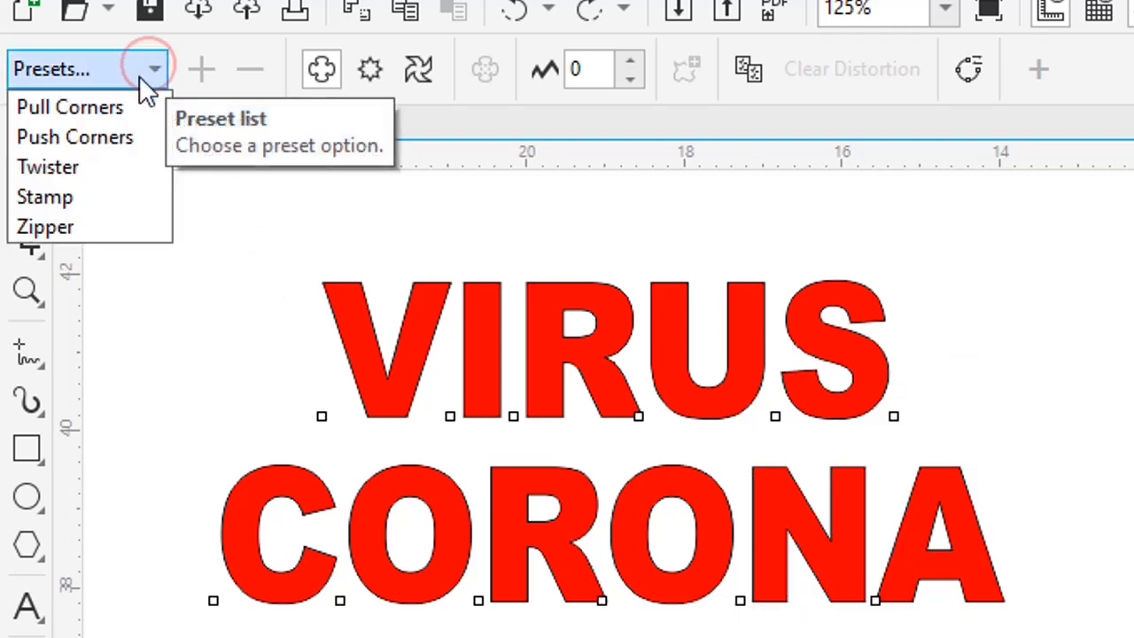
{"action": "left_click", "coordinate": [89, 202]}
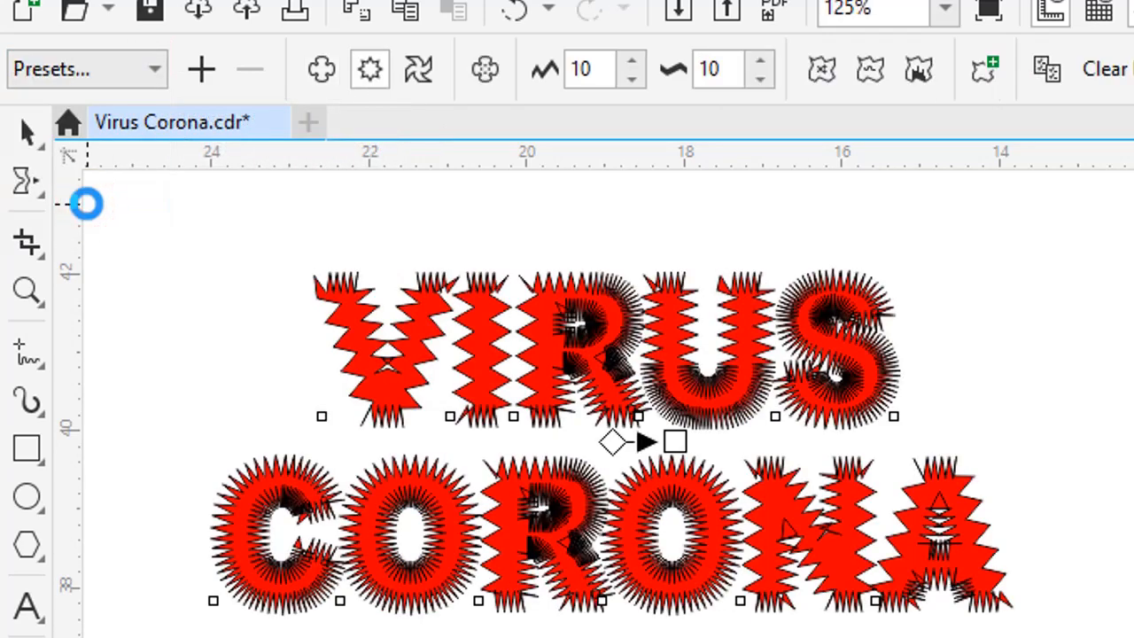
{"action": "left_click", "coordinate": [159, 70]}
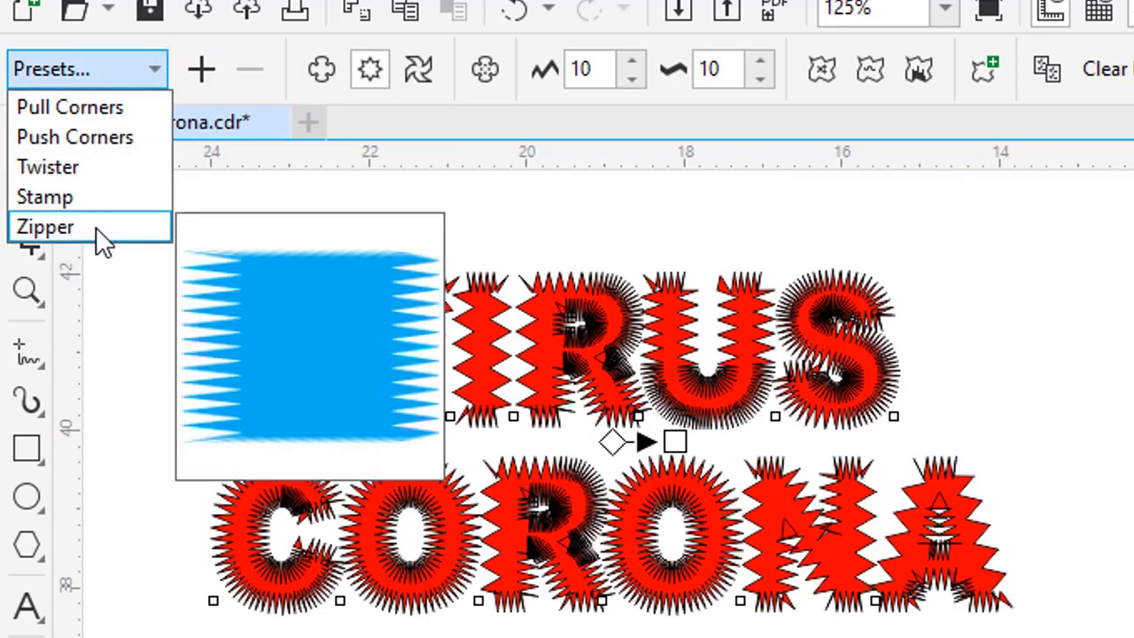
{"action": "left_click", "coordinate": [98, 230]}
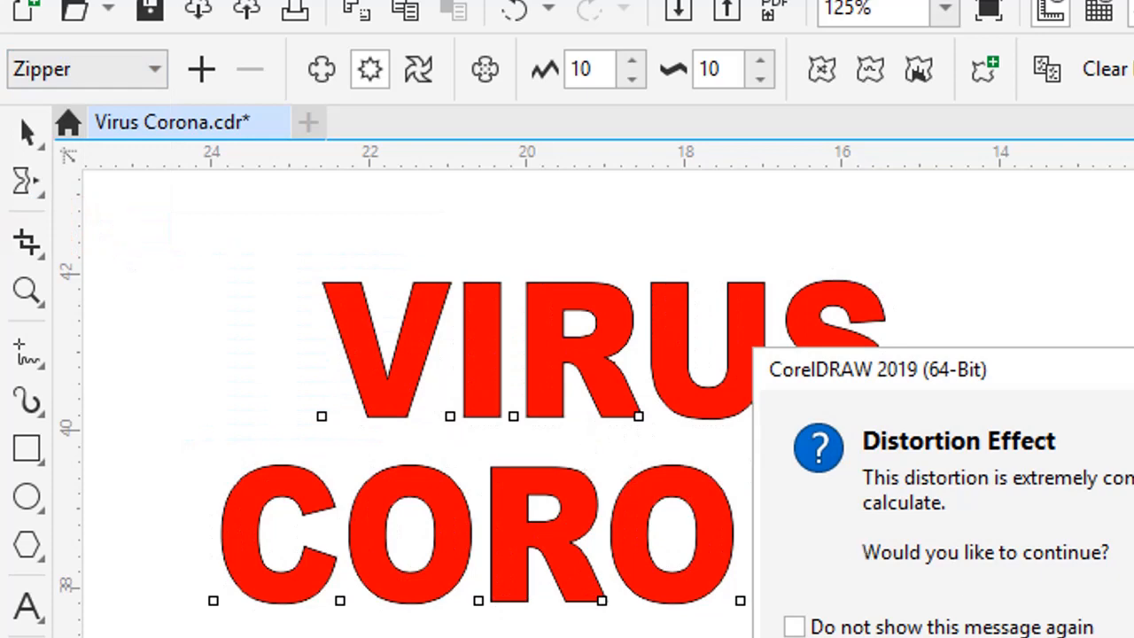
{"action": "key", "text": "Return"}
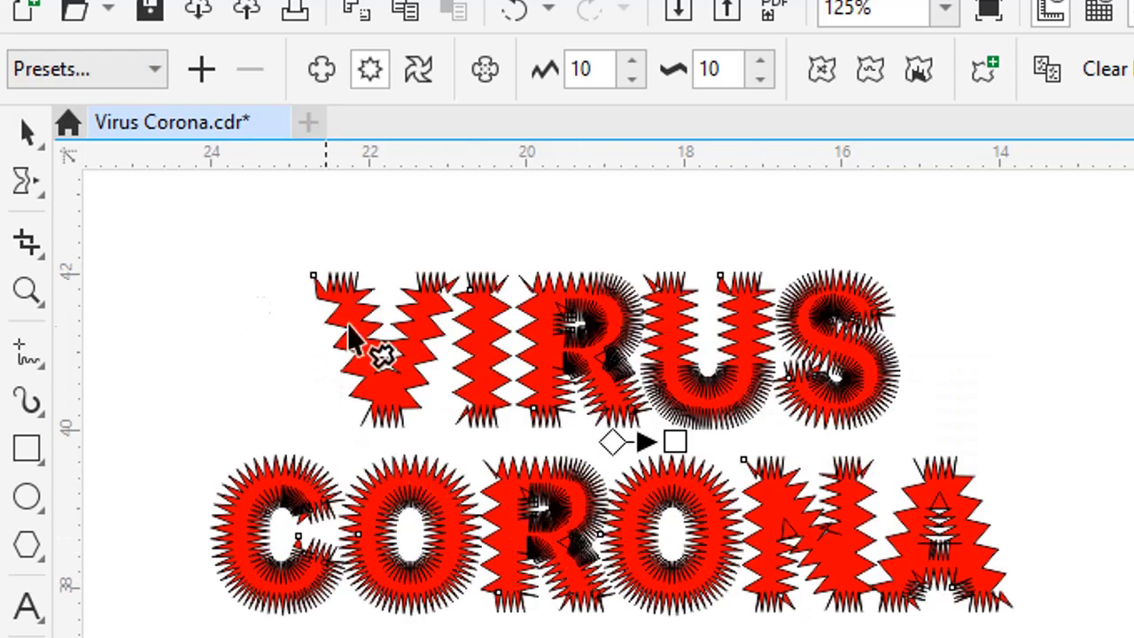
{"action": "left_click", "coordinate": [27, 133]}
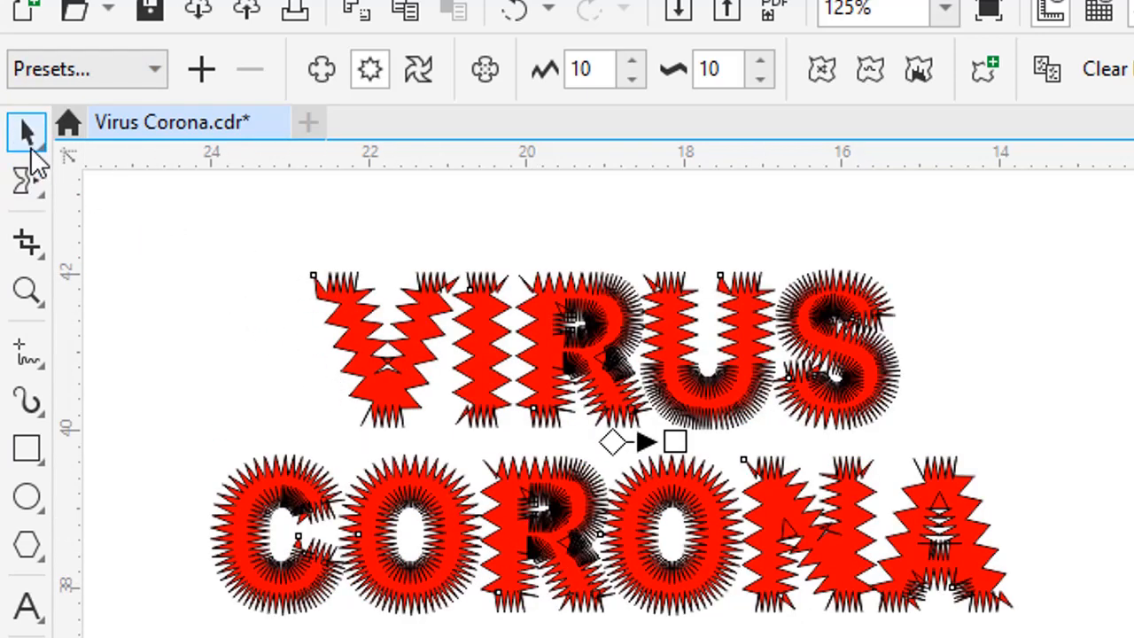
{"action": "left_click", "coordinate": [144, 193]}
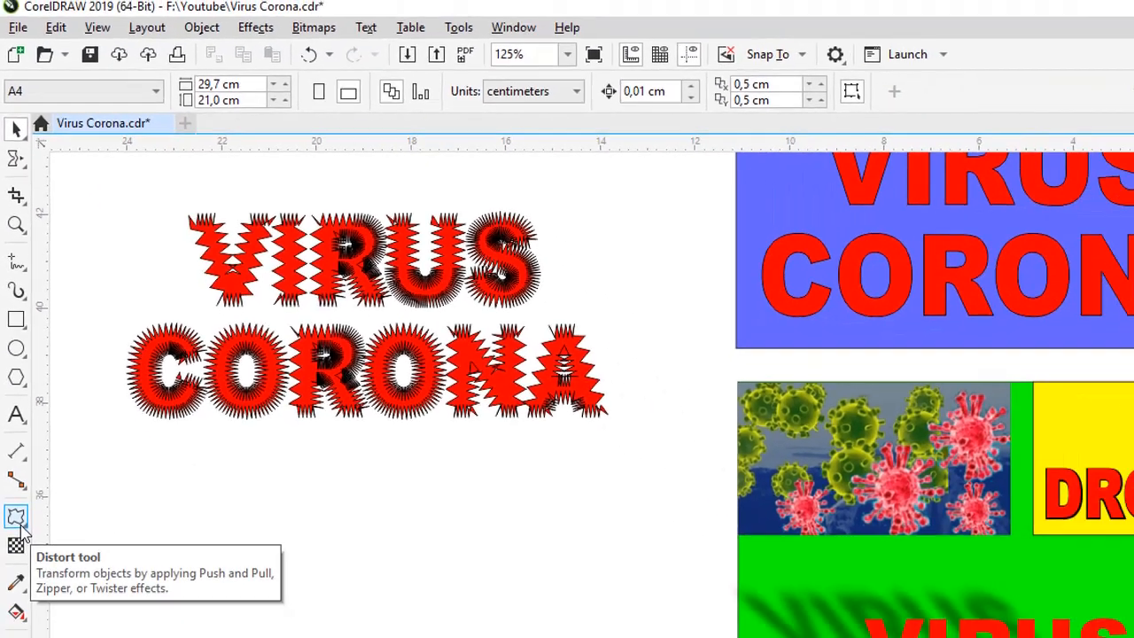
Step: Examine the push and pull, zipper and twister modes of the Distort tool with the VIRUS CORONA text, and deselect it
{"action": "left_click", "coordinate": [17, 506]}
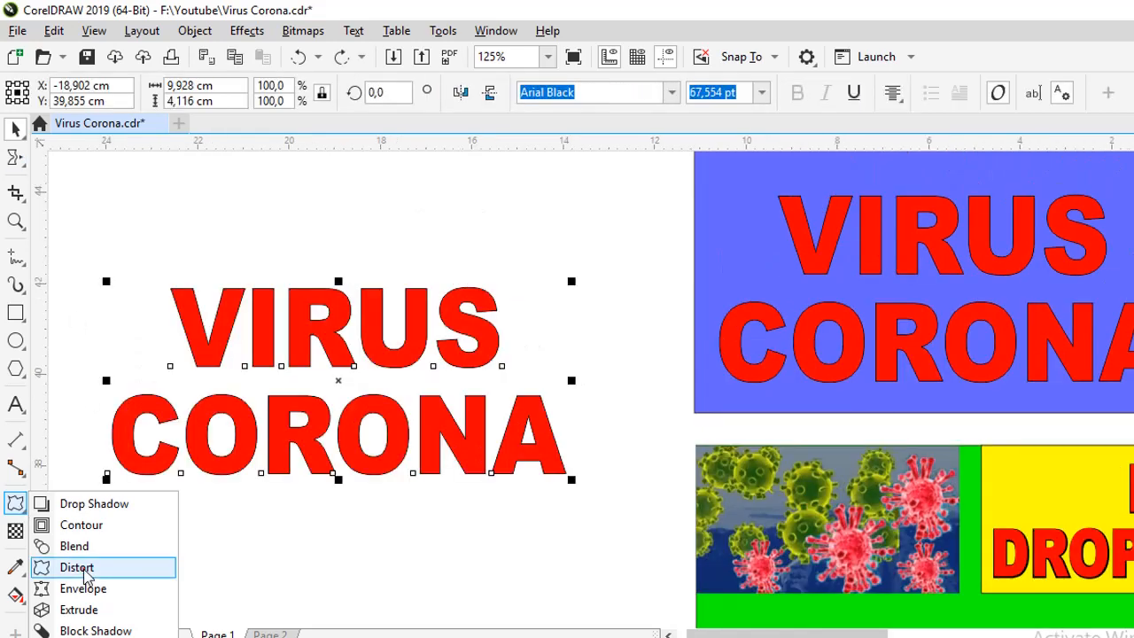
{"action": "left_click", "coordinate": [78, 566]}
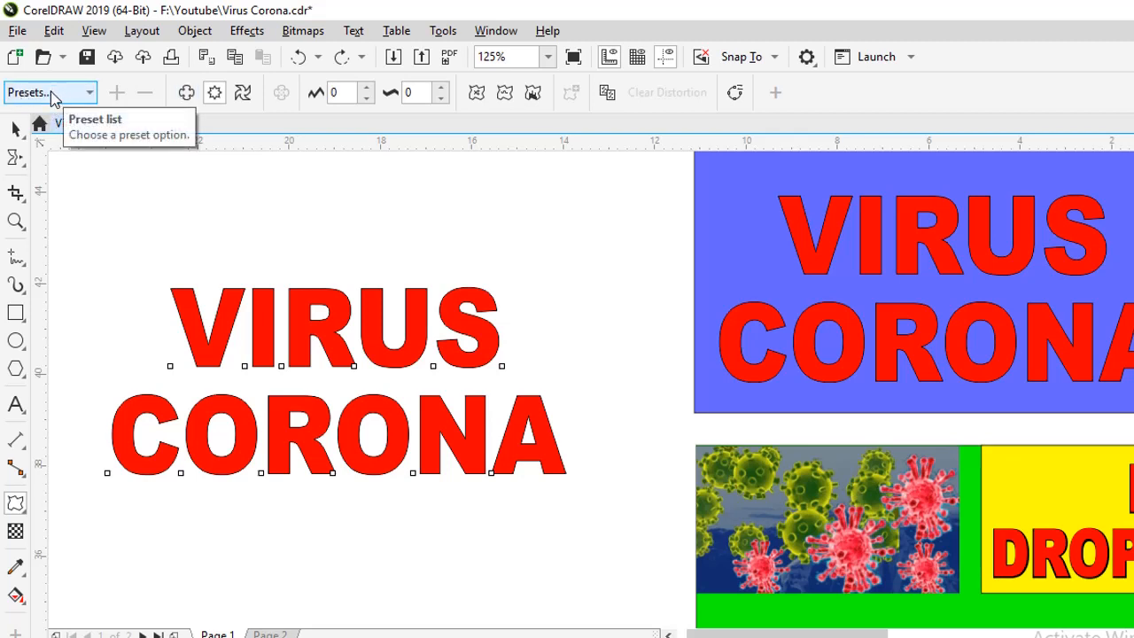
{"action": "left_click", "coordinate": [187, 96]}
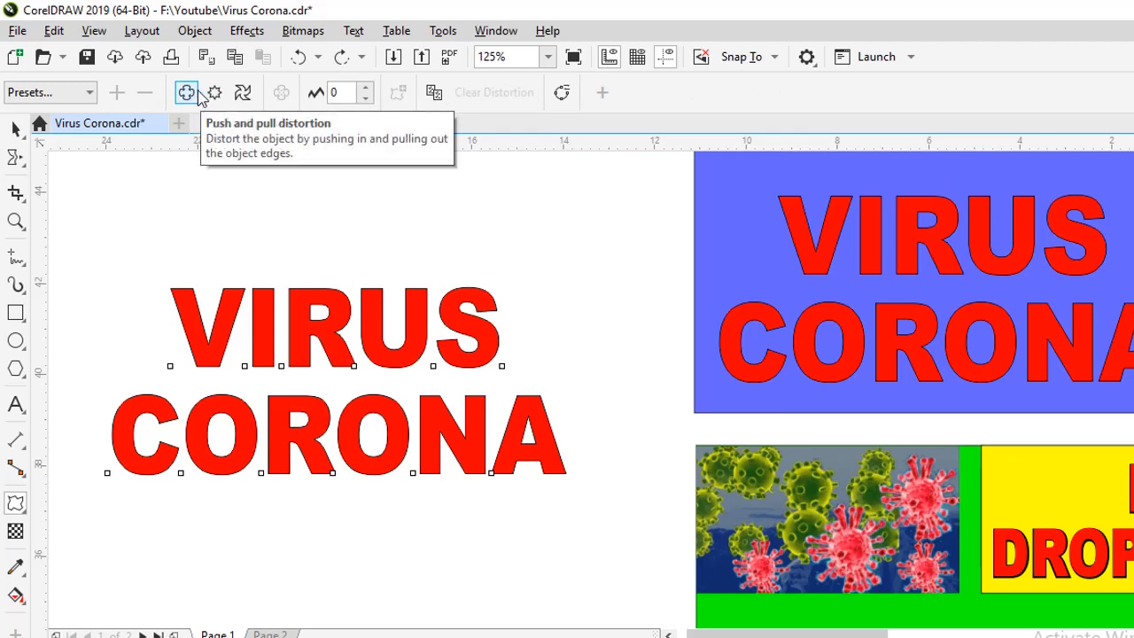
{"action": "left_click", "coordinate": [215, 93]}
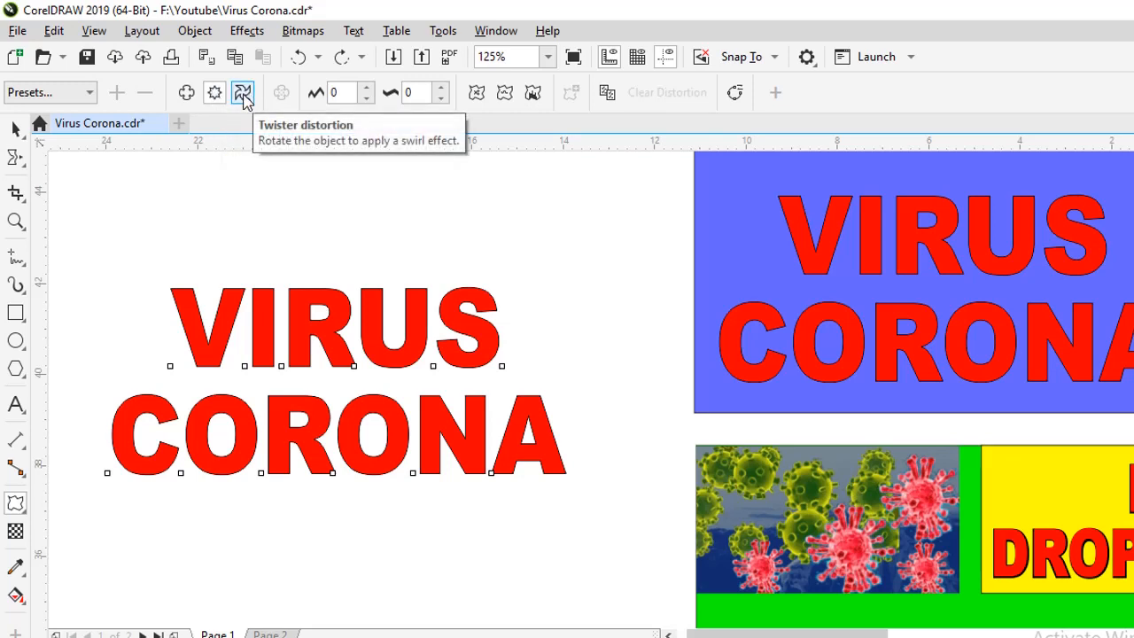
{"action": "left_click", "coordinate": [16, 131]}
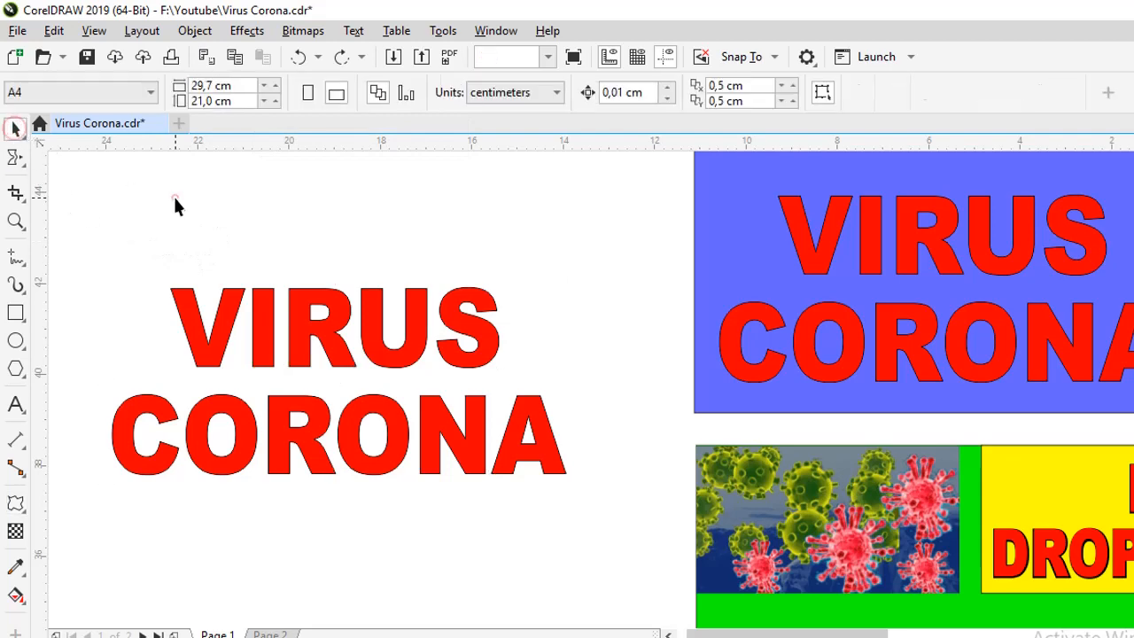
{"action": "left_click", "coordinate": [175, 197]}
Step: Move the VIRUS CORONA text down to leave empty space above it, and deselect it
{"action": "scroll", "coordinate": [195, 274], "scroll_direction": "down", "scroll_amount": 2}
{"action": "left_click_drag", "start_coordinate": [134, 256], "coordinate": [322, 491]}
{"action": "left_click", "coordinate": [213, 355]}
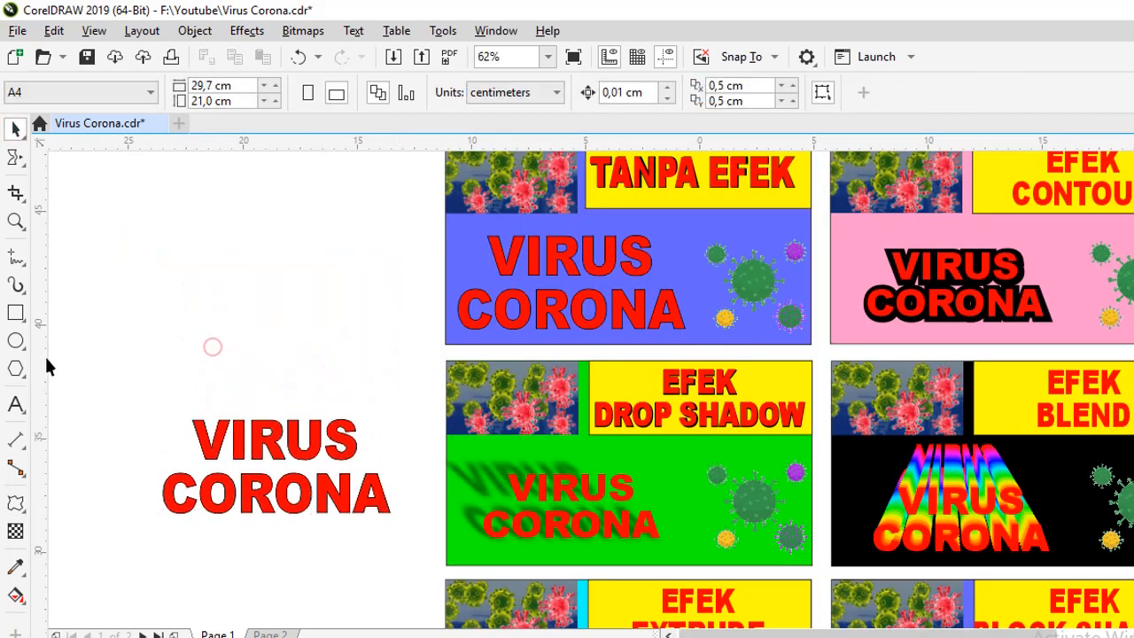
Step: Draw a rectangle about 5.5 by 4.1 cm above the VIRUS CORONA text and fill it red
{"action": "left_click", "coordinate": [16, 313]}
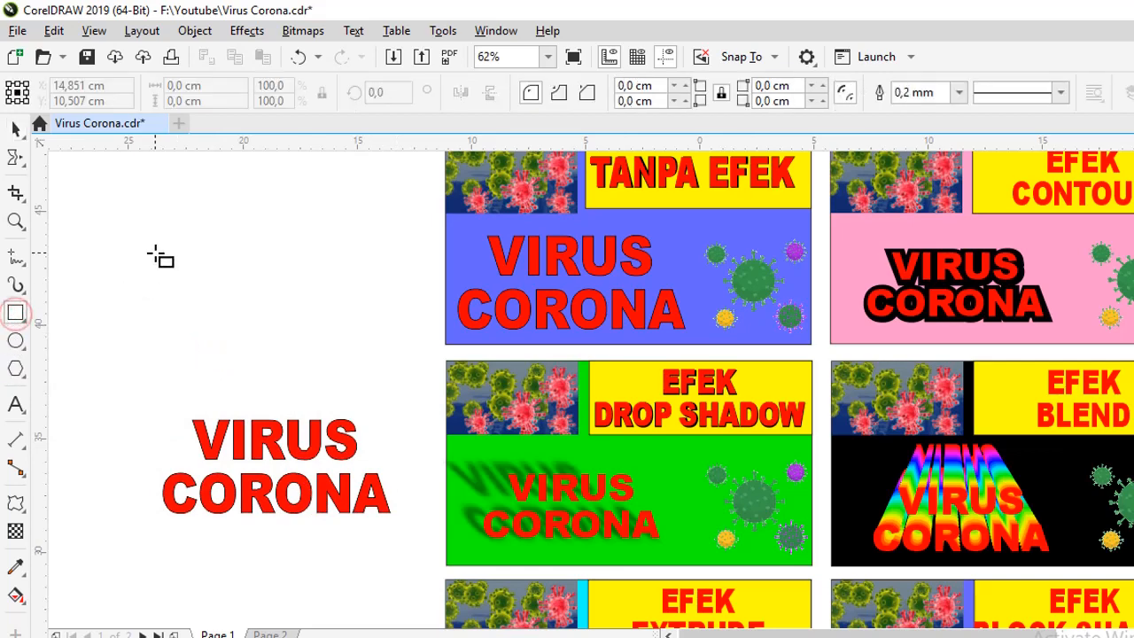
{"action": "left_click_drag", "start_coordinate": [155, 253], "coordinate": [281, 346]}
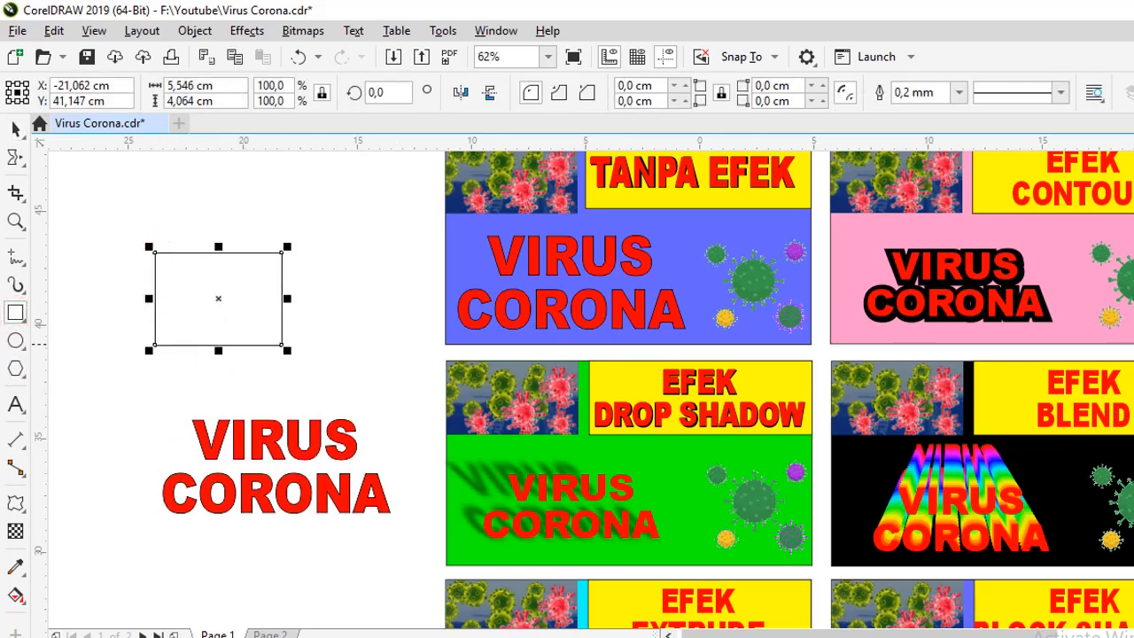
{"action": "left_click", "coordinate": [1133, 344]}
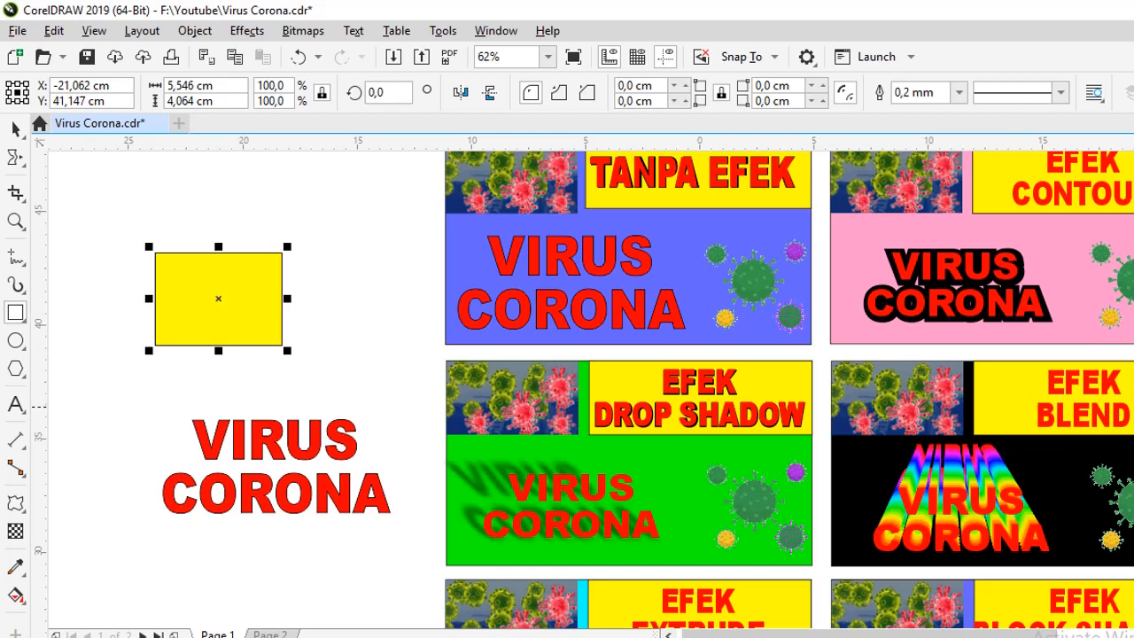
{"action": "left_click", "coordinate": [1133, 407]}
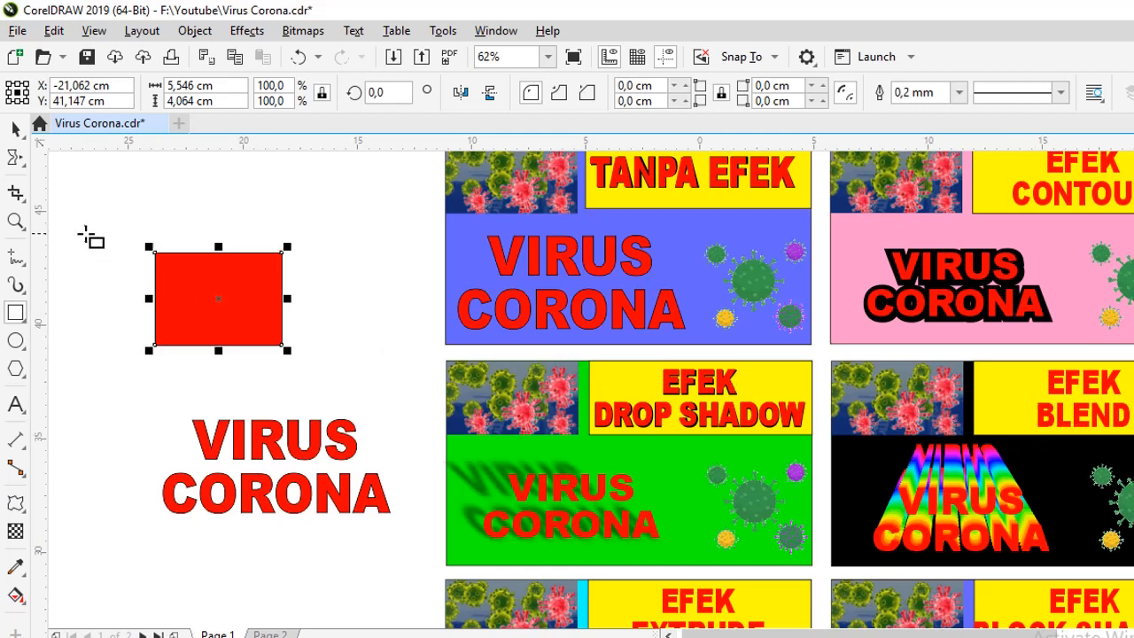
Step: Apply a clockwise Twister distortion of about 3 full rotations plus 82 degrees to the red rectangle, and deselect the spiral
{"action": "left_click", "coordinate": [15, 503]}
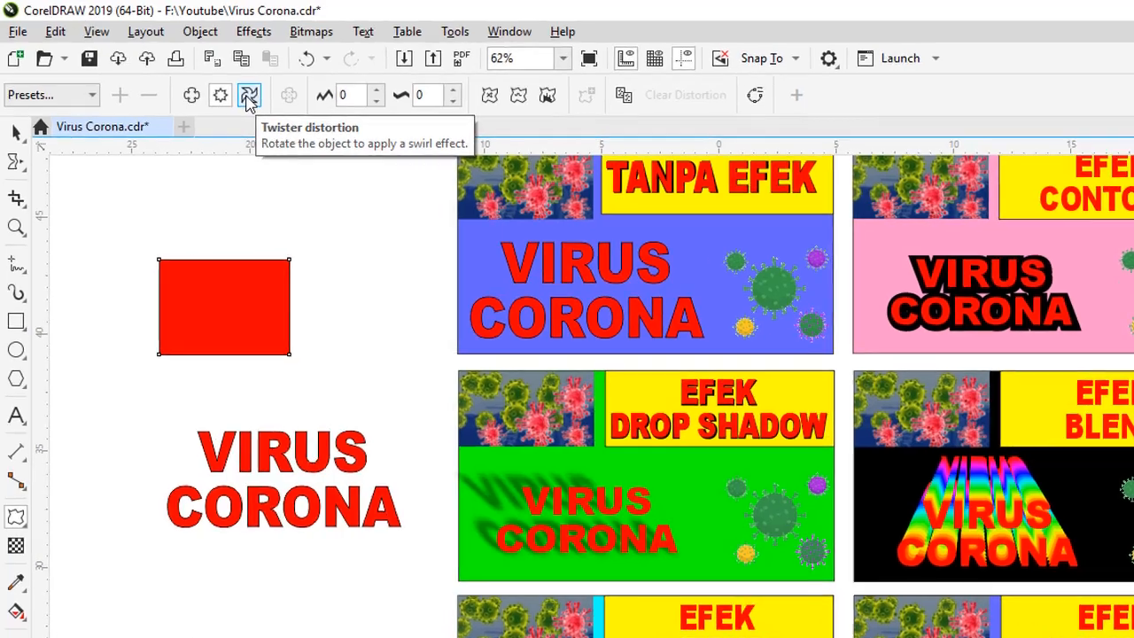
{"action": "left_click", "coordinate": [243, 93]}
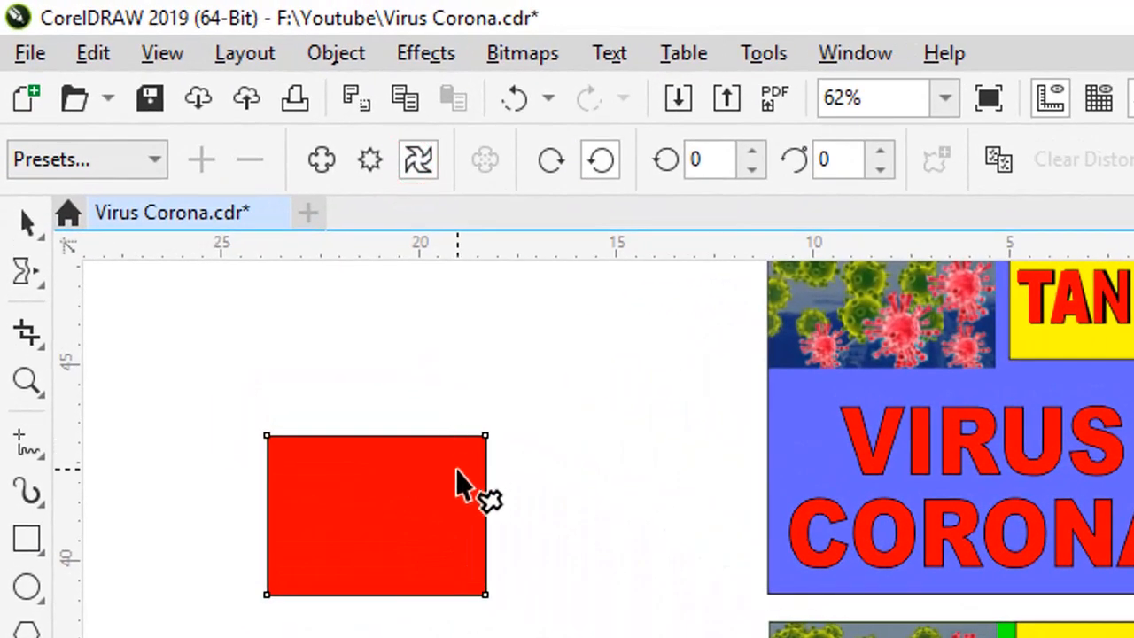
{"action": "left_click_drag", "start_coordinate": [462, 457], "coordinate": [484, 615]}
{"action": "scroll", "coordinate": [505, 602], "scroll_direction": "down", "scroll_amount": 1}
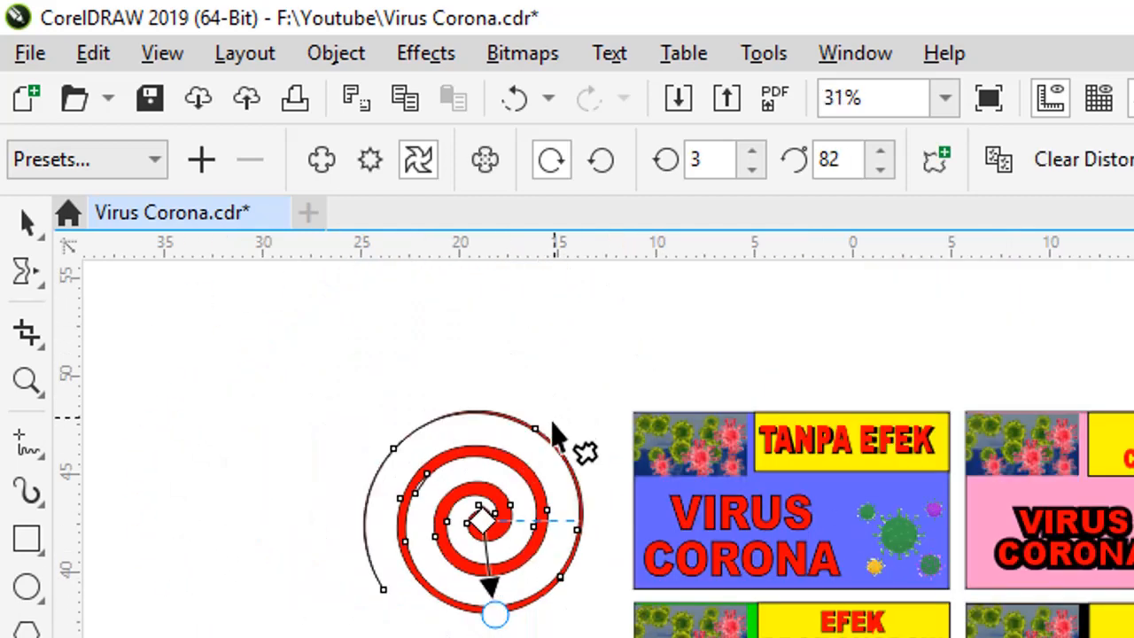
{"action": "scroll", "coordinate": [557, 435], "scroll_direction": "up", "scroll_amount": 1}
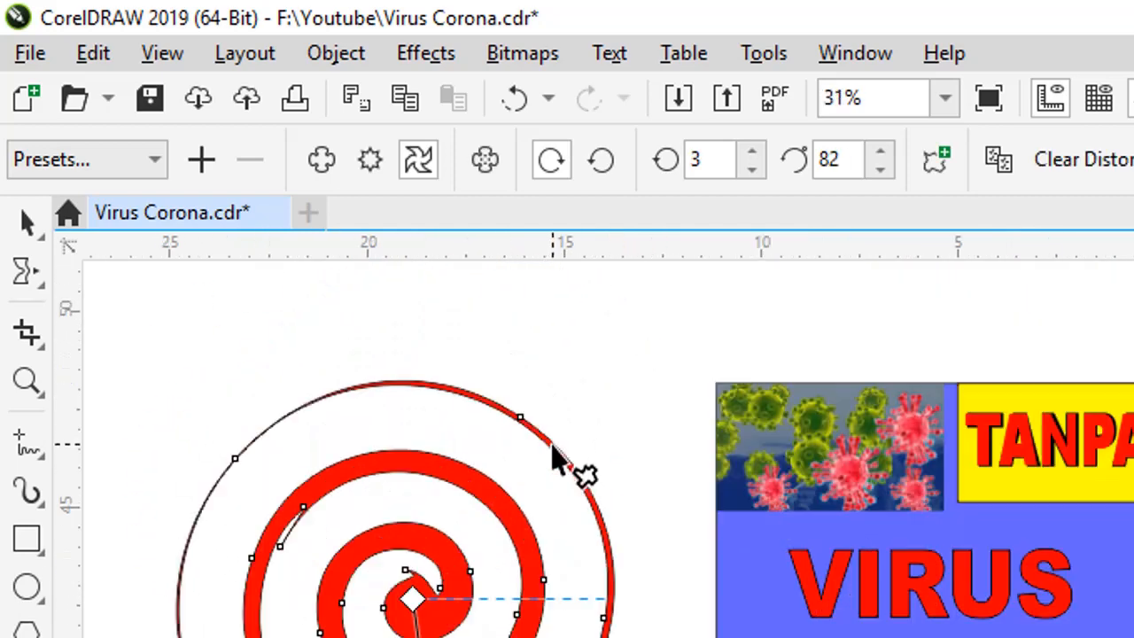
{"action": "left_click", "coordinate": [28, 223]}
{"action": "left_click", "coordinate": [210, 291]}
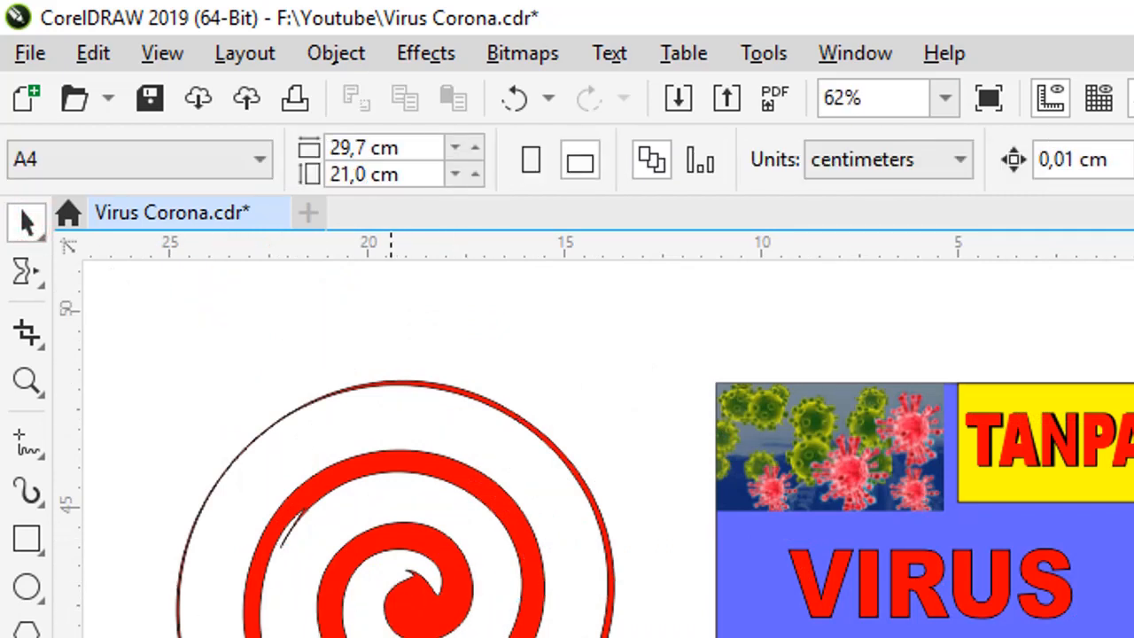
{"action": "scroll", "coordinate": [394, 443], "scroll_direction": "down", "scroll_amount": 1}
{"action": "scroll", "coordinate": [398, 443], "scroll_direction": "up", "scroll_amount": 1}
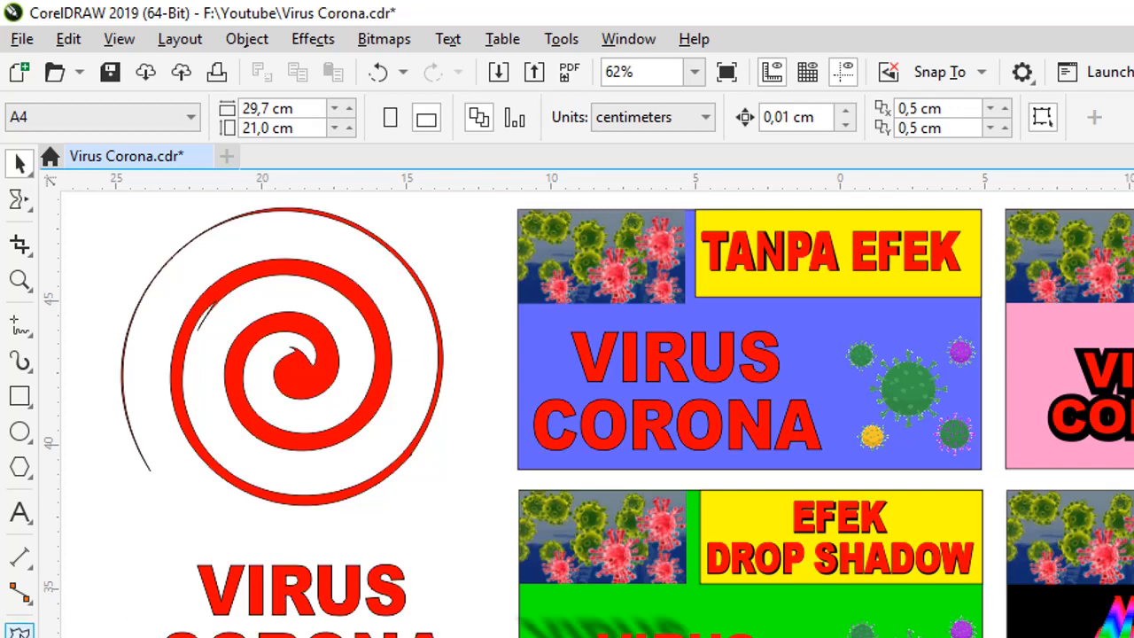
Step: Try a slight Twister distortion on the VIRUS CORONA text and undo it
{"action": "left_click", "coordinate": [221, 607]}
{"action": "scroll", "coordinate": [223, 604], "scroll_direction": "up", "scroll_amount": 2}
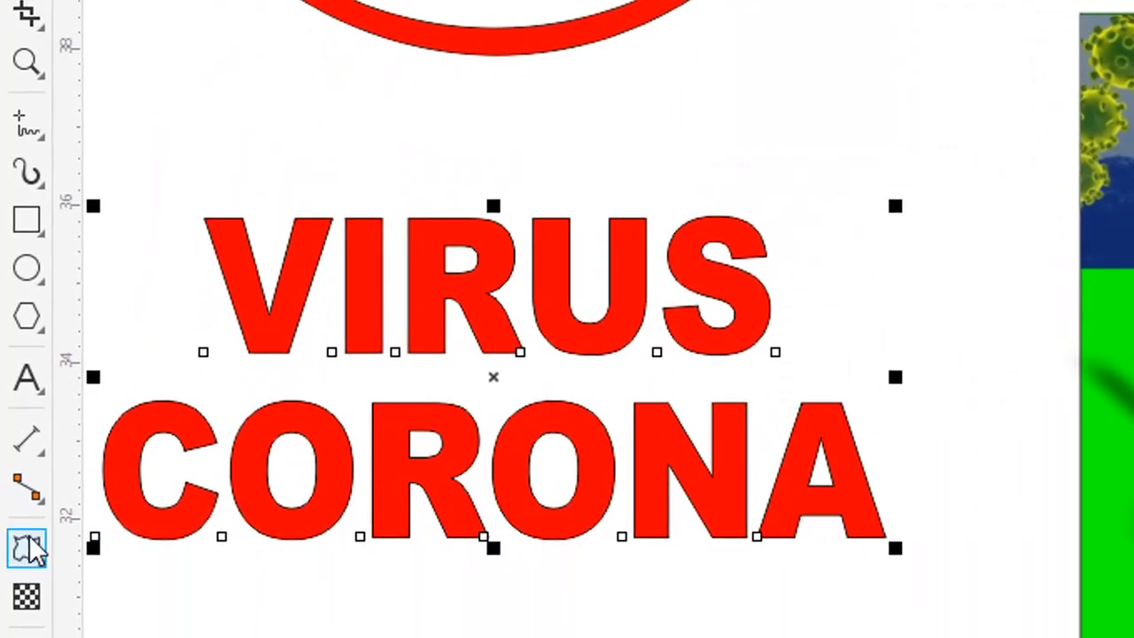
{"action": "left_click", "coordinate": [21, 633]}
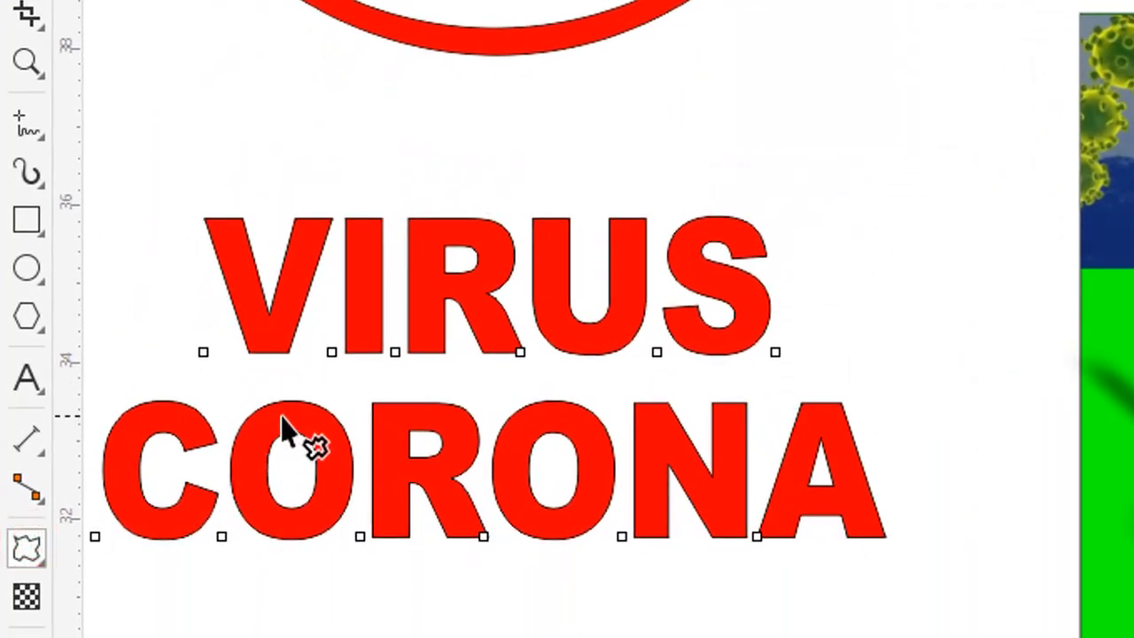
{"action": "mouse_move", "coordinate": [283, 428]}
{"action": "left_mouse_down"}
{"action": "mouse_move", "coordinate": [305, 425]}
{"action": "mouse_move", "coordinate": [301, 416]}
{"action": "left_mouse_up"}
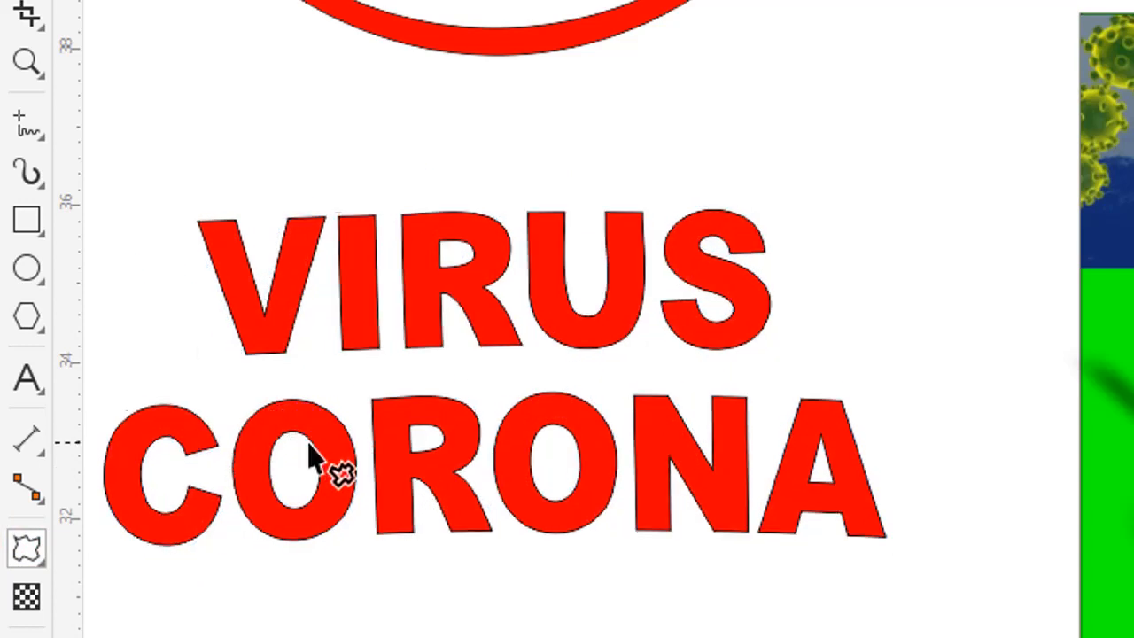
{"action": "key", "text": "ctrl+z"}
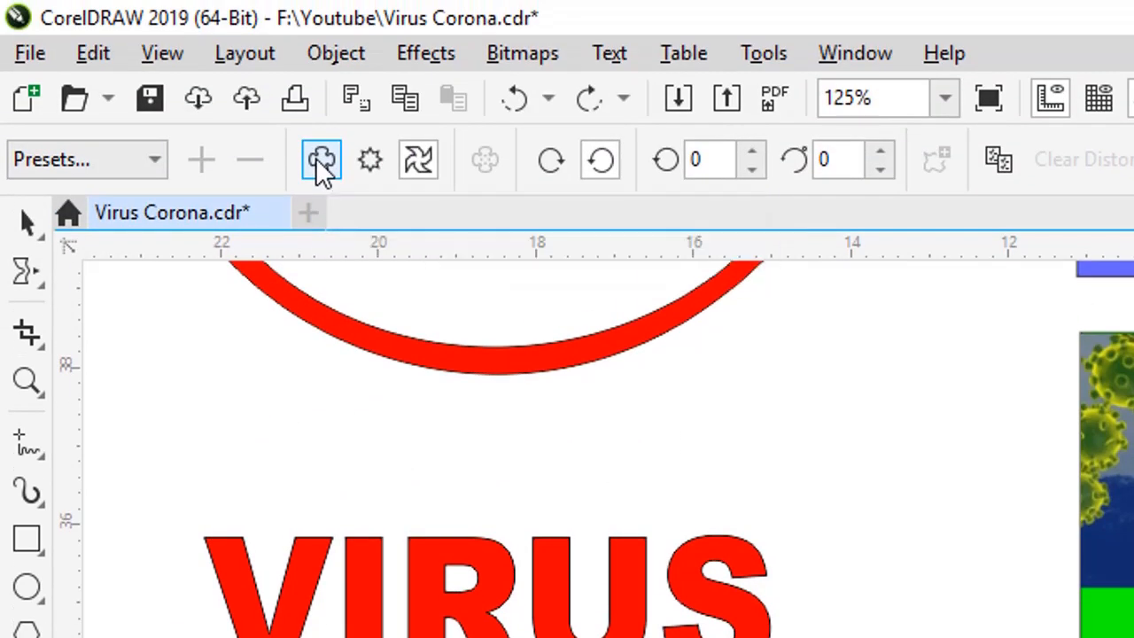
Step: Try a Push and Pull distortion with an amplitude of 6 on the VIRUS CORONA text, and clear the distortion
{"action": "left_click", "coordinate": [320, 160]}
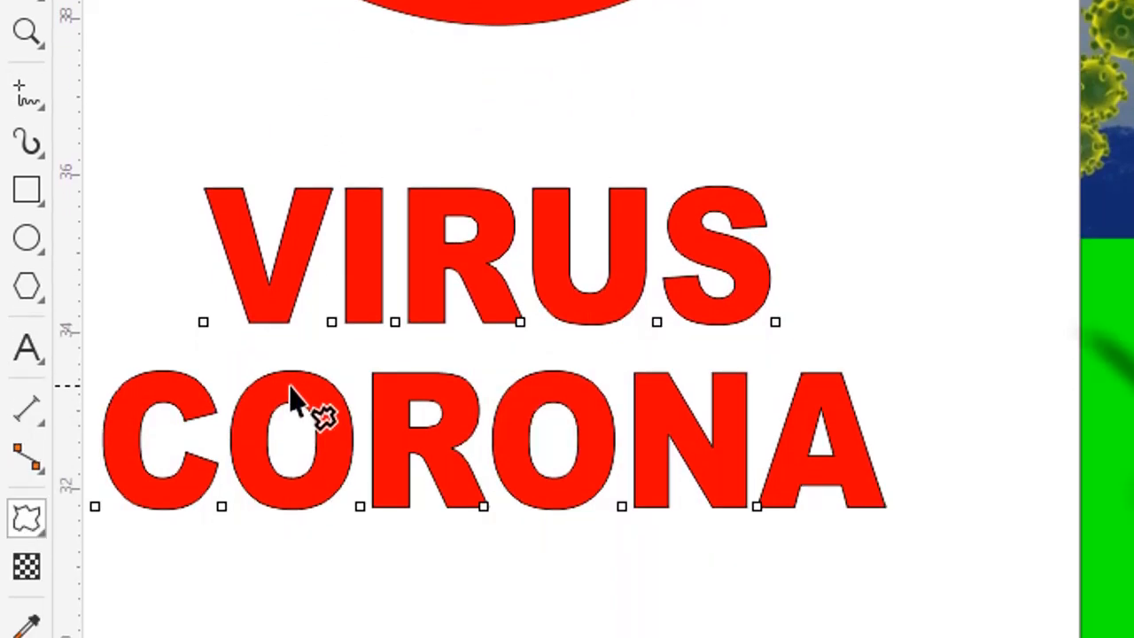
{"action": "left_click_drag", "start_coordinate": [295, 399], "coordinate": [292, 385]}
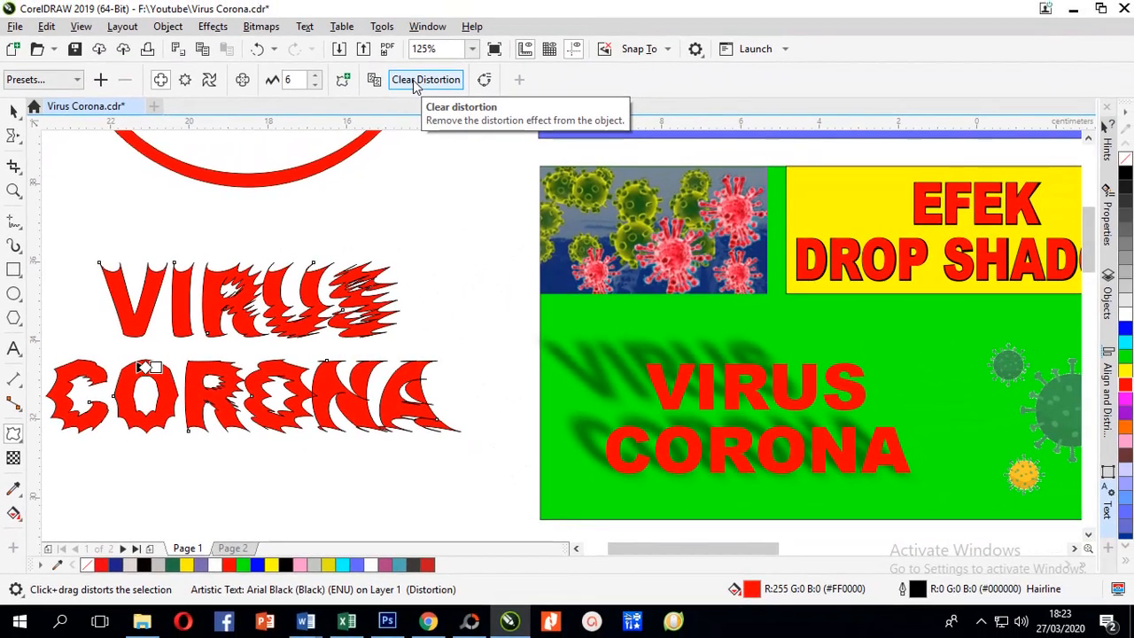
{"action": "left_click", "coordinate": [414, 82]}
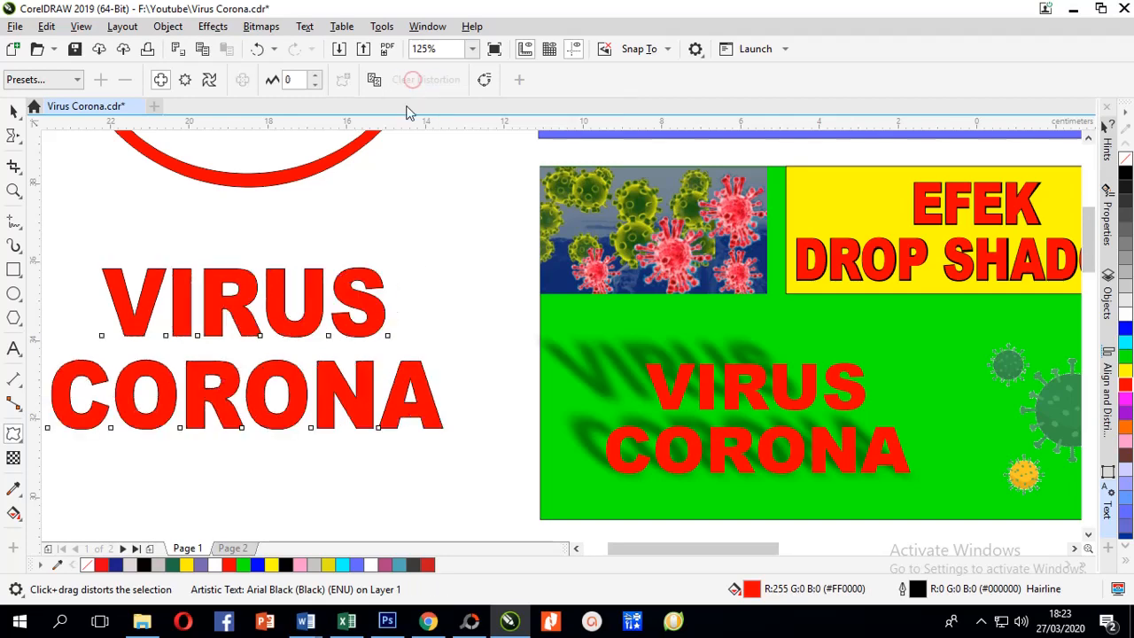
Step: Move the VIRUS CORONA text further down to leave empty space between it and the red spiral
{"action": "left_click", "coordinate": [14, 114]}
{"action": "key", "text": "F3"}
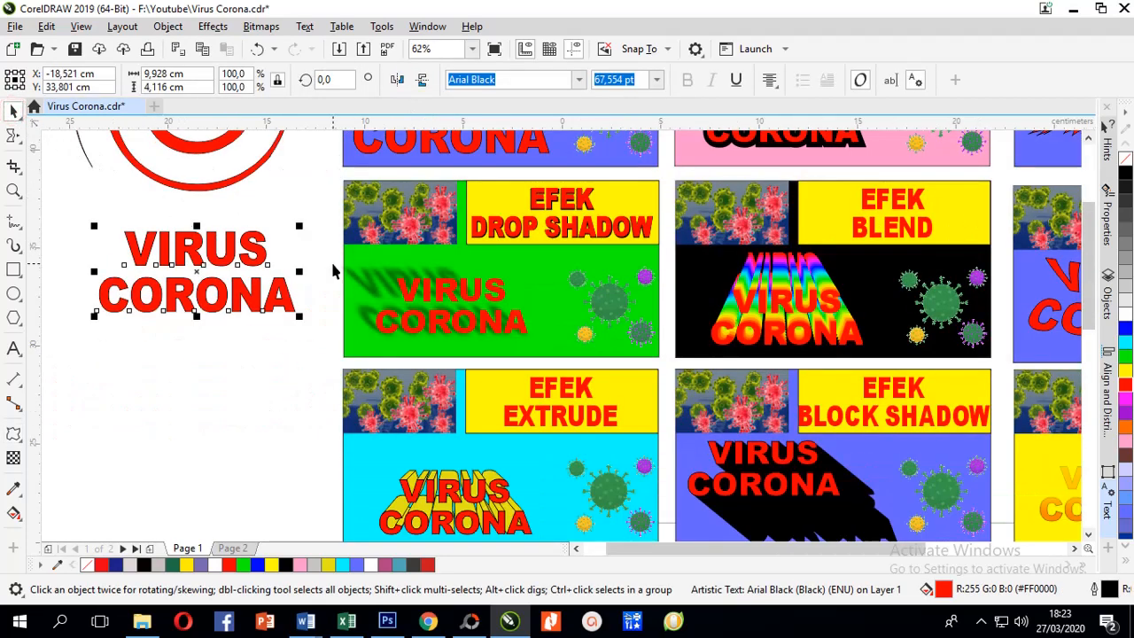
{"action": "scroll", "coordinate": [341, 282], "scroll_direction": "down", "scroll_amount": 2}
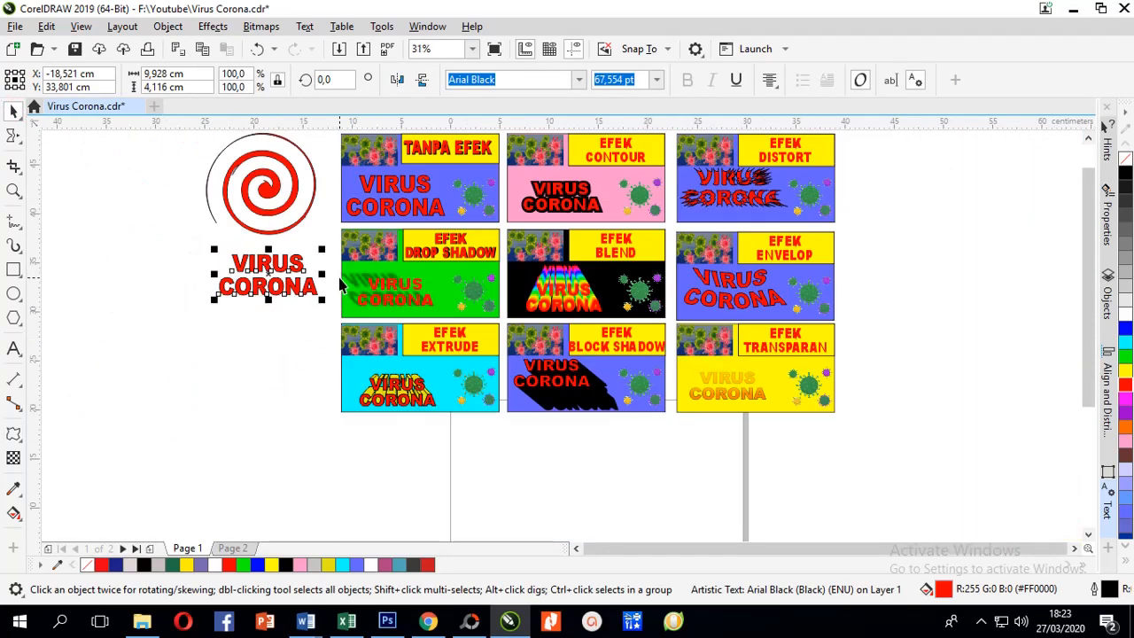
{"action": "scroll", "coordinate": [293, 264], "scroll_direction": "up", "scroll_amount": 1}
{"action": "left_click", "coordinate": [252, 231]}
{"action": "left_click", "coordinate": [239, 279]}
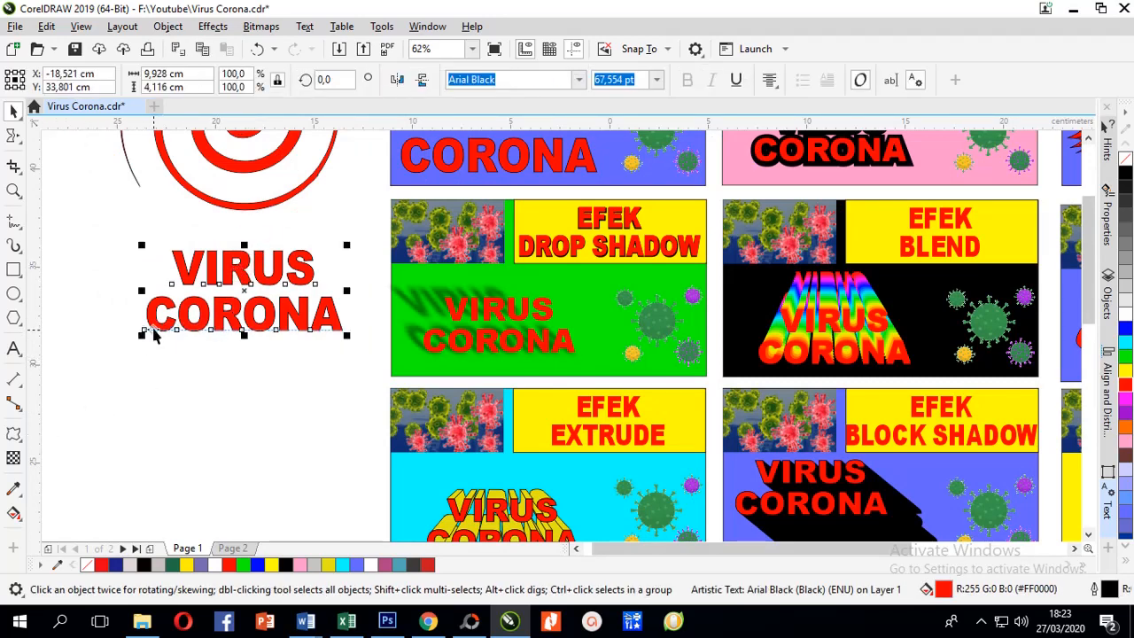
{"action": "left_click_drag", "start_coordinate": [157, 322], "coordinate": [119, 434]}
{"action": "left_click", "coordinate": [114, 303]}
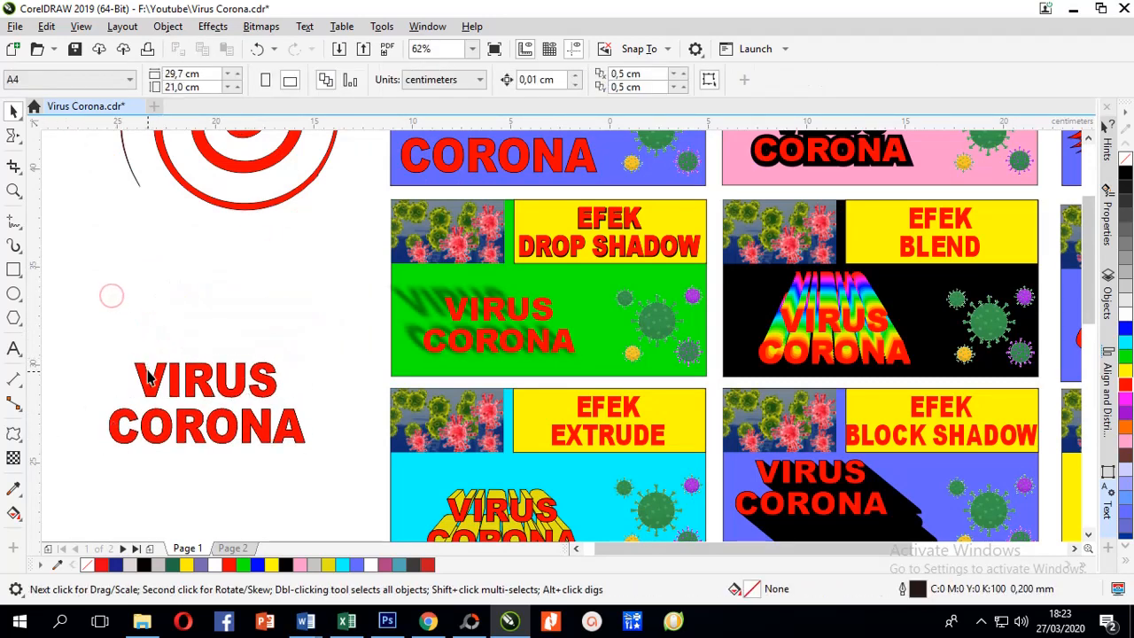
{"action": "left_click_drag", "start_coordinate": [151, 380], "coordinate": [167, 417]}
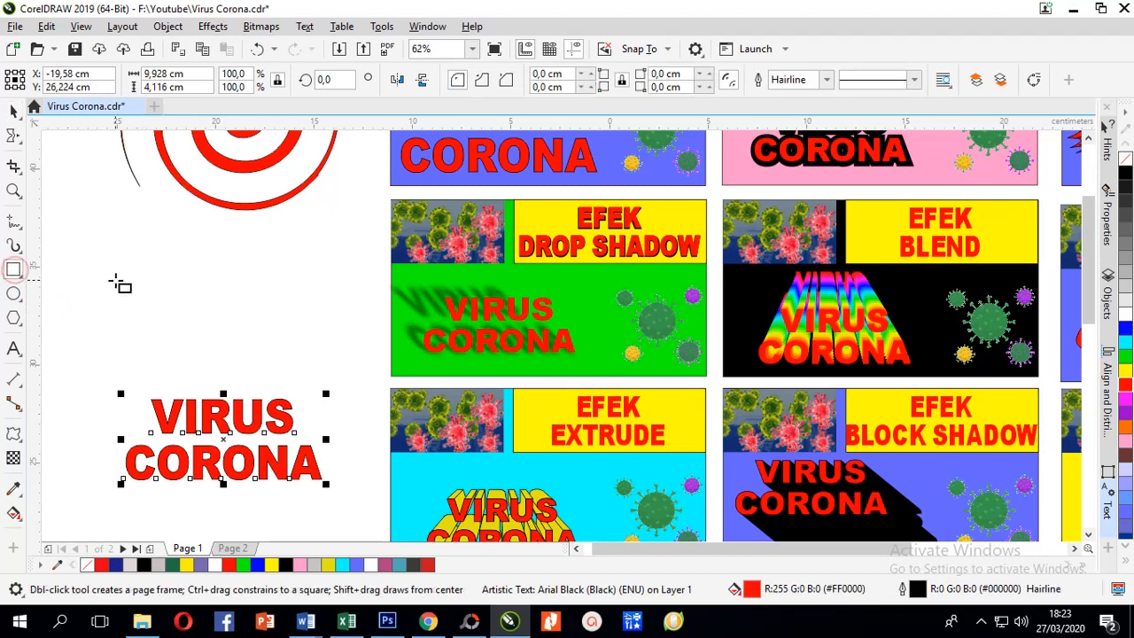
Step: Draw a rectangle about 4.5 by 3.9 cm above the VIRUS CORONA text and a circle about 3.3 cm wide beside it
{"action": "mouse_move", "coordinate": [115, 280]}
{"action": "left_mouse_down"}
{"action": "mouse_move", "coordinate": [221, 351]}
{"action": "mouse_move", "coordinate": [204, 355]}
{"action": "left_mouse_up"}
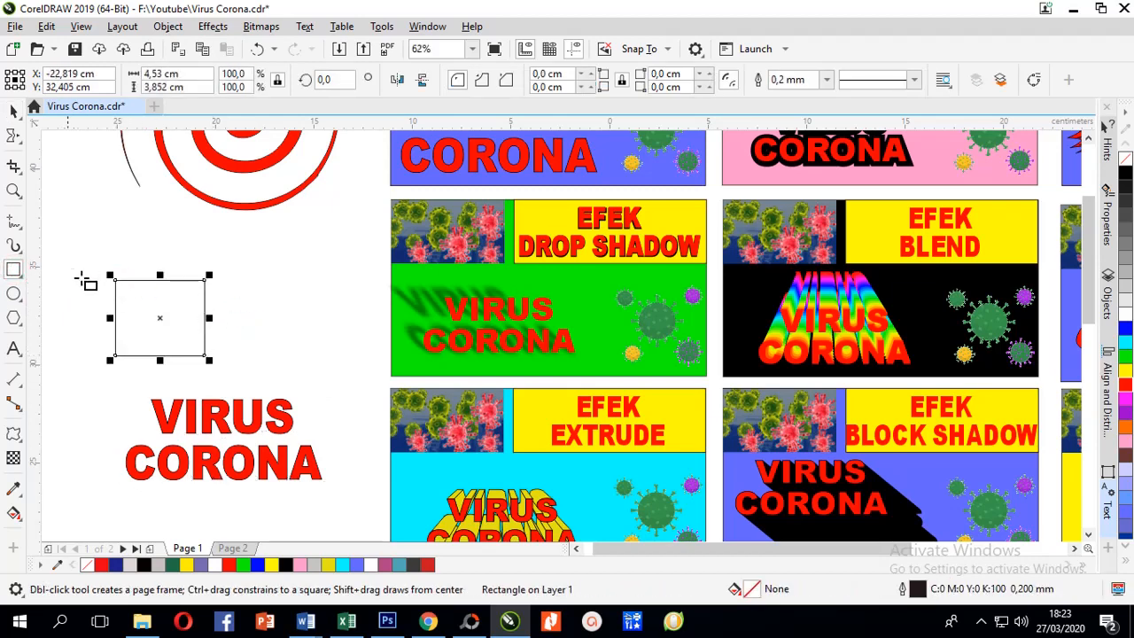
{"action": "left_click", "coordinate": [13, 293]}
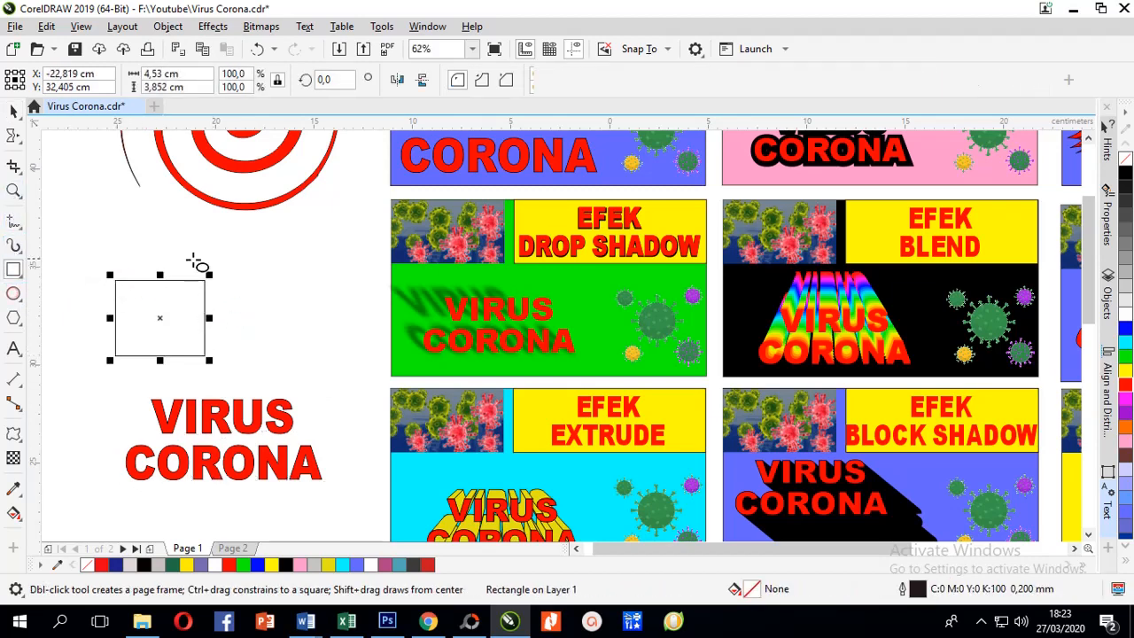
{"action": "left_click_drag", "start_coordinate": [263, 240], "coordinate": [329, 302]}
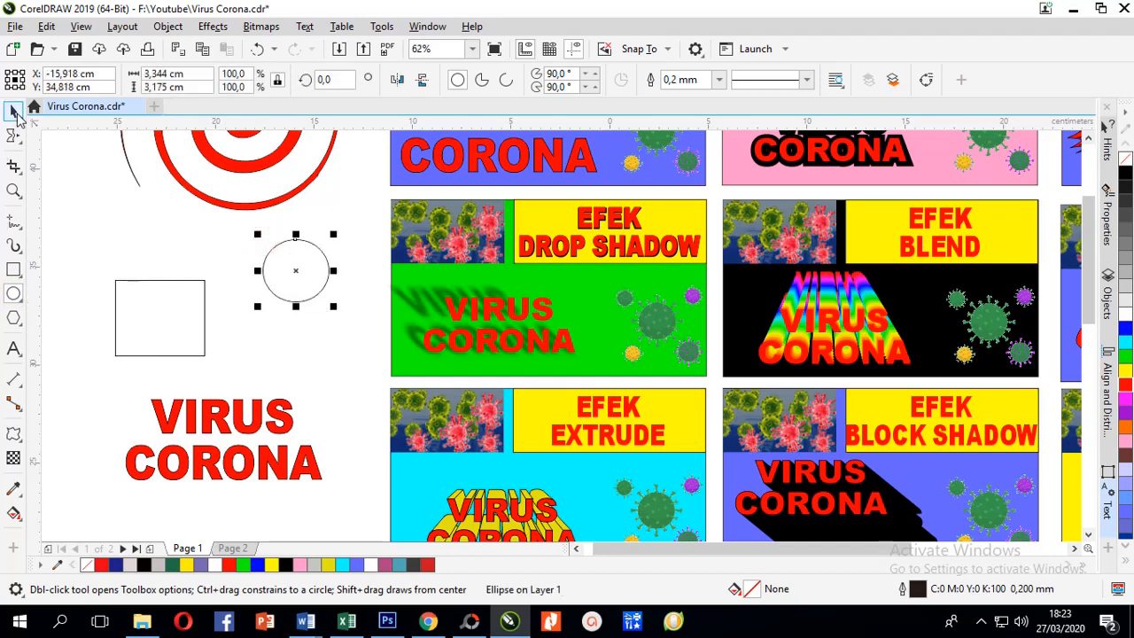
Step: Fill the new rectangle red and the new circle green
{"action": "left_click", "coordinate": [13, 110]}
{"action": "left_click", "coordinate": [113, 255]}
{"action": "left_click", "coordinate": [162, 354]}
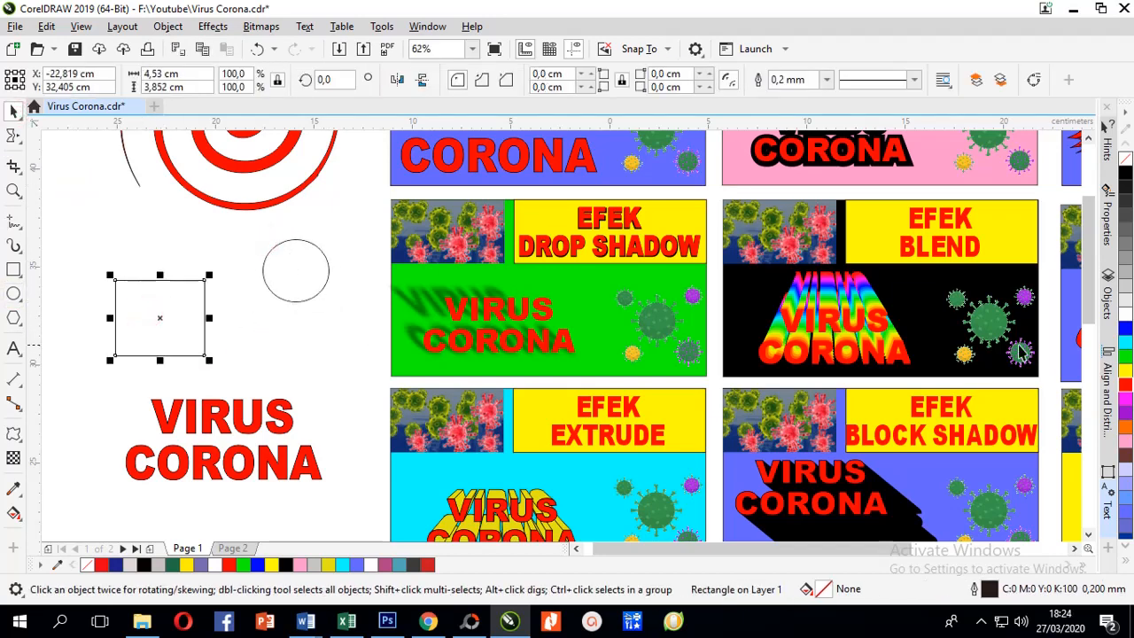
{"action": "left_click", "coordinate": [1125, 370]}
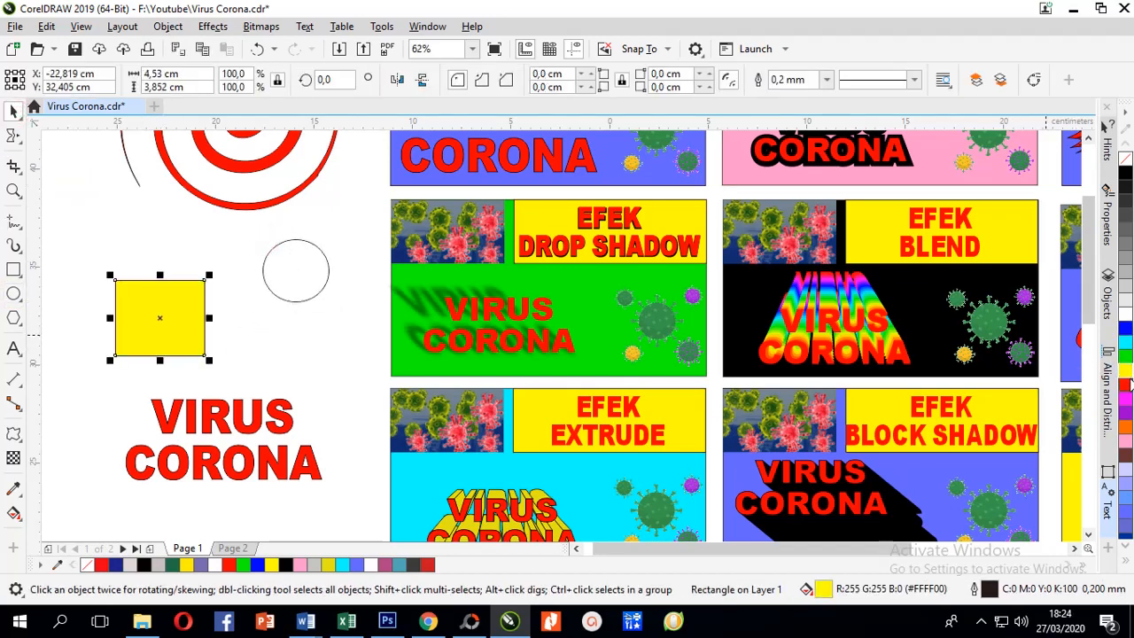
{"action": "left_click", "coordinate": [1125, 383]}
{"action": "left_click", "coordinate": [293, 267]}
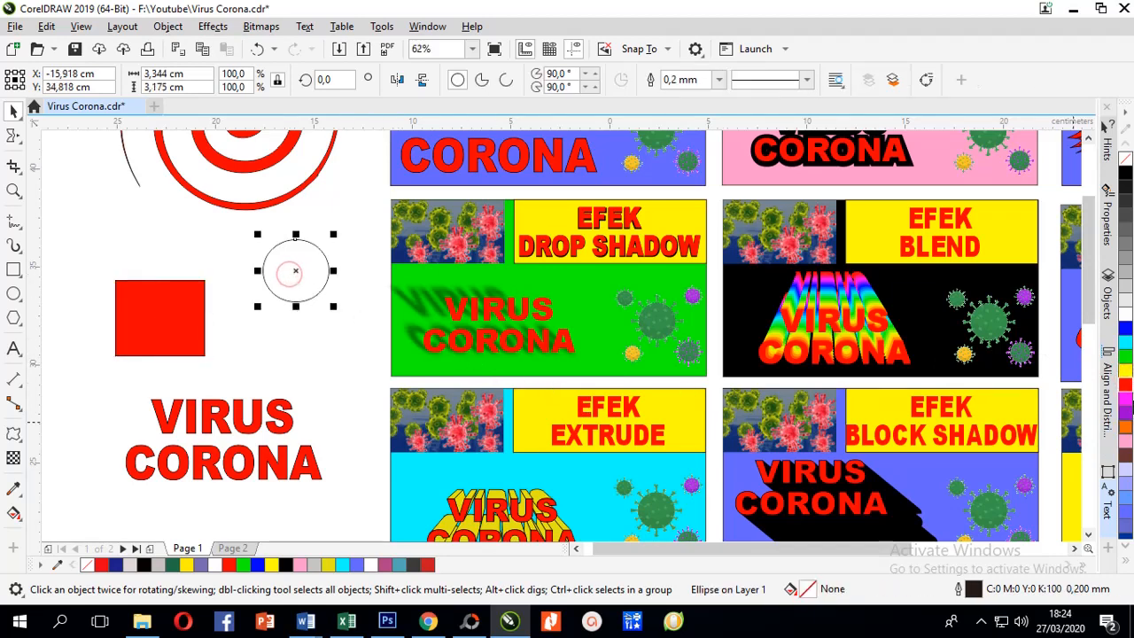
{"action": "left_click", "coordinate": [1125, 357]}
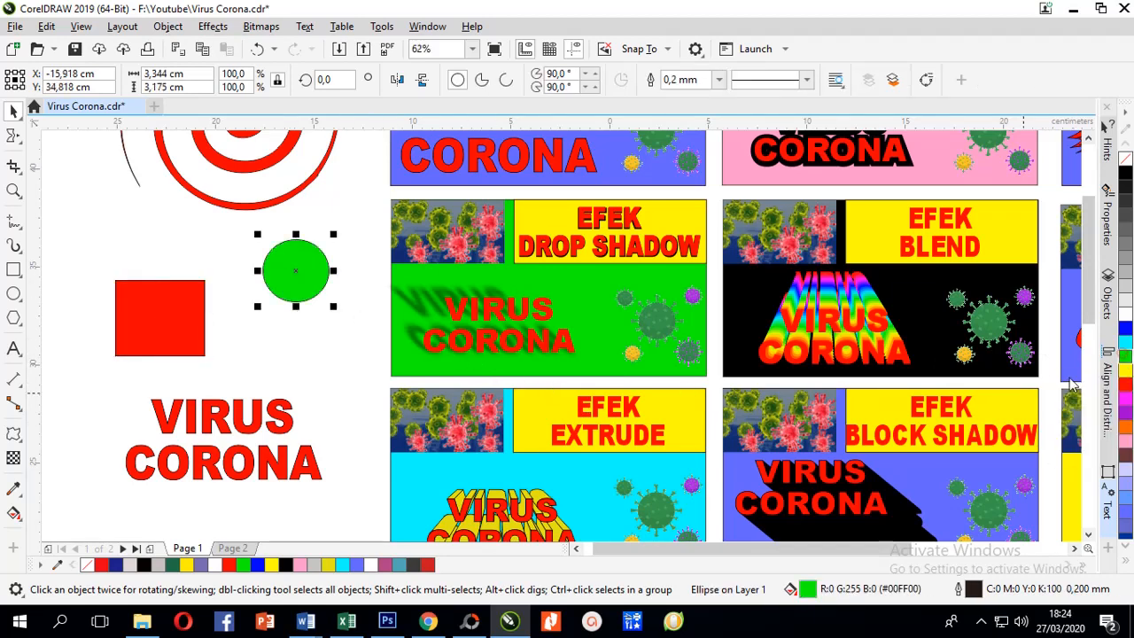
Step: Blend the red rectangle into the green circle with the Blend tool, and deselect the blend
{"action": "left_click", "coordinate": [96, 245]}
{"action": "left_click", "coordinate": [111, 282]}
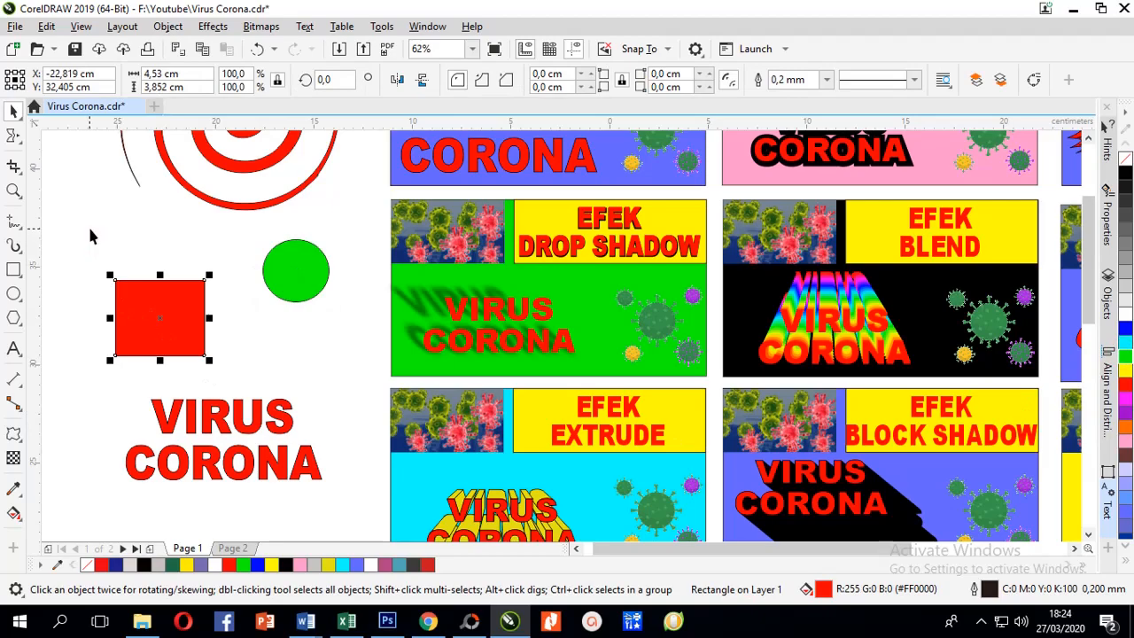
{"action": "left_click", "coordinate": [15, 434]}
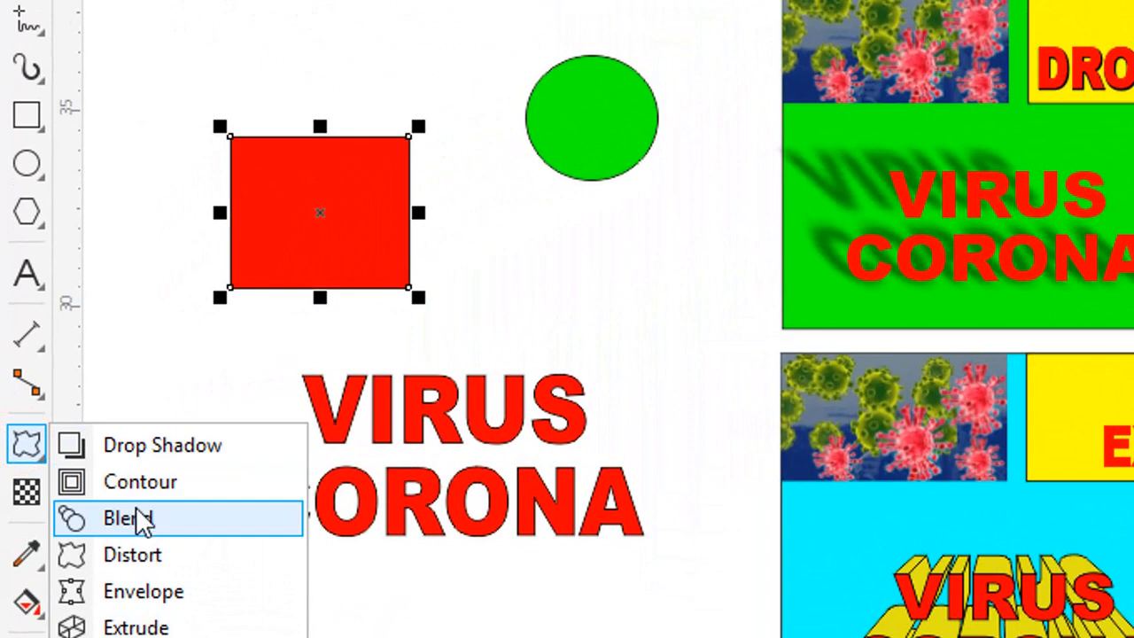
{"action": "left_click", "coordinate": [117, 509]}
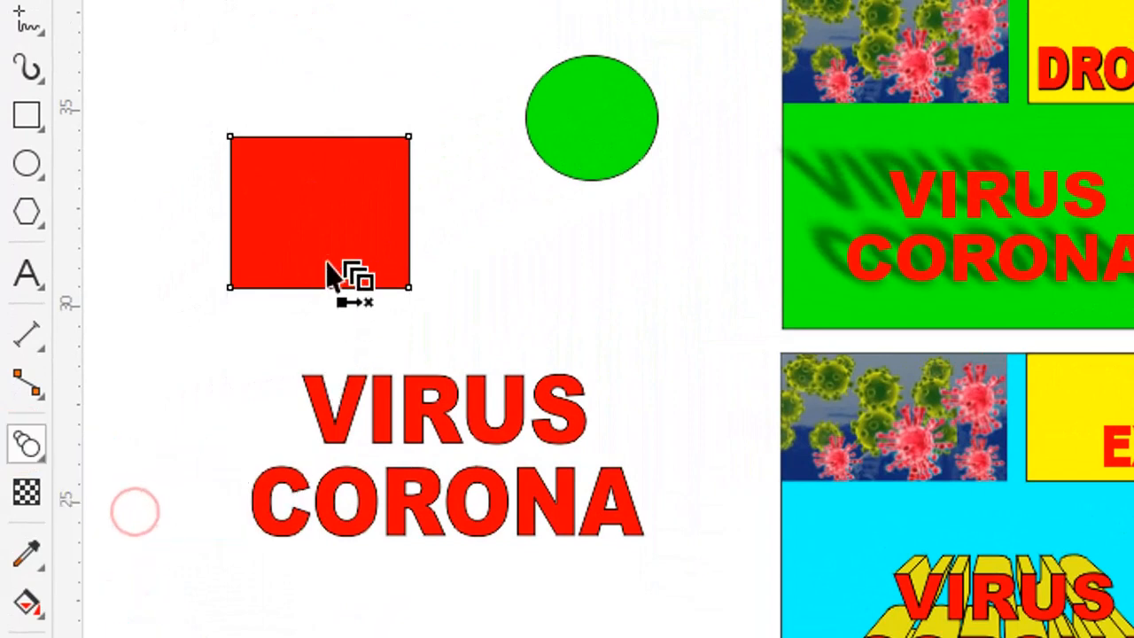
{"action": "left_click_drag", "start_coordinate": [327, 209], "coordinate": [556, 125]}
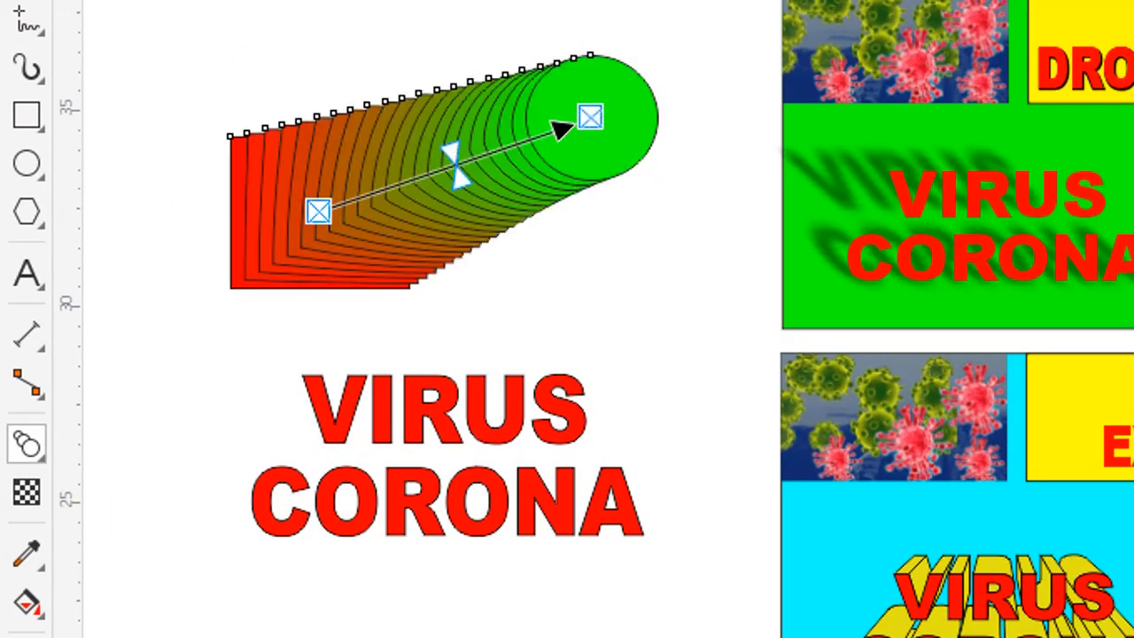
{"action": "key", "text": "space"}
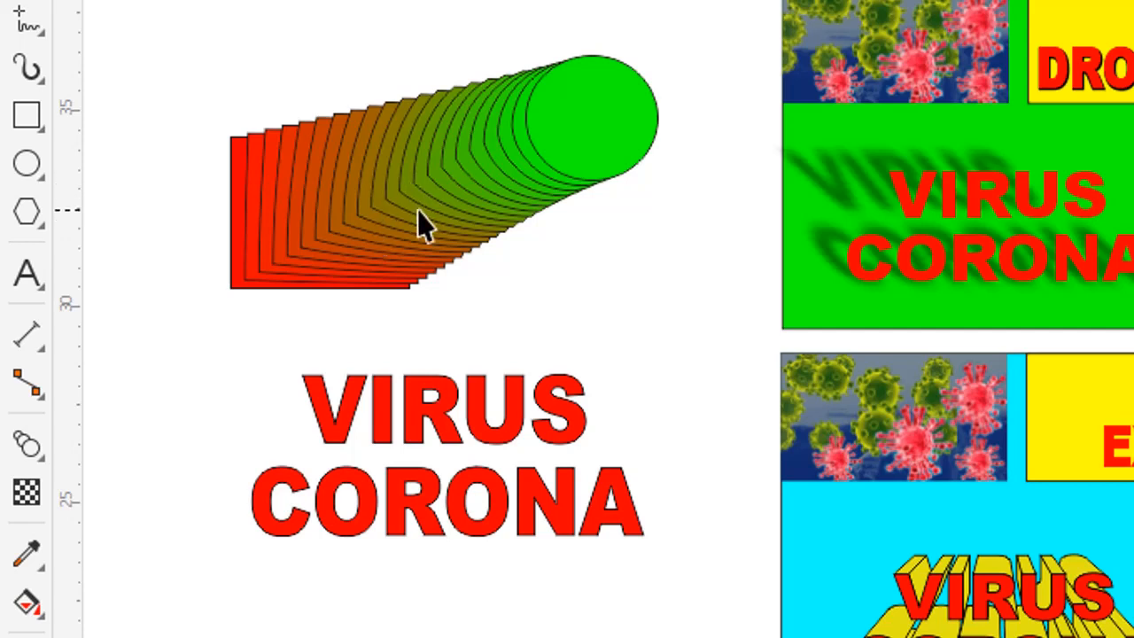
Step: Send the blend's green circle to the back so the red rectangle lies in front, and select the rectangle
{"action": "left_click", "coordinate": [592, 116]}
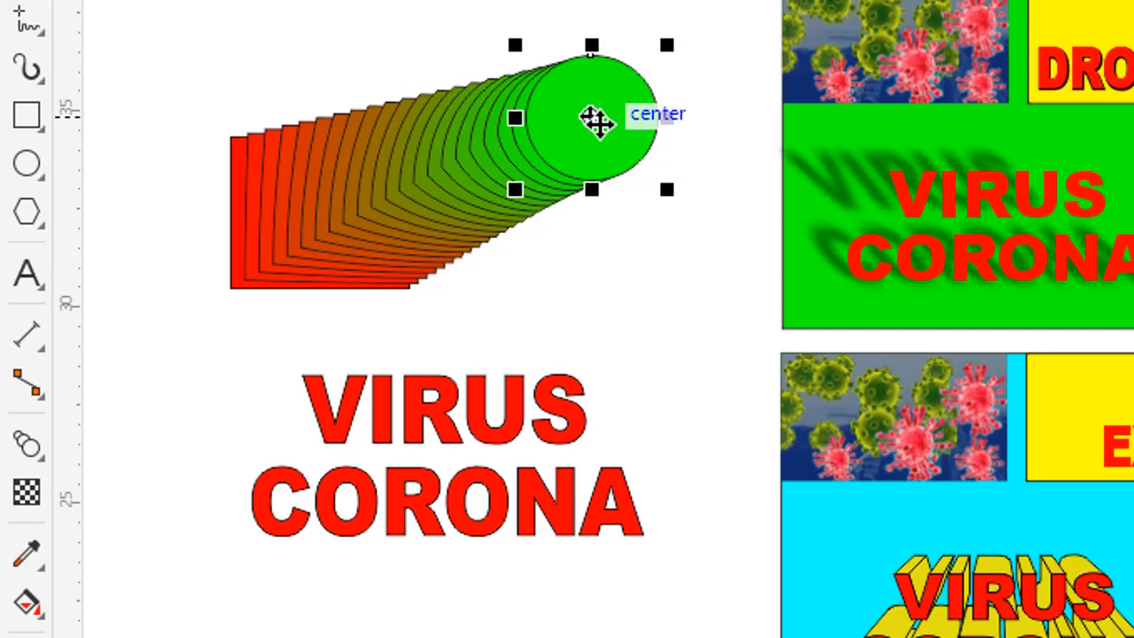
{"action": "key", "text": "shift+Page_Down"}
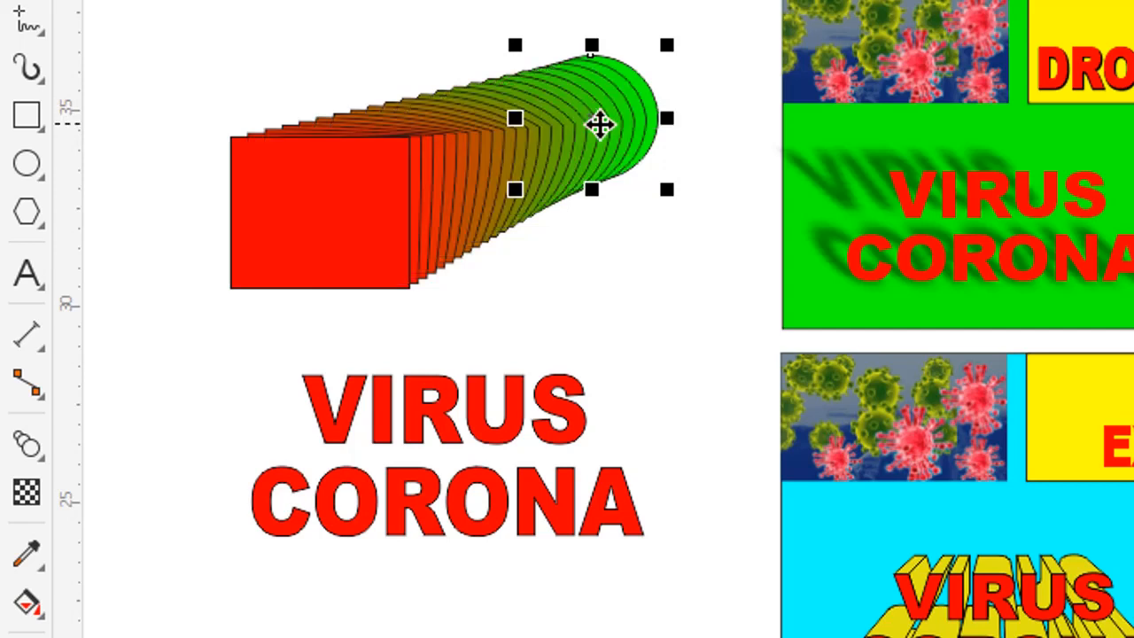
{"action": "left_click", "coordinate": [264, 25]}
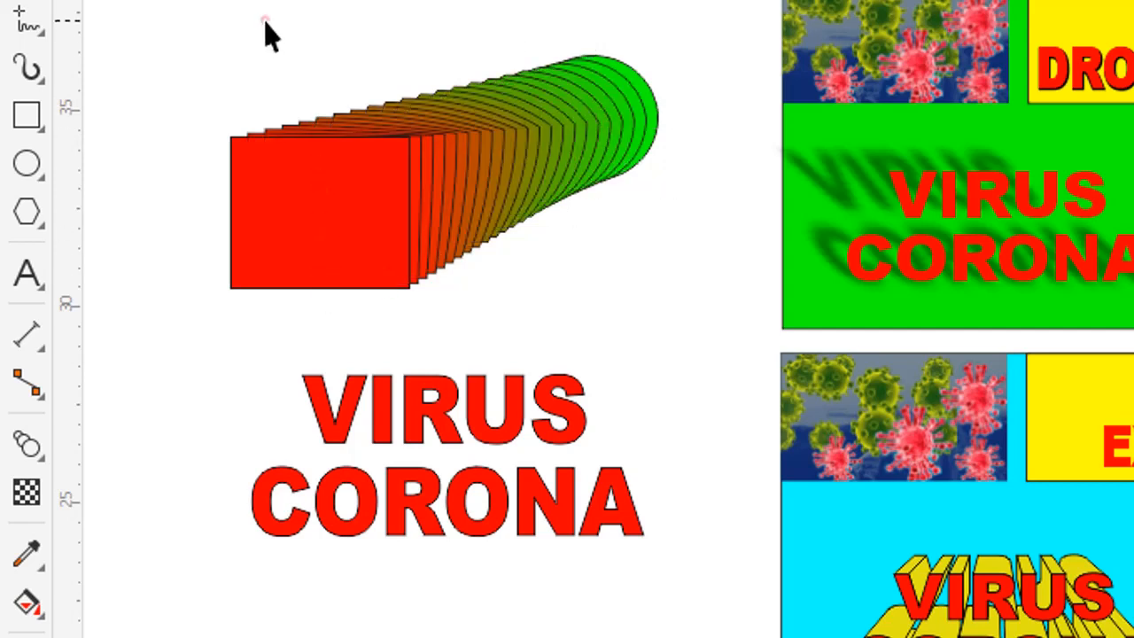
{"action": "left_click", "coordinate": [337, 223]}
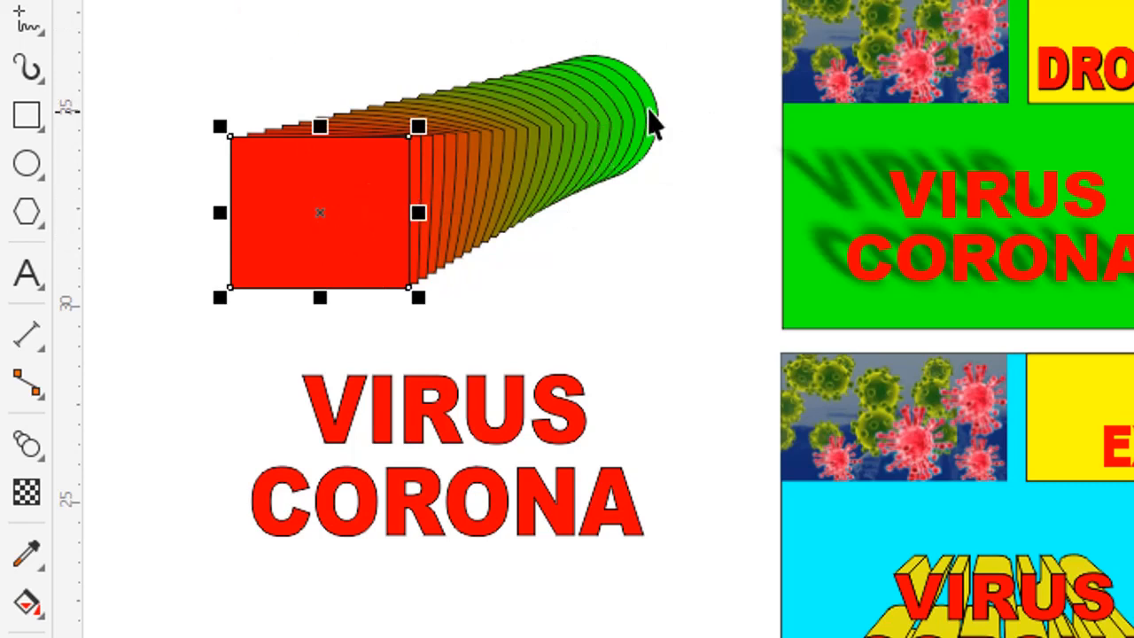
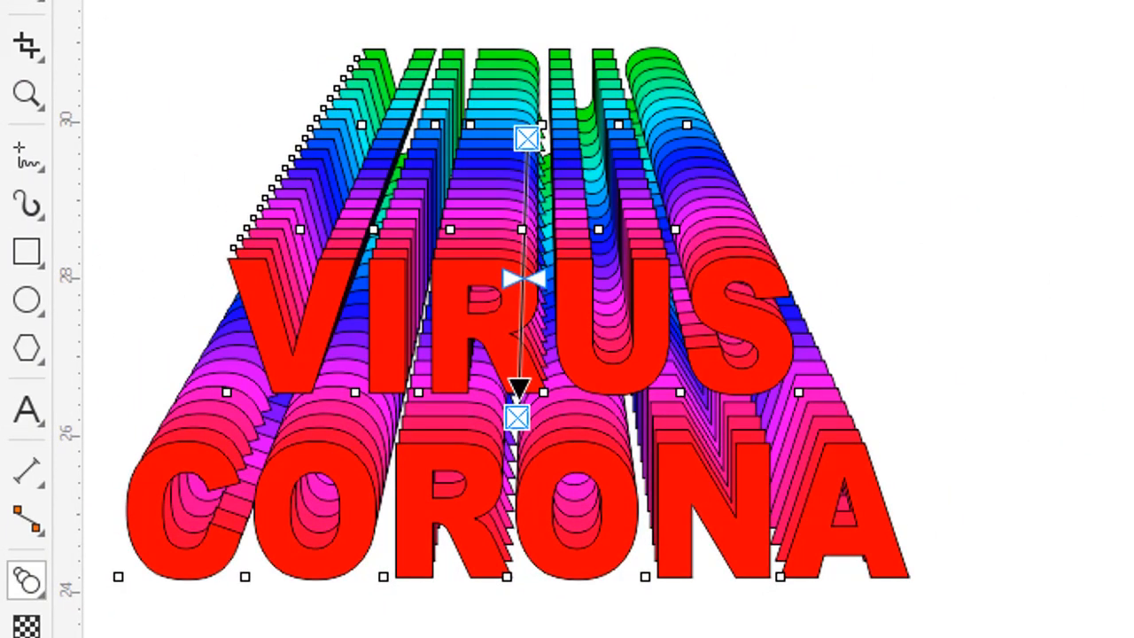
Step: Fill the front VIRUS CORONA text of the rainbow blend black, and select that text again
{"action": "left_click", "coordinate": [27, 0]}
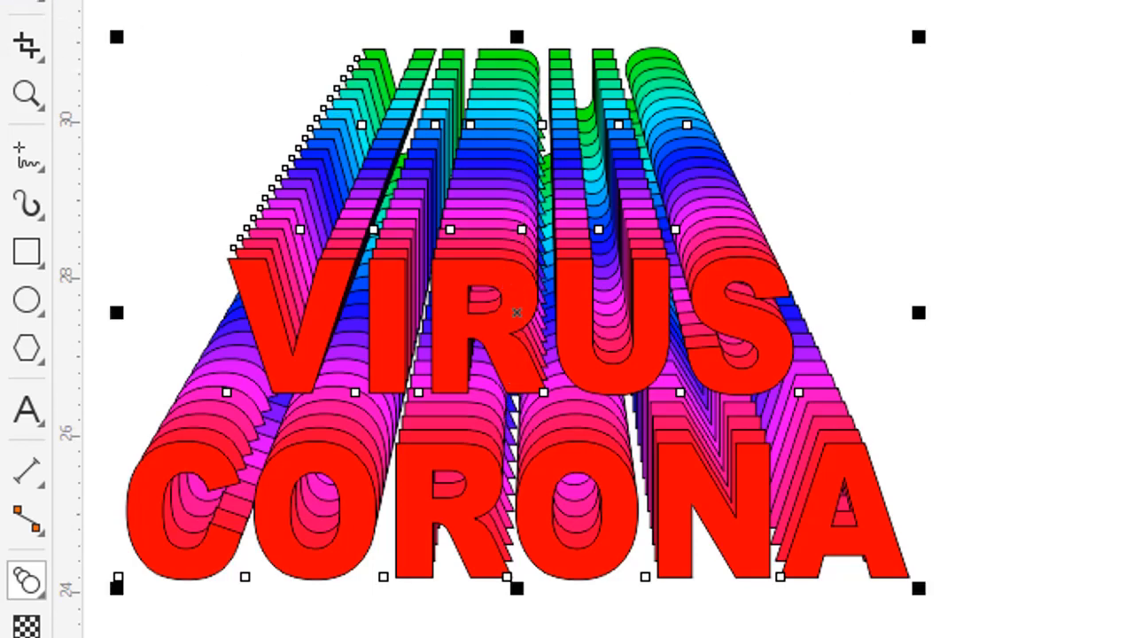
{"action": "left_click", "coordinate": [125, 0]}
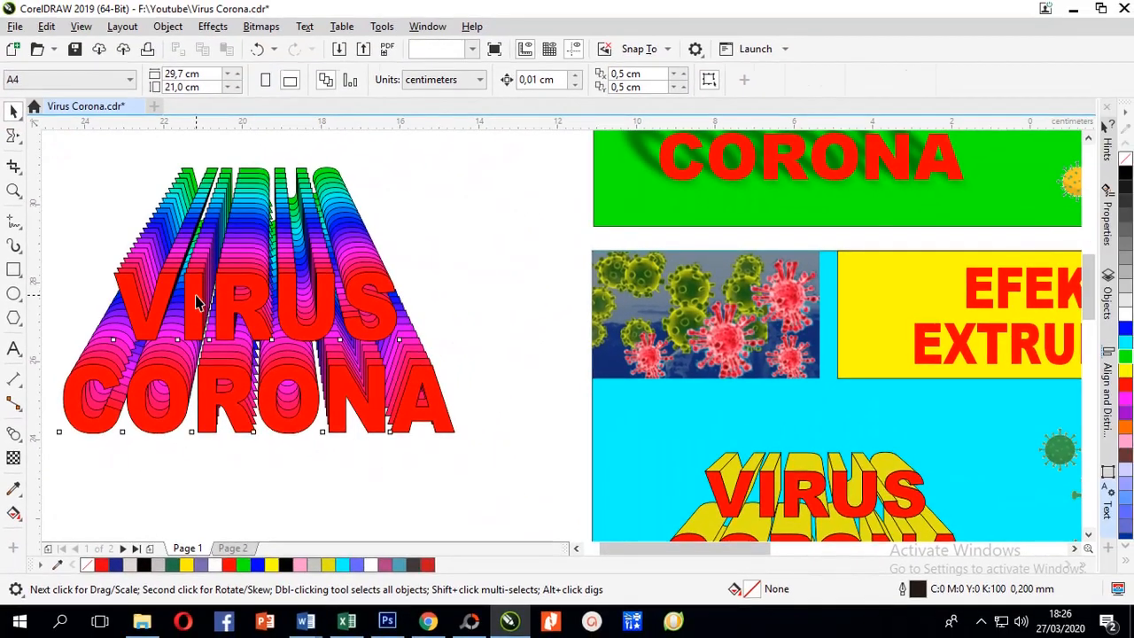
{"action": "left_click", "coordinate": [410, 286]}
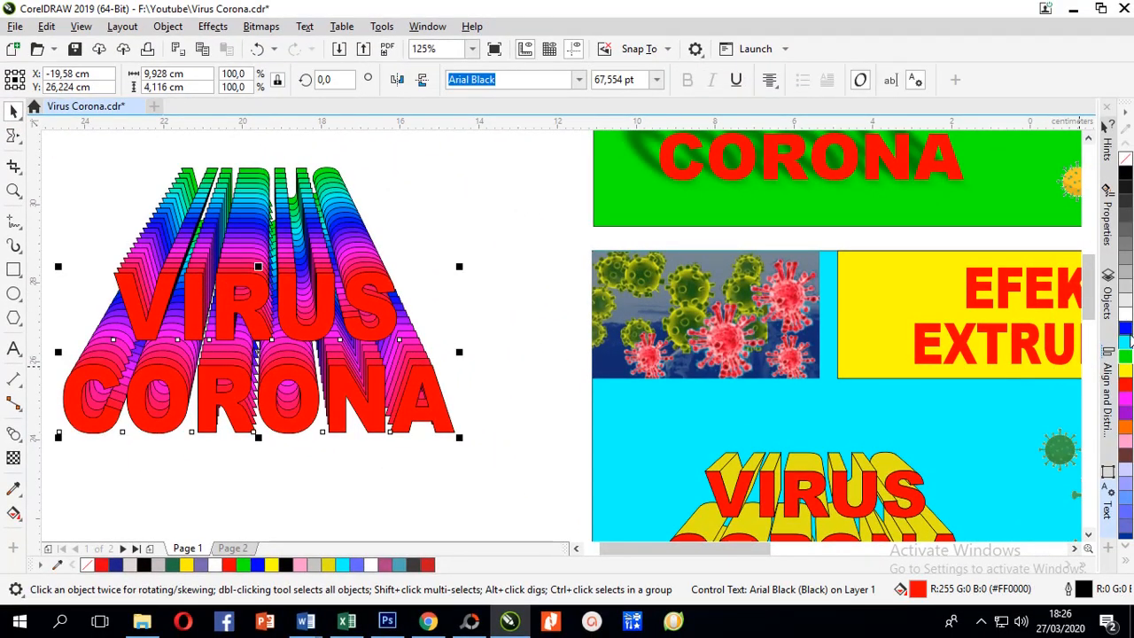
{"action": "left_click", "coordinate": [1125, 173]}
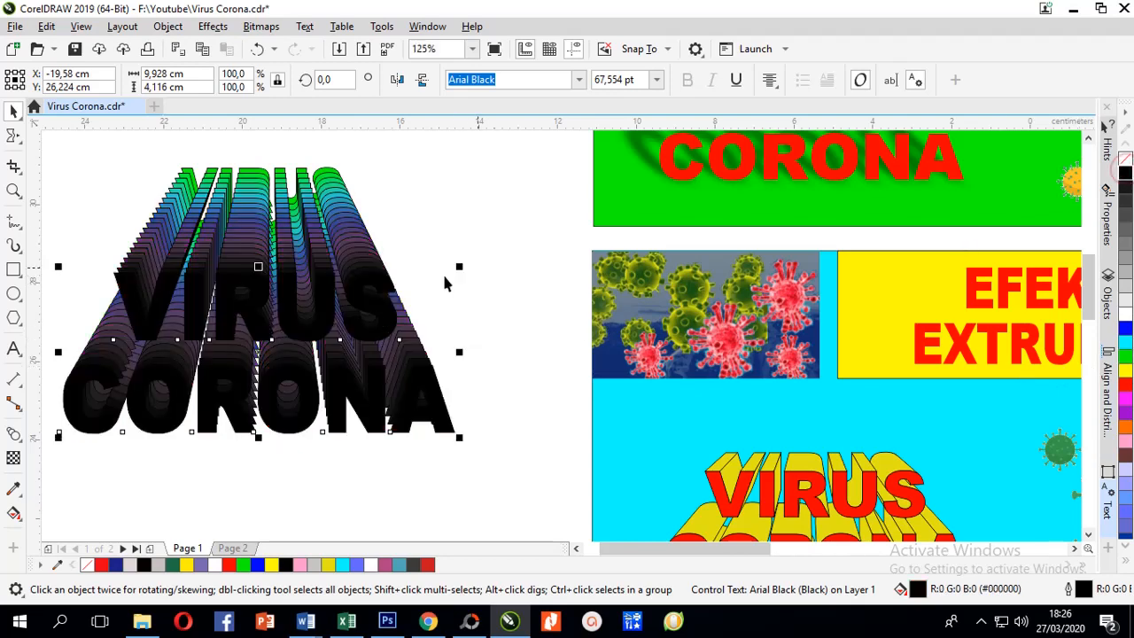
{"action": "left_click", "coordinate": [514, 192]}
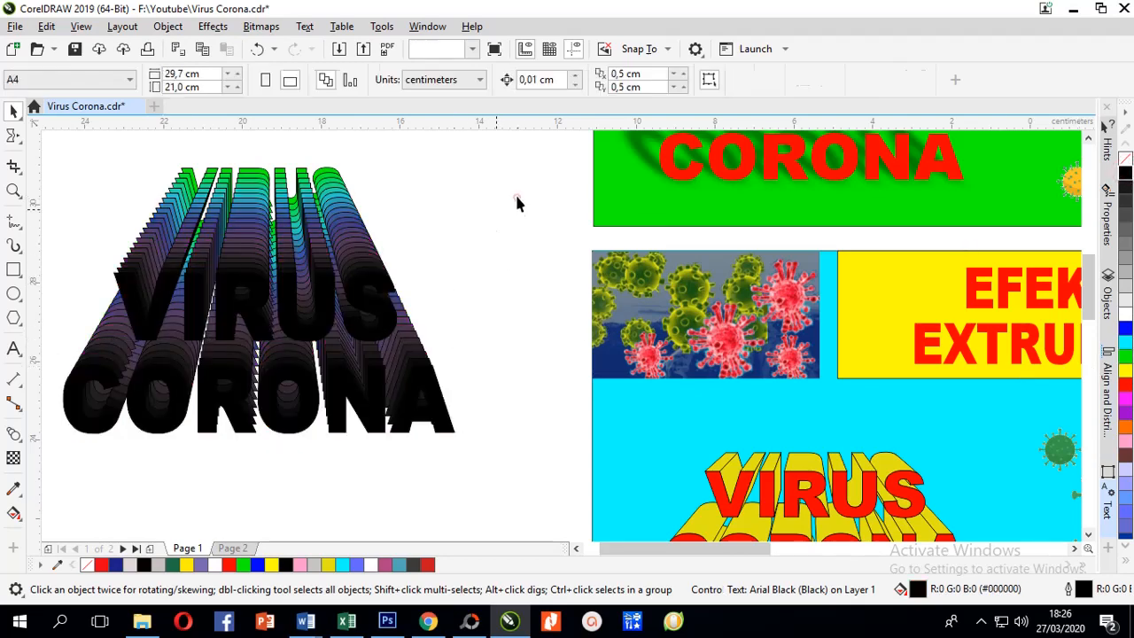
{"action": "left_click", "coordinate": [237, 317]}
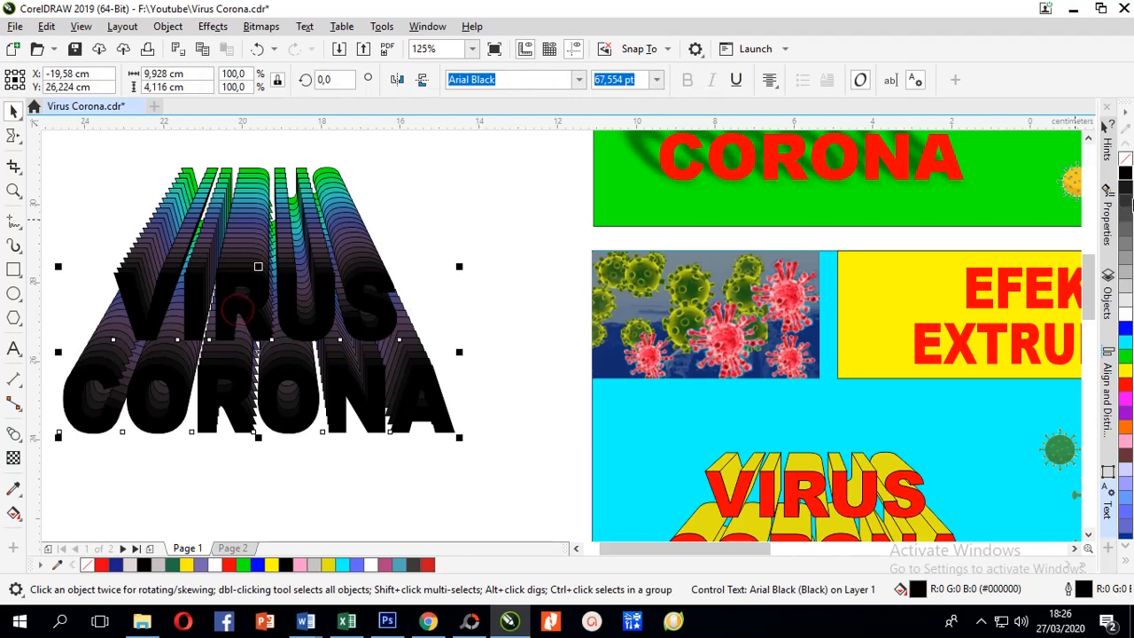
Step: Give the front black VIRUS CORONA text of the blend a white outline, and deselect it
{"action": "right_click", "coordinate": [1125, 317]}
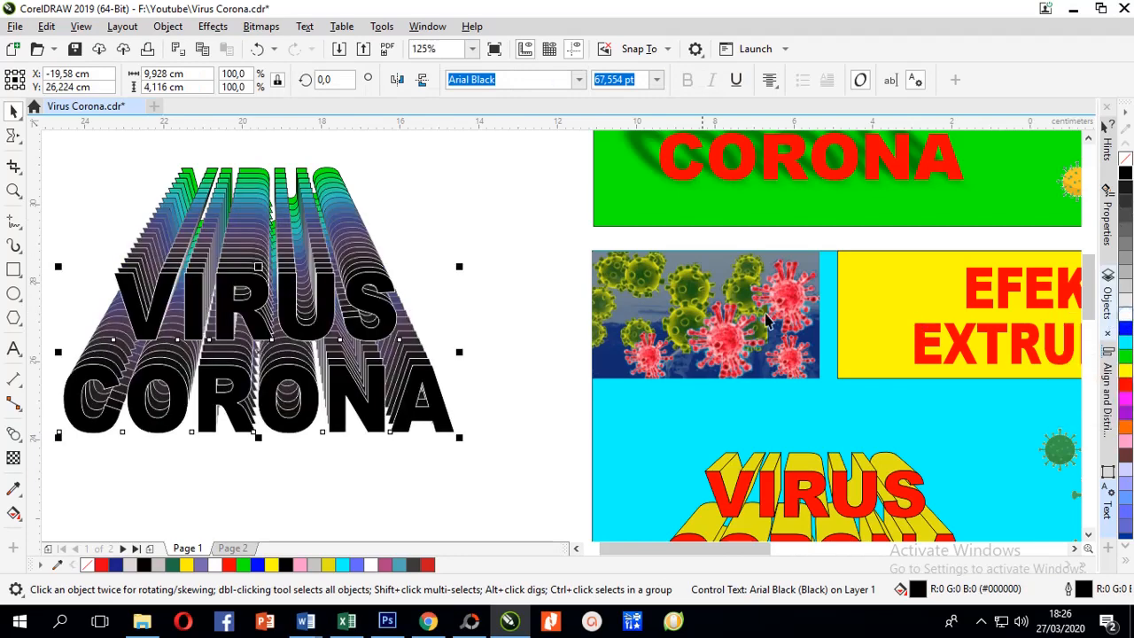
{"action": "left_click", "coordinate": [77, 146]}
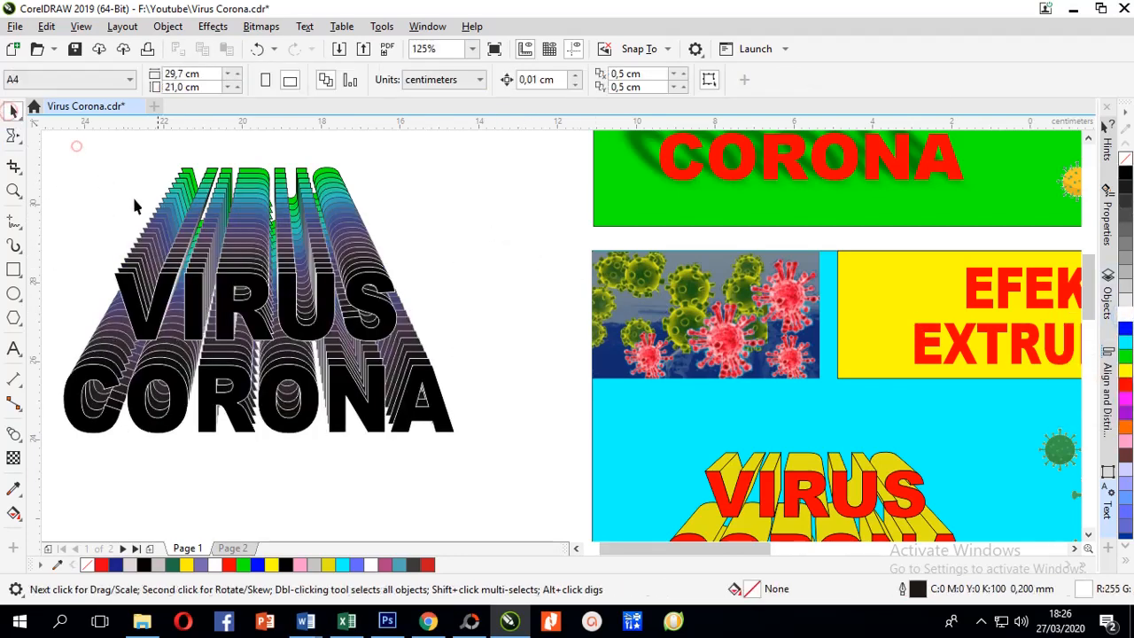
{"action": "scroll", "coordinate": [237, 323], "scroll_direction": "down", "scroll_amount": 2}
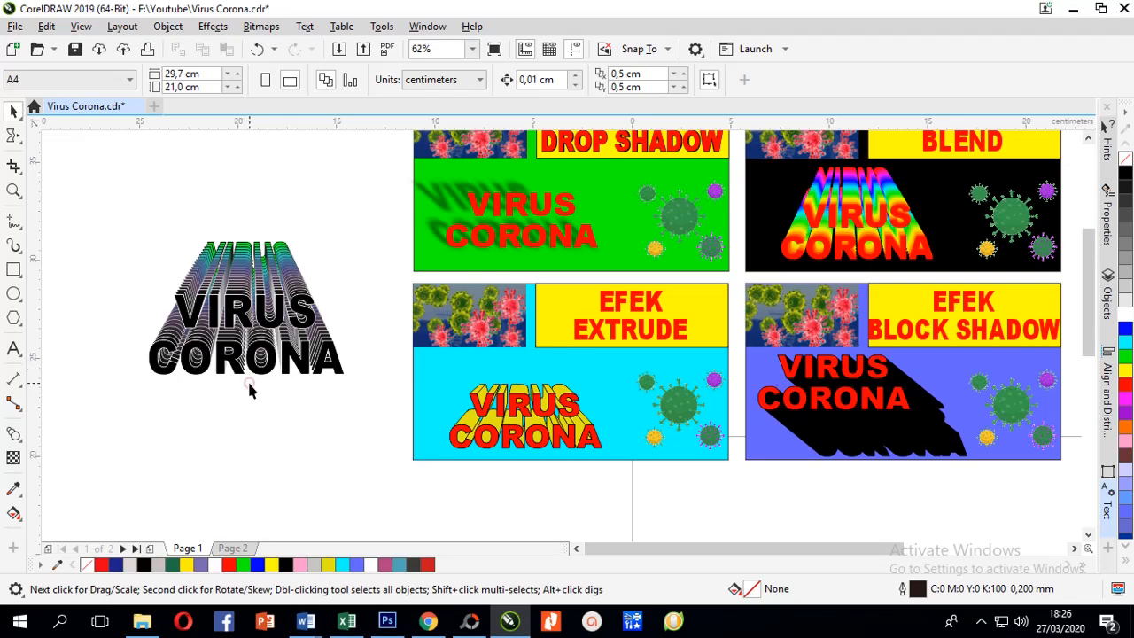
{"action": "scroll", "coordinate": [265, 381], "scroll_direction": "down", "scroll_amount": 1}
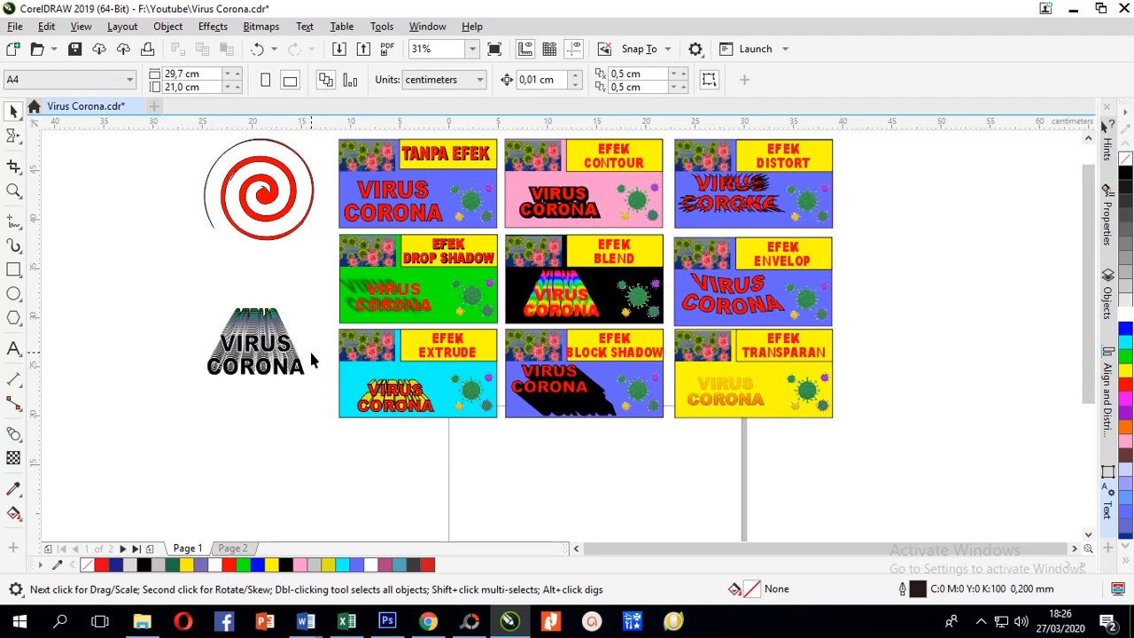
{"action": "left_click", "coordinate": [264, 352]}
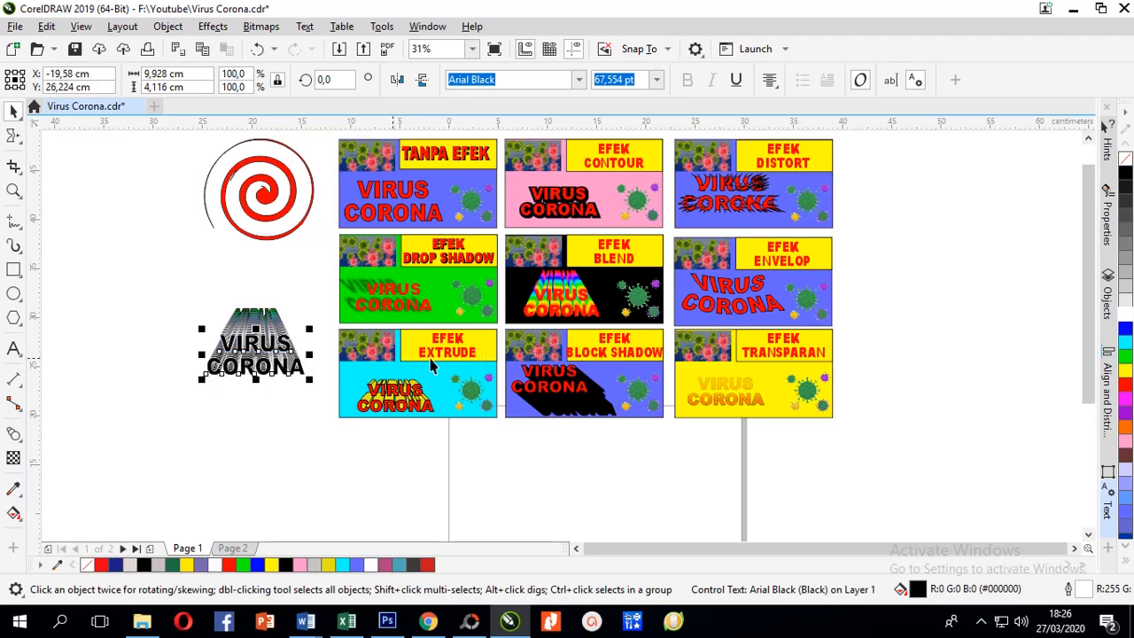
{"action": "left_click", "coordinate": [173, 281]}
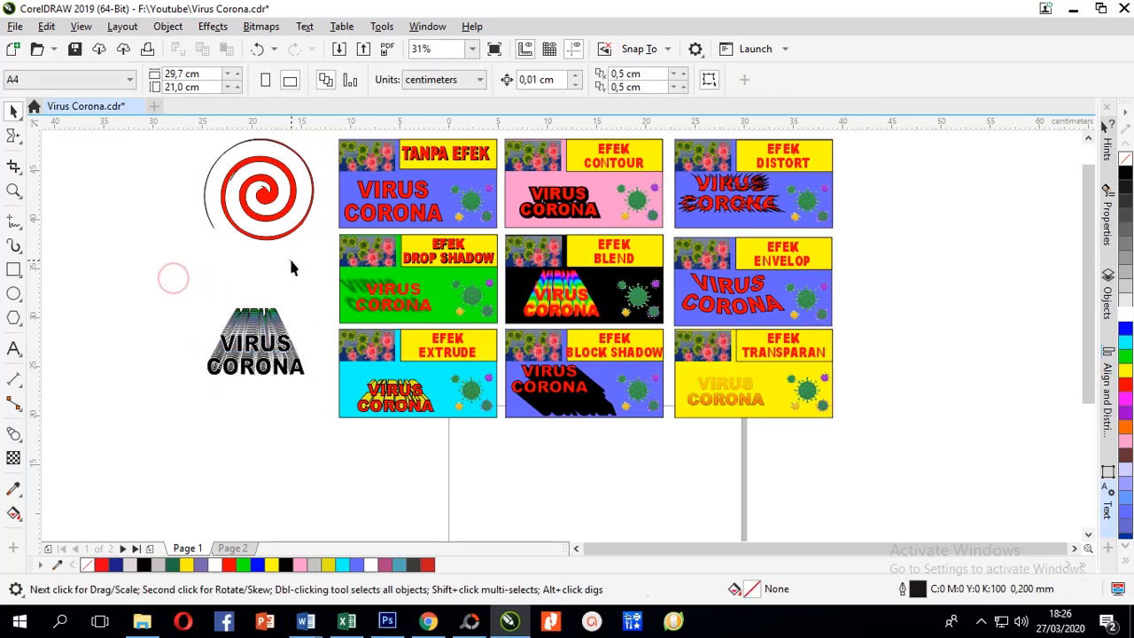
Step: Clear the blend between the front black and the small green VIRUS CORONA texts
{"action": "scroll", "coordinate": [301, 377], "scroll_direction": "up", "scroll_amount": 2}
{"action": "left_click", "coordinate": [206, 347]}
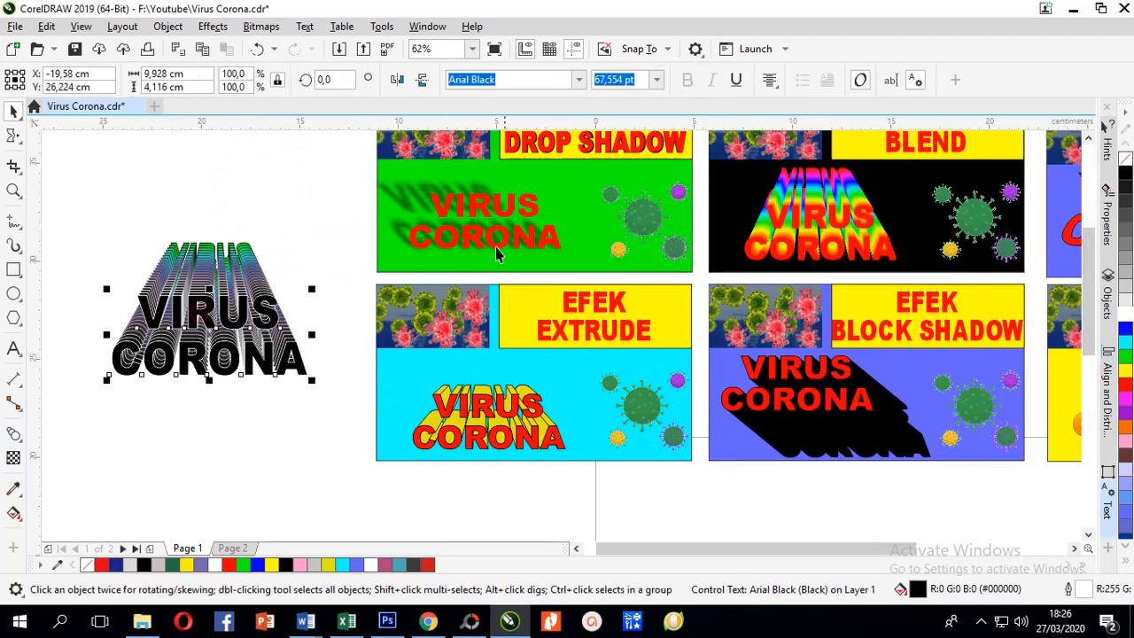
{"action": "left_click", "coordinate": [14, 434]}
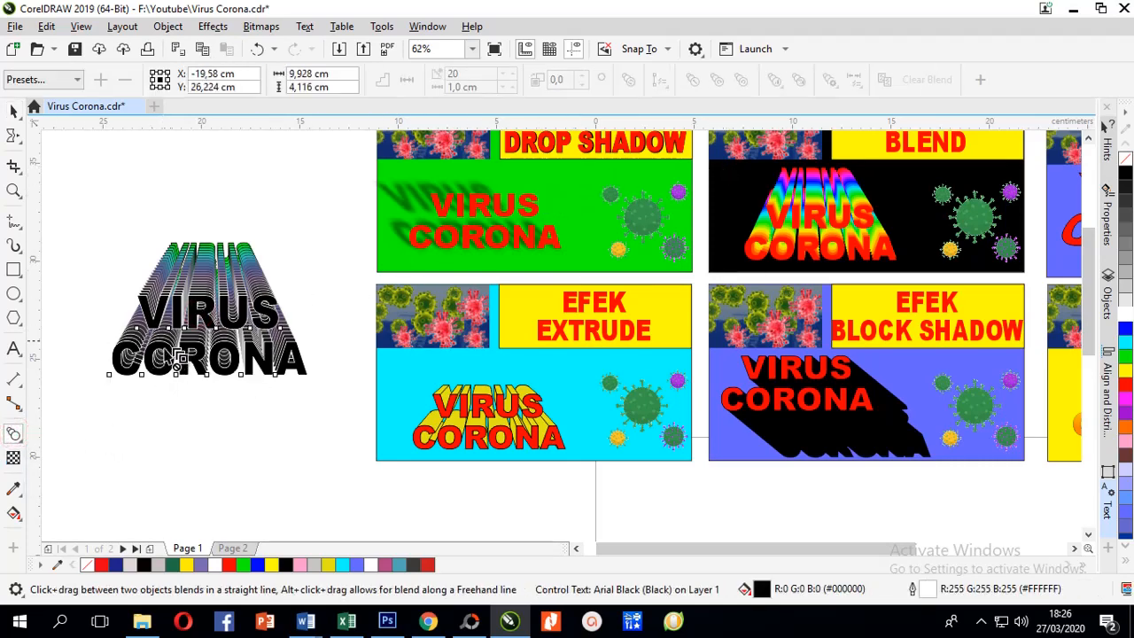
{"action": "left_click", "coordinate": [15, 433]}
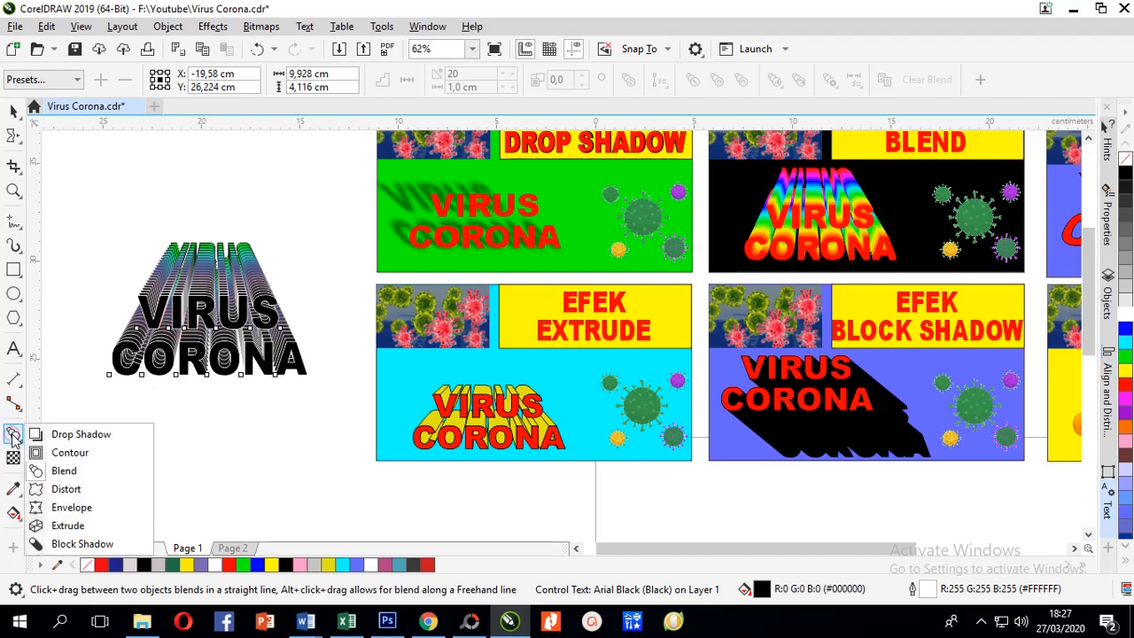
{"action": "left_click", "coordinate": [59, 471]}
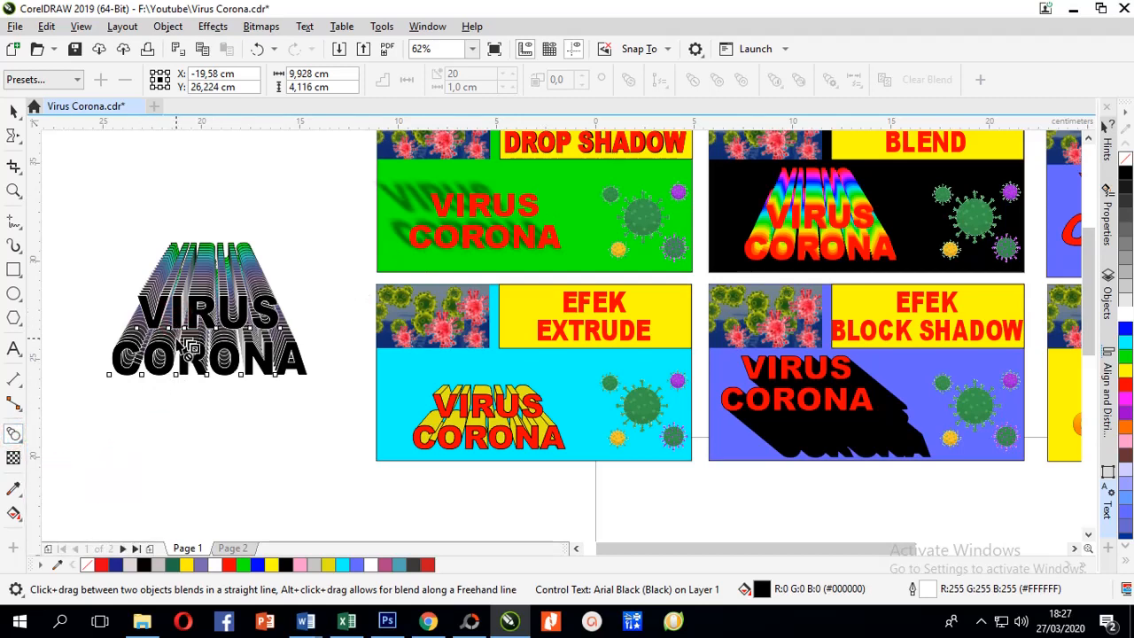
{"action": "left_click_drag", "start_coordinate": [191, 365], "coordinate": [204, 297]}
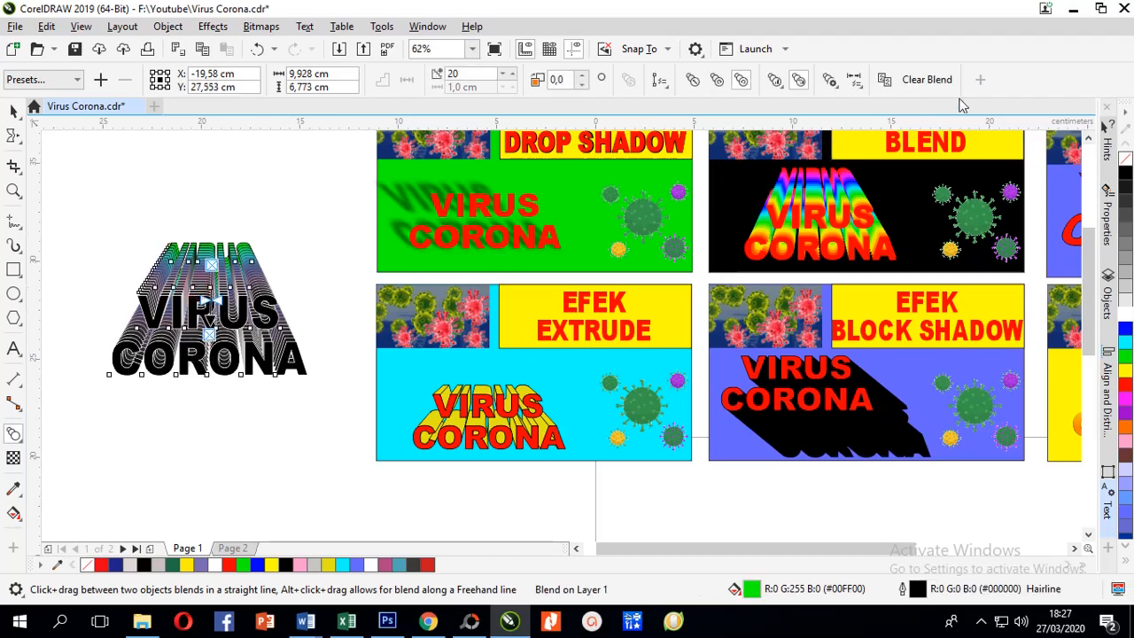
{"action": "left_click", "coordinate": [922, 81]}
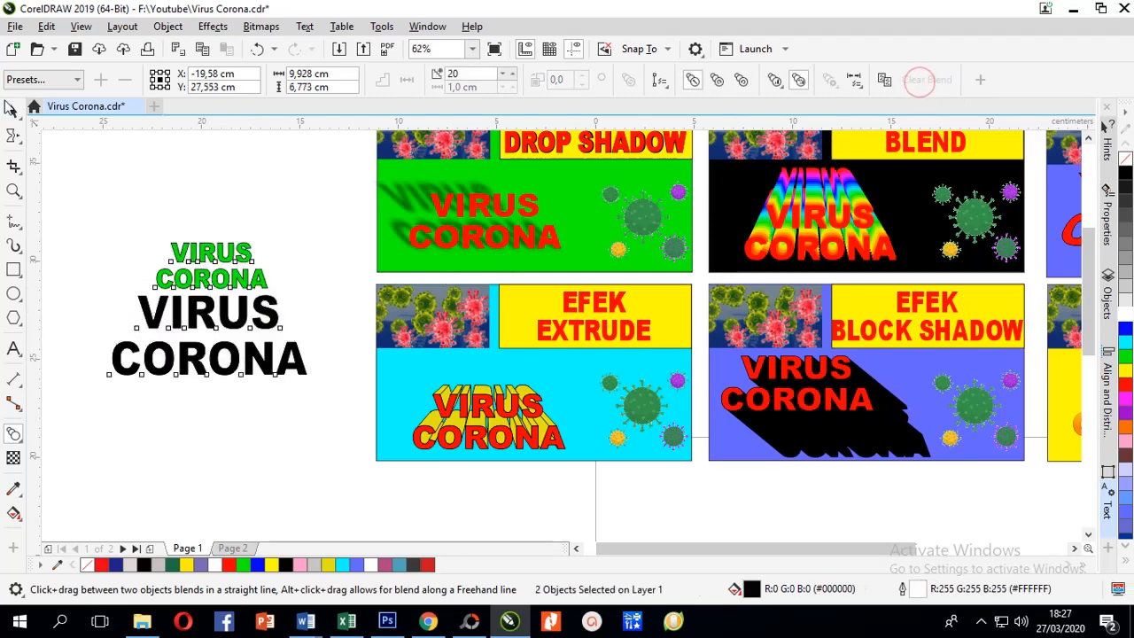
Step: Delete the small green VIRUS CORONA text above the black one
{"action": "left_click", "coordinate": [14, 134]}
{"action": "key", "text": "space"}
{"action": "left_click", "coordinate": [197, 259]}
{"action": "left_click", "coordinate": [197, 258]}
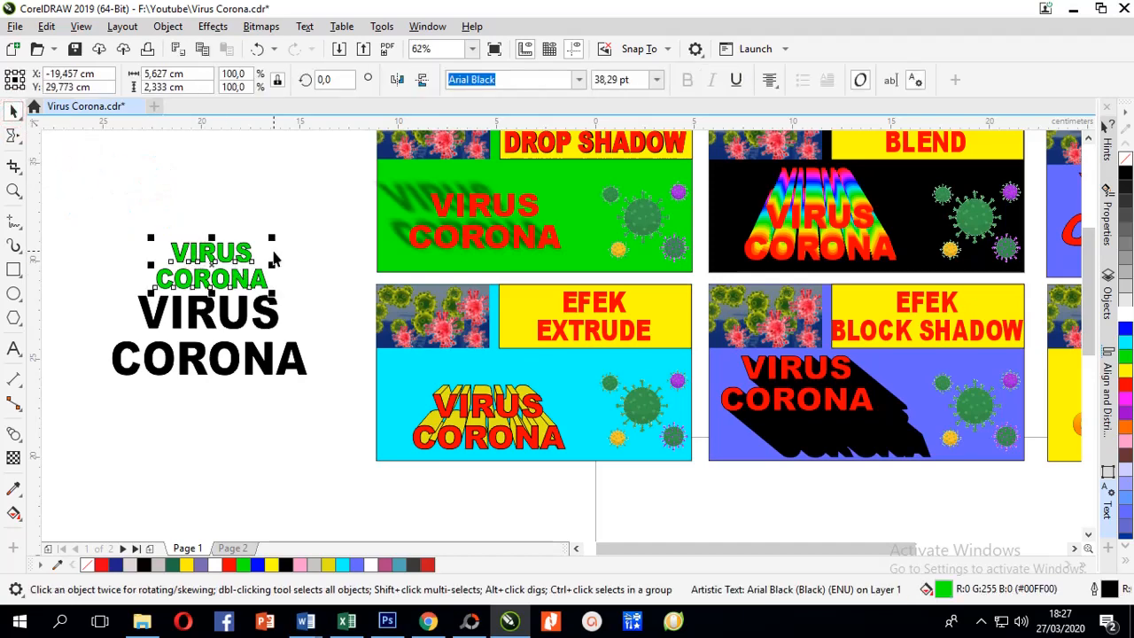
{"action": "key", "text": "Delete"}
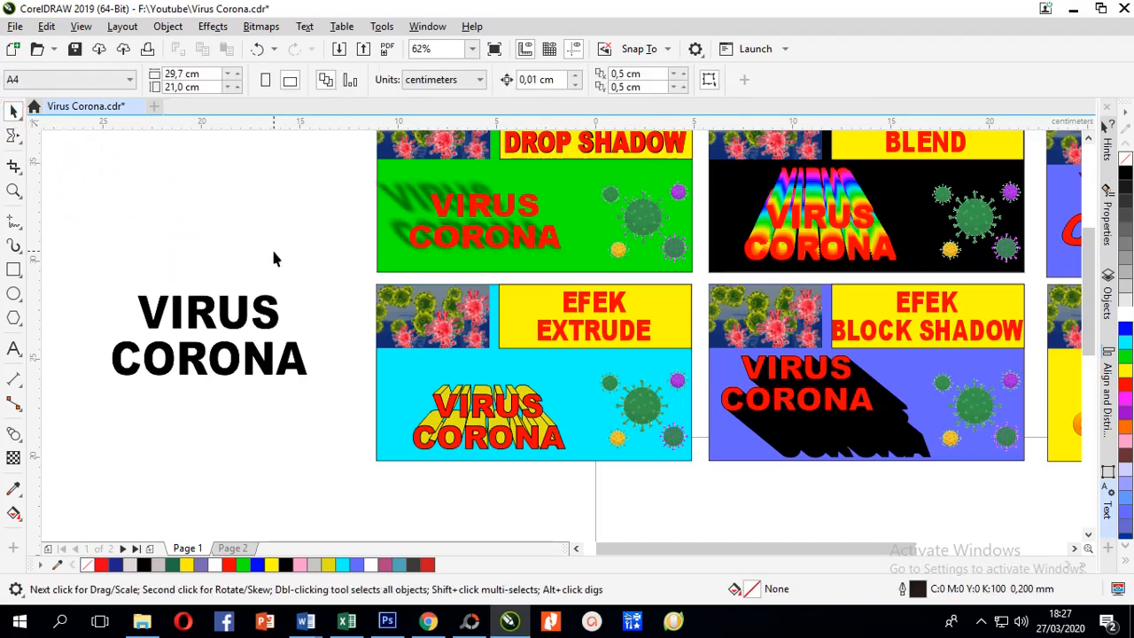
Step: Fill the remaining black VIRUS CORONA text red, and deselect it
{"action": "left_click", "coordinate": [229, 328]}
{"action": "left_click", "coordinate": [1125, 387]}
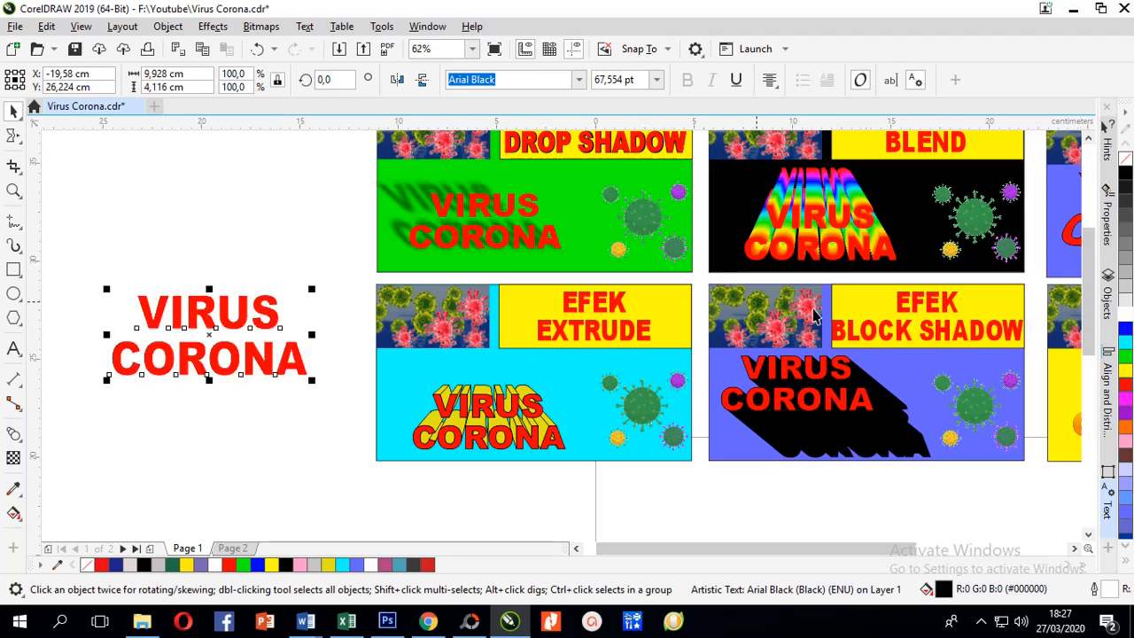
{"action": "left_click", "coordinate": [251, 211]}
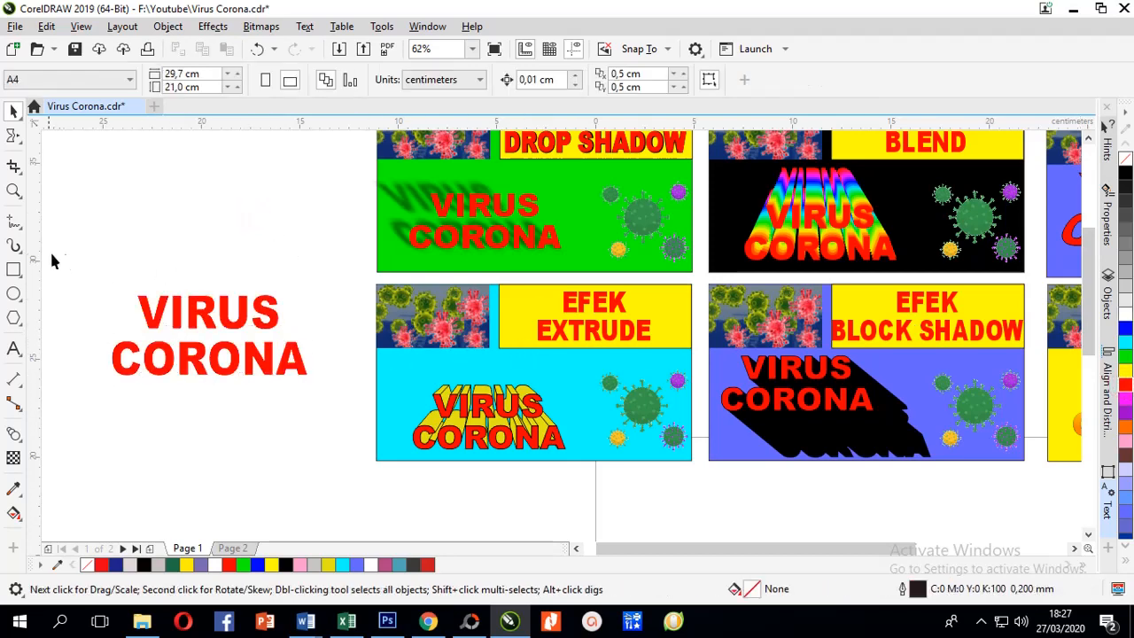
Step: Draw a rectangle about 3.4 by 2.9 cm above the red VIRUS CORONA text, and deselect it
{"action": "left_click", "coordinate": [14, 269]}
{"action": "left_click_drag", "start_coordinate": [109, 175], "coordinate": [178, 233]}
{"action": "left_click", "coordinate": [13, 111]}
{"action": "left_click", "coordinate": [163, 205]}
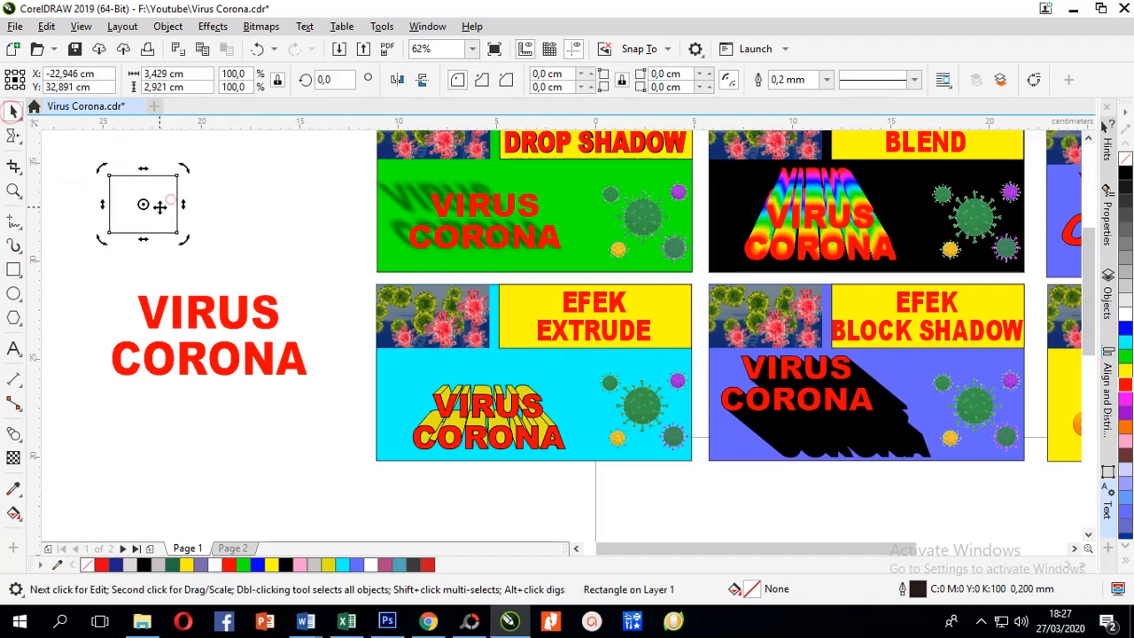
{"action": "left_click", "coordinate": [308, 230]}
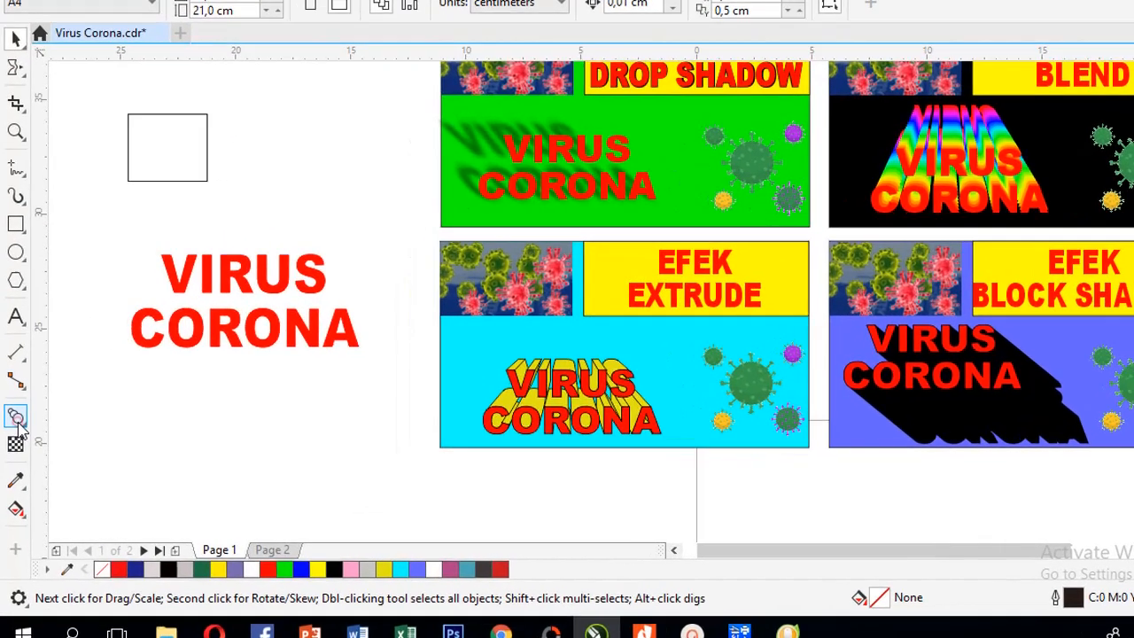
Step: Fill the new rectangle yellow and bend its two upper corners inward with the Envelope tool
{"action": "left_click", "coordinate": [16, 440]}
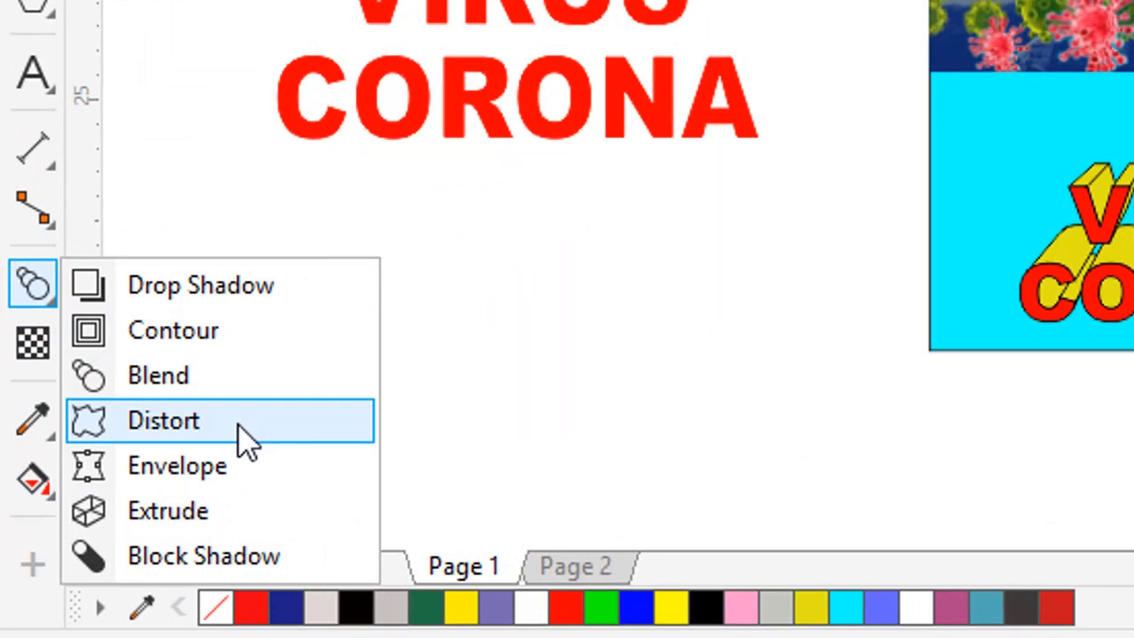
{"action": "left_click", "coordinate": [246, 434]}
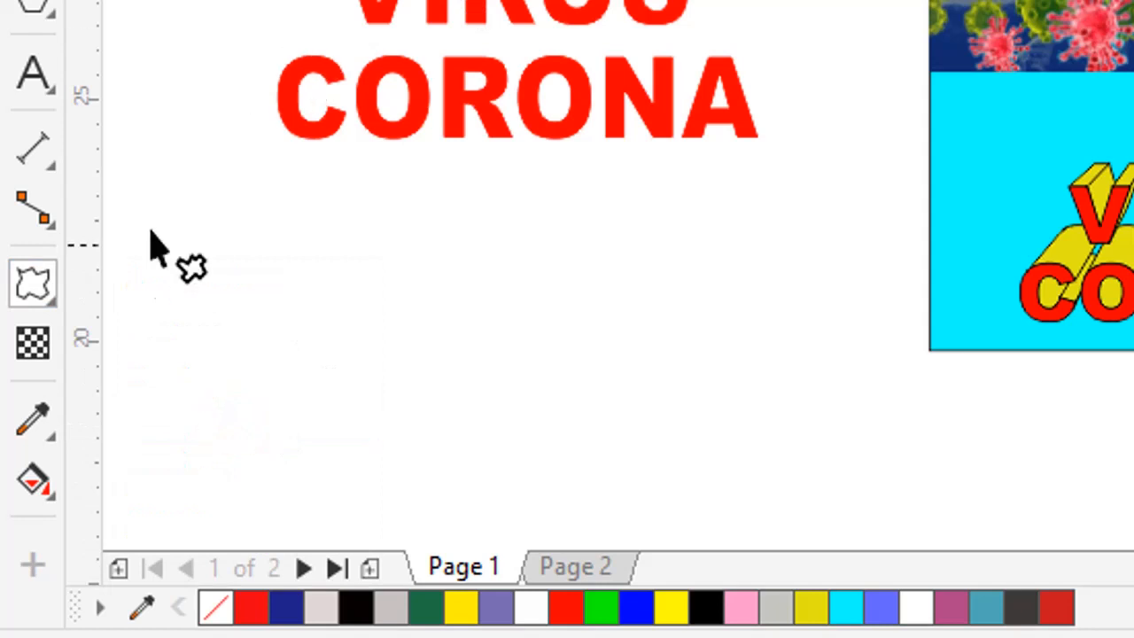
{"action": "left_click", "coordinate": [40, 284]}
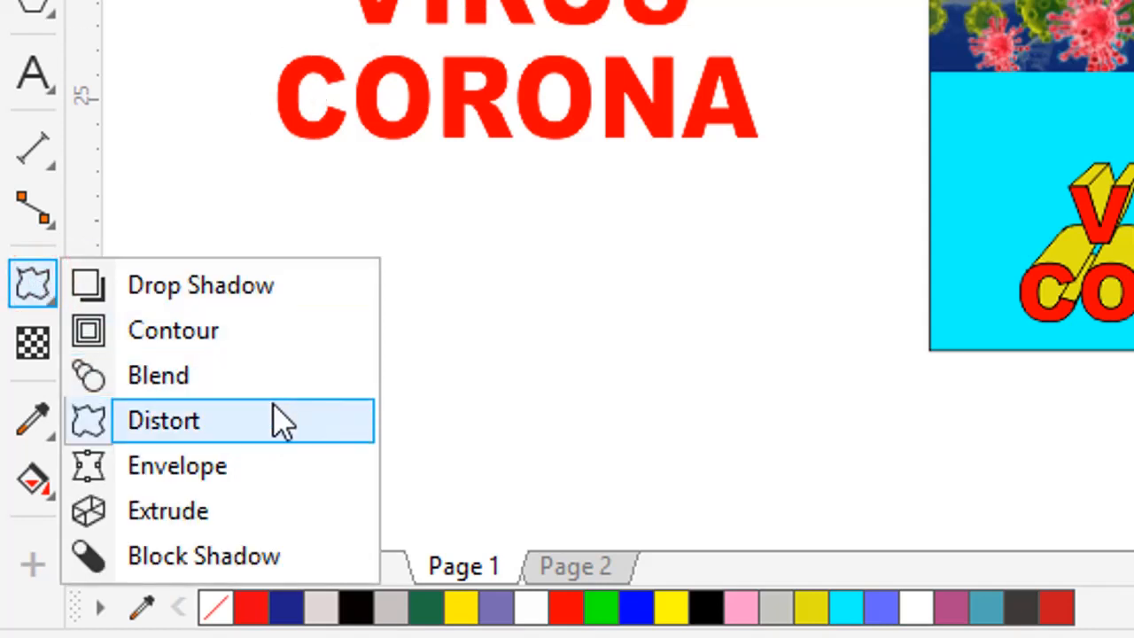
{"action": "left_click", "coordinate": [228, 467]}
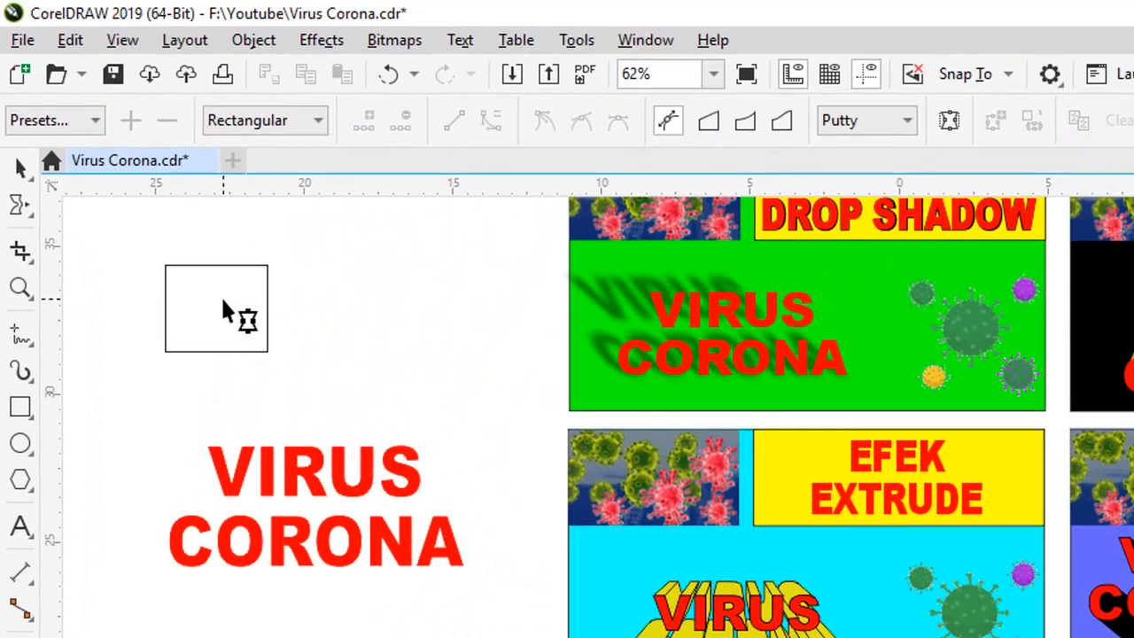
{"action": "left_click", "coordinate": [221, 301]}
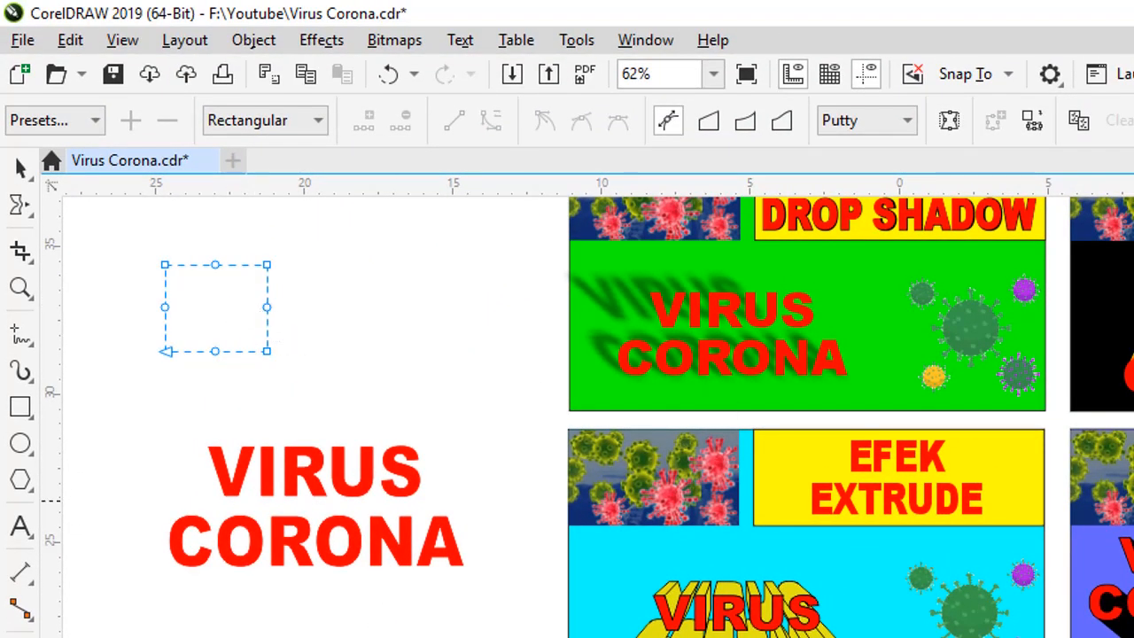
{"action": "left_click", "coordinate": [1133, 528]}
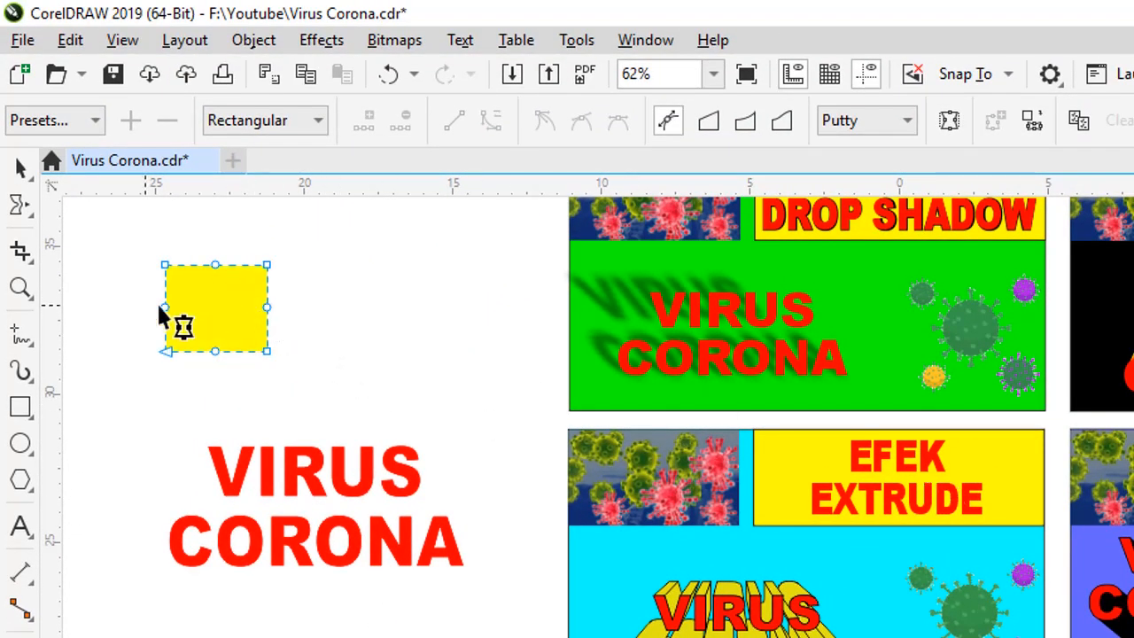
{"action": "left_click_drag", "start_coordinate": [162, 263], "coordinate": [187, 288]}
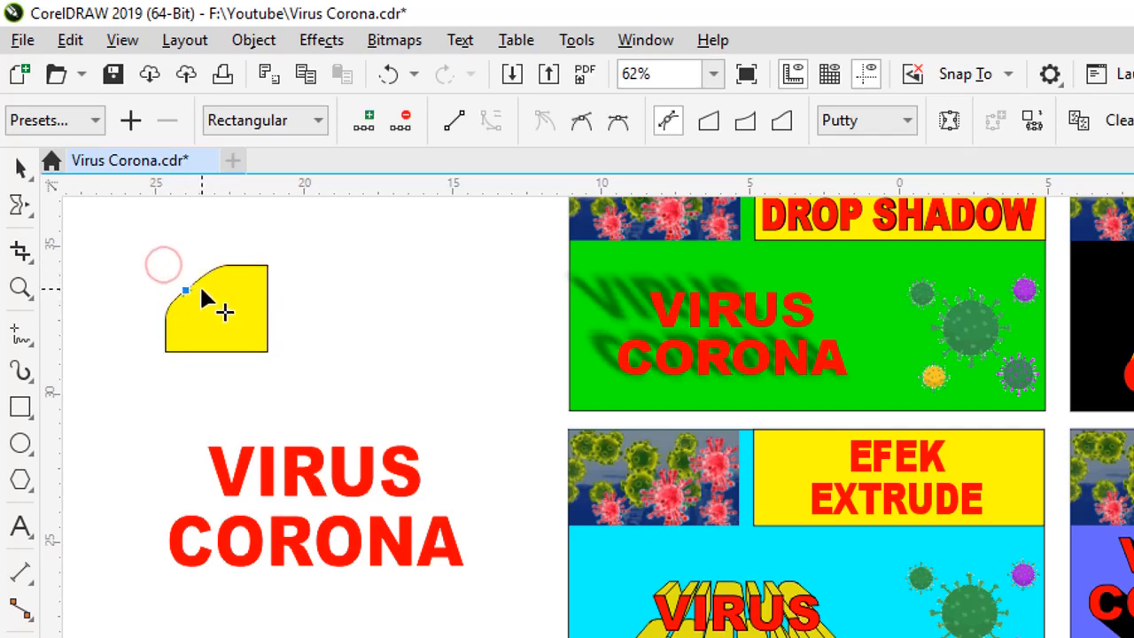
{"action": "left_click_drag", "start_coordinate": [268, 266], "coordinate": [248, 304]}
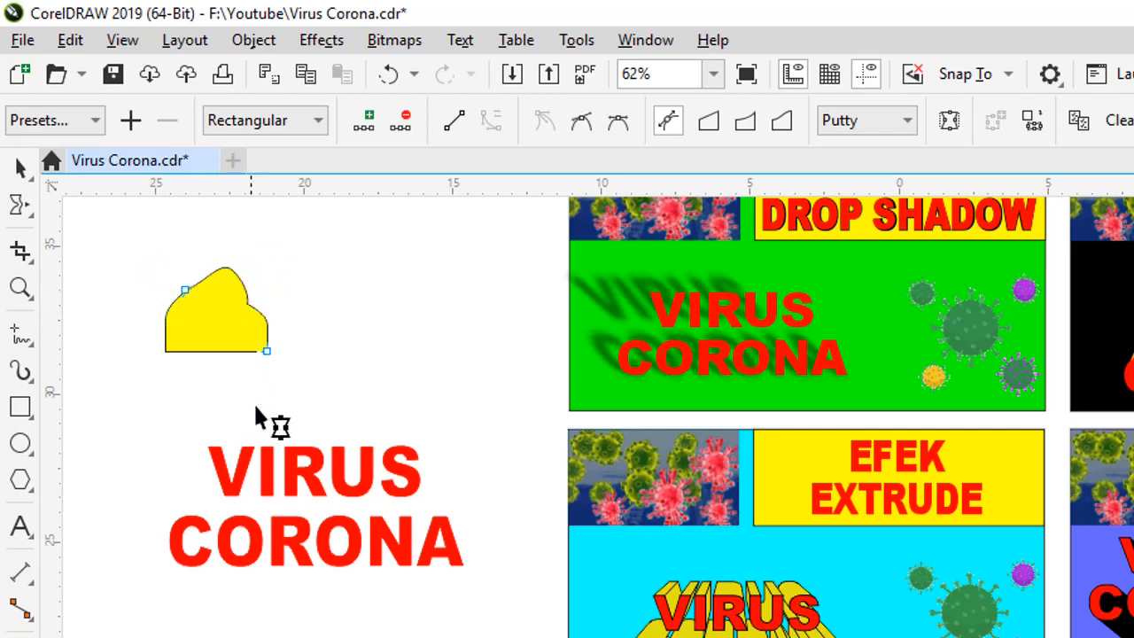
Step: Envelope the red VIRUS CORONA text, moving its upper-left corner up, lower-right corner down and upper-right corner inward, and reselect the text
{"action": "left_click", "coordinate": [303, 532]}
{"action": "scroll", "coordinate": [304, 567], "scroll_direction": "up", "scroll_amount": 2}
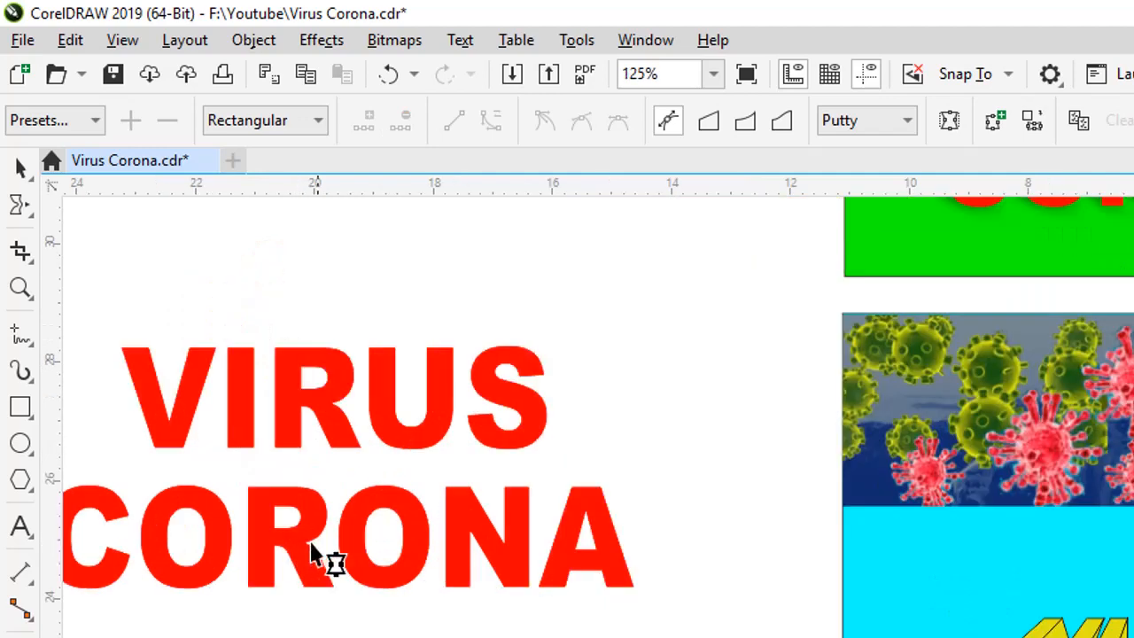
{"action": "scroll", "coordinate": [309, 557], "scroll_direction": "down", "scroll_amount": 2}
{"action": "scroll", "coordinate": [279, 488], "scroll_direction": "up", "scroll_amount": 2}
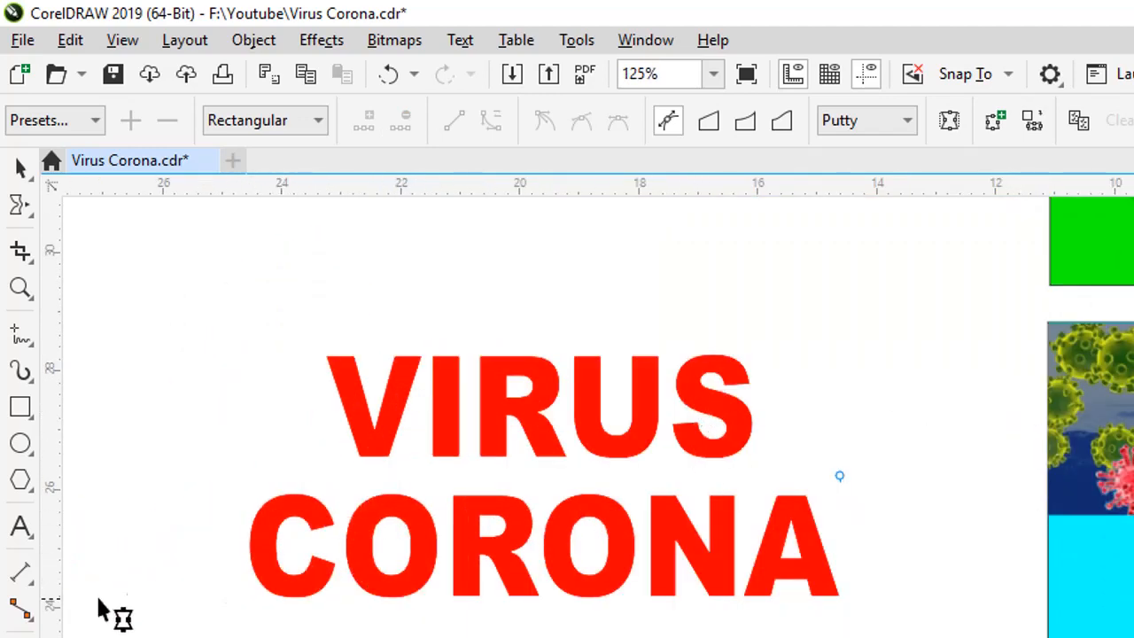
{"action": "left_click", "coordinate": [274, 546]}
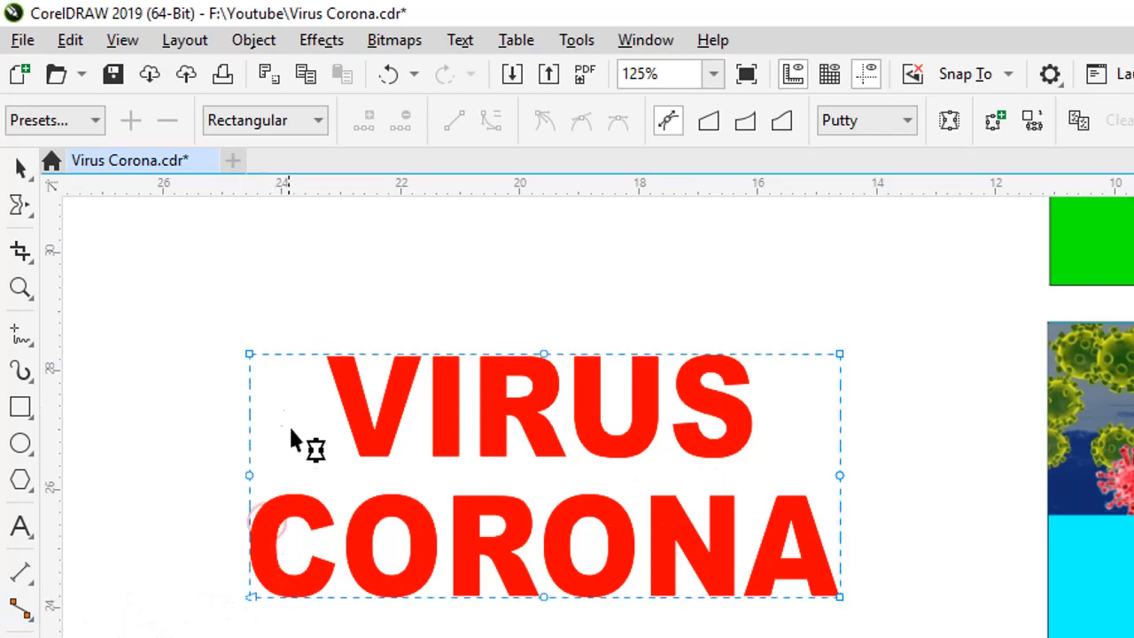
{"action": "left_click_drag", "start_coordinate": [253, 360], "coordinate": [169, 273]}
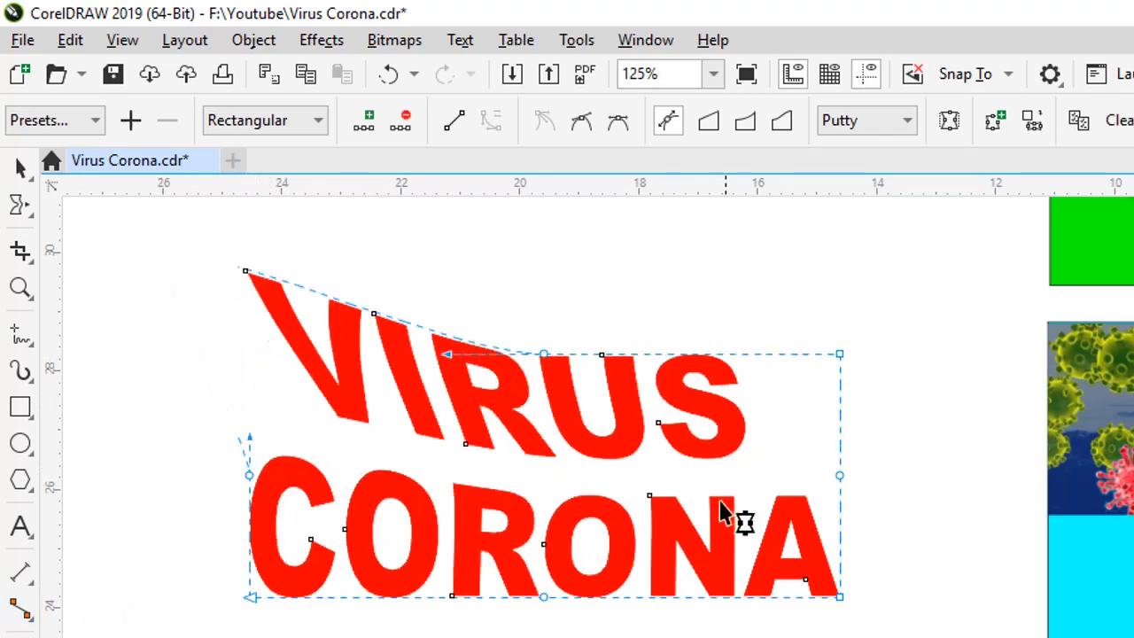
{"action": "left_click_drag", "start_coordinate": [842, 598], "coordinate": [805, 637]}
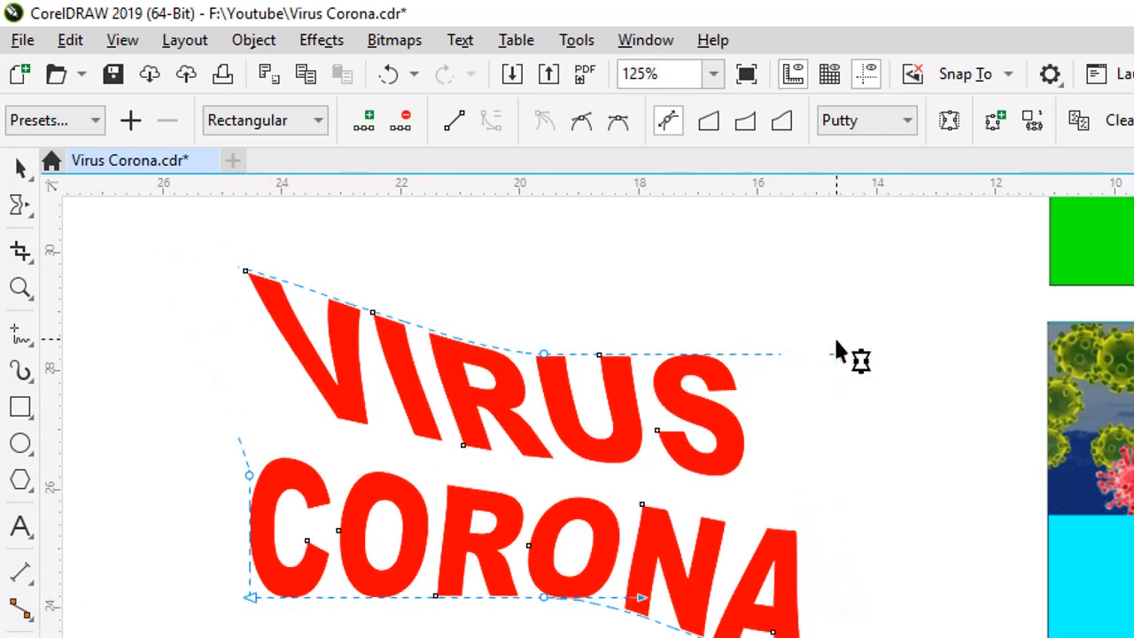
{"action": "left_click_drag", "start_coordinate": [838, 356], "coordinate": [790, 406]}
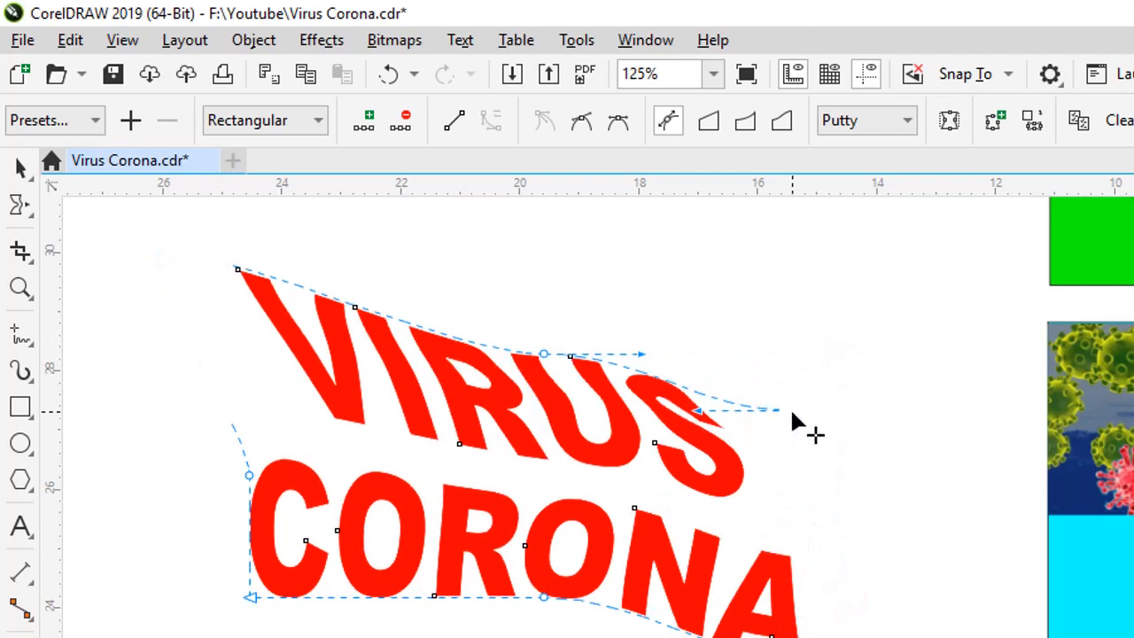
{"action": "left_click", "coordinate": [21, 167]}
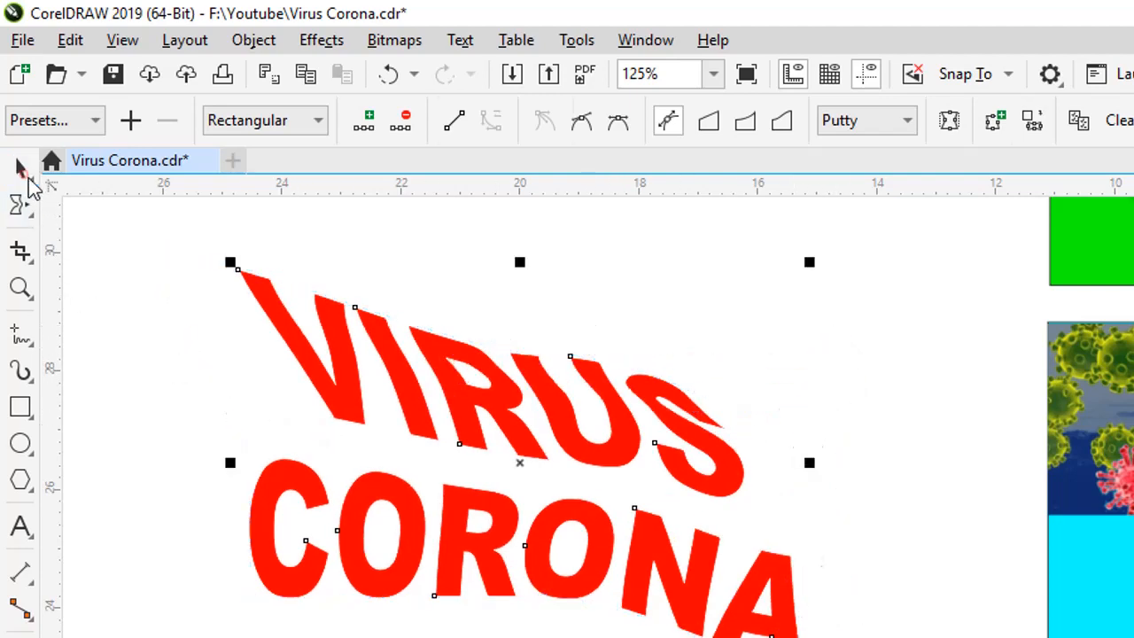
{"action": "left_click", "coordinate": [112, 286]}
{"action": "scroll", "coordinate": [443, 478], "scroll_direction": "down", "scroll_amount": 2}
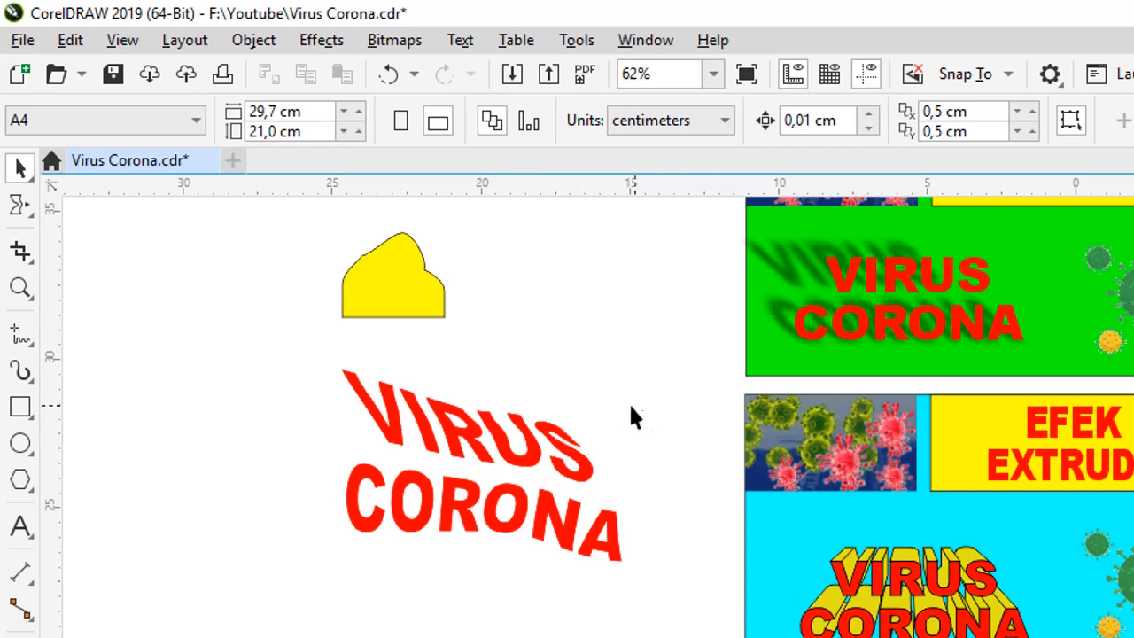
{"action": "left_click", "coordinate": [443, 443]}
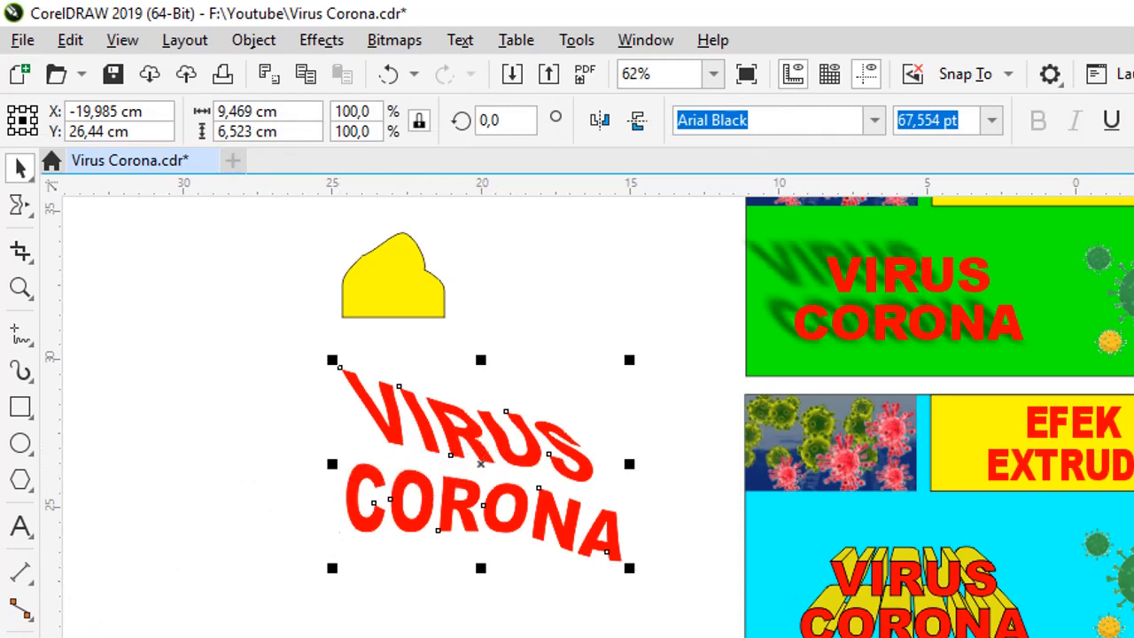
{"action": "left_click", "coordinate": [20, 637]}
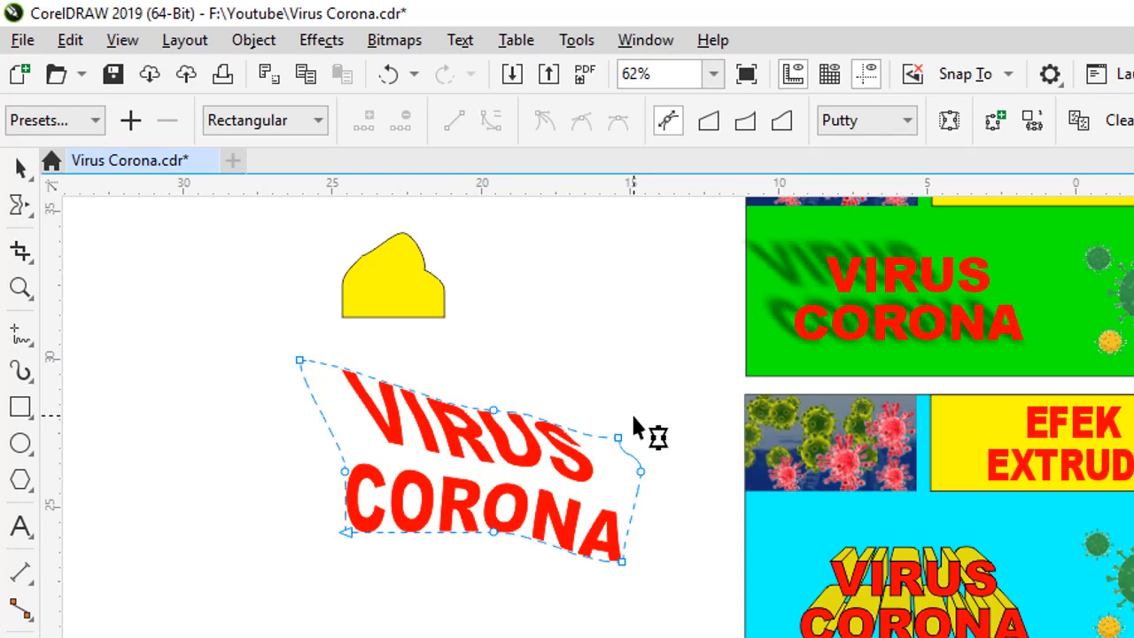
{"action": "left_click", "coordinate": [20, 167]}
{"action": "left_click", "coordinate": [198, 326]}
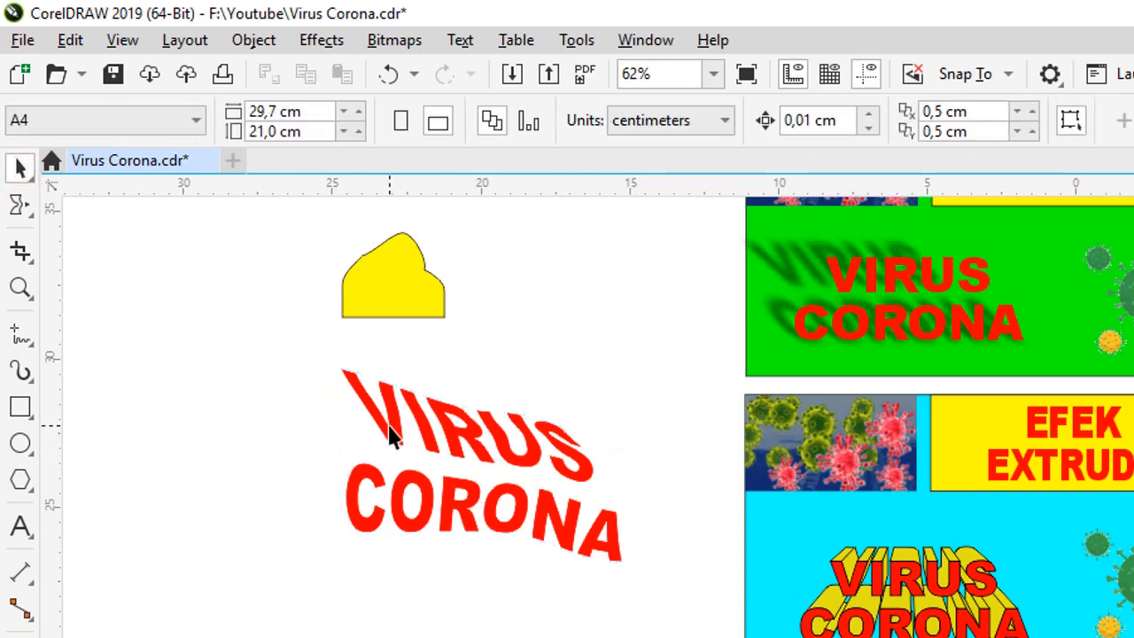
{"action": "left_click", "coordinate": [387, 425]}
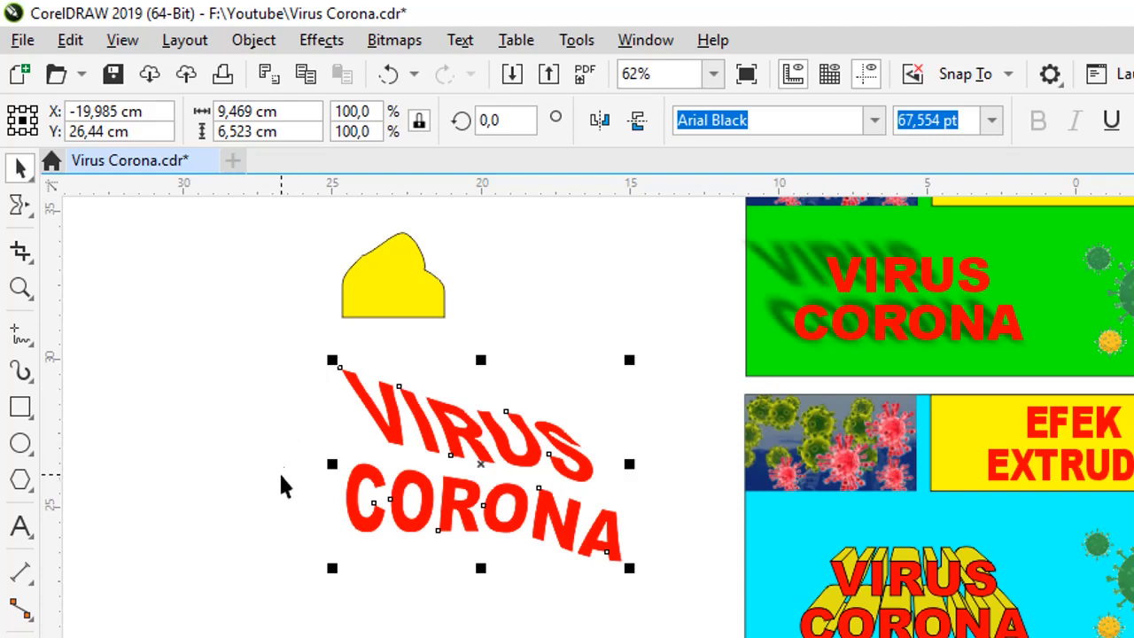
{"action": "scroll", "coordinate": [278, 458], "scroll_direction": "down", "scroll_amount": 2}
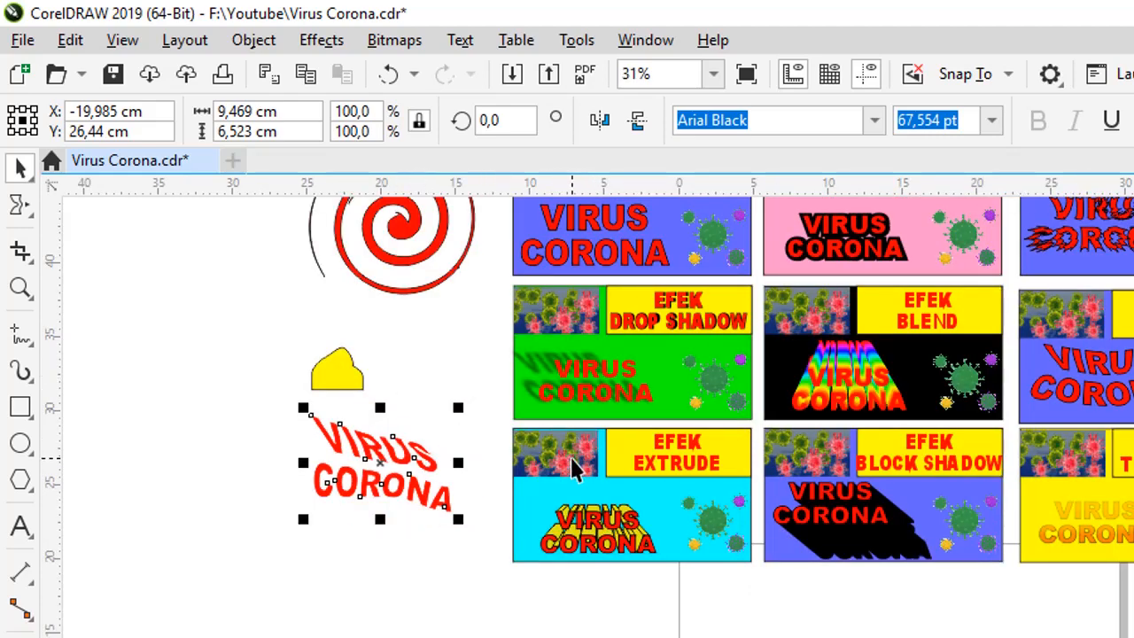
{"action": "left_click_drag", "start_coordinate": [225, 304], "coordinate": [356, 469]}
{"action": "left_click", "coordinate": [331, 370]}
{"action": "left_click", "coordinate": [241, 387]}
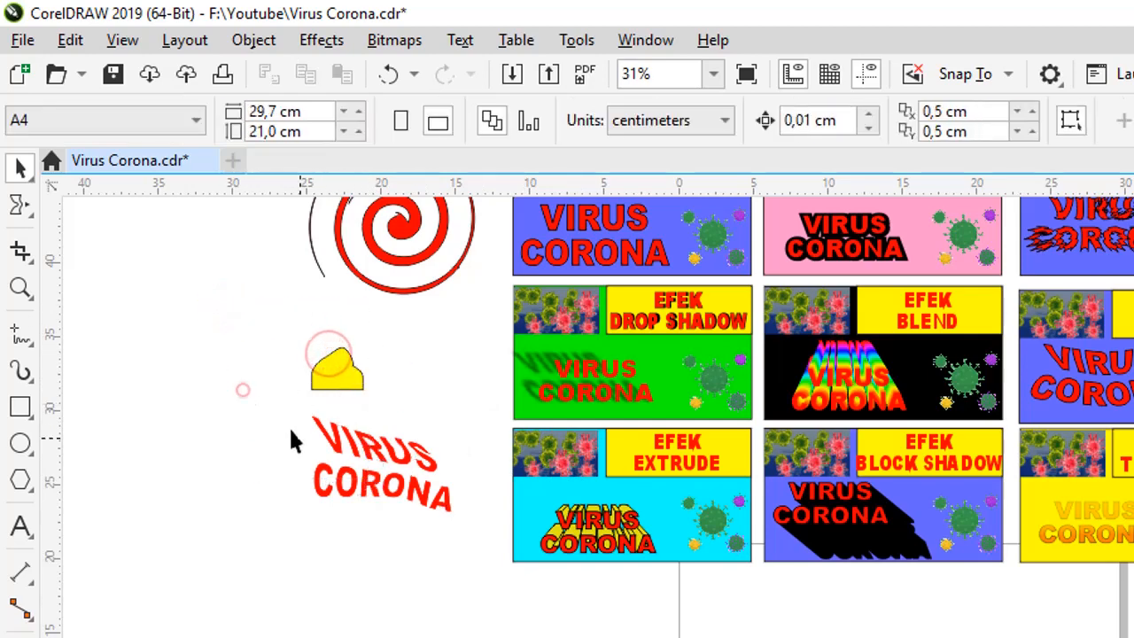
Step: Clear the envelope from the red VIRUS CORONA text and delete the yellow shape above it
{"action": "left_click", "coordinate": [337, 456]}
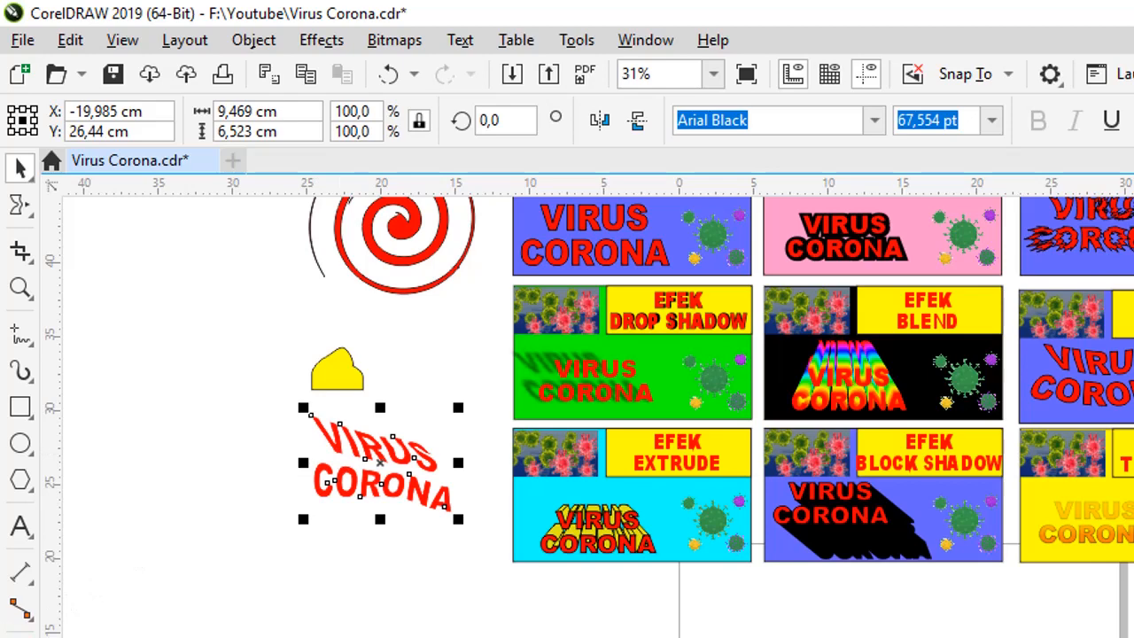
{"action": "left_click", "coordinate": [20, 636]}
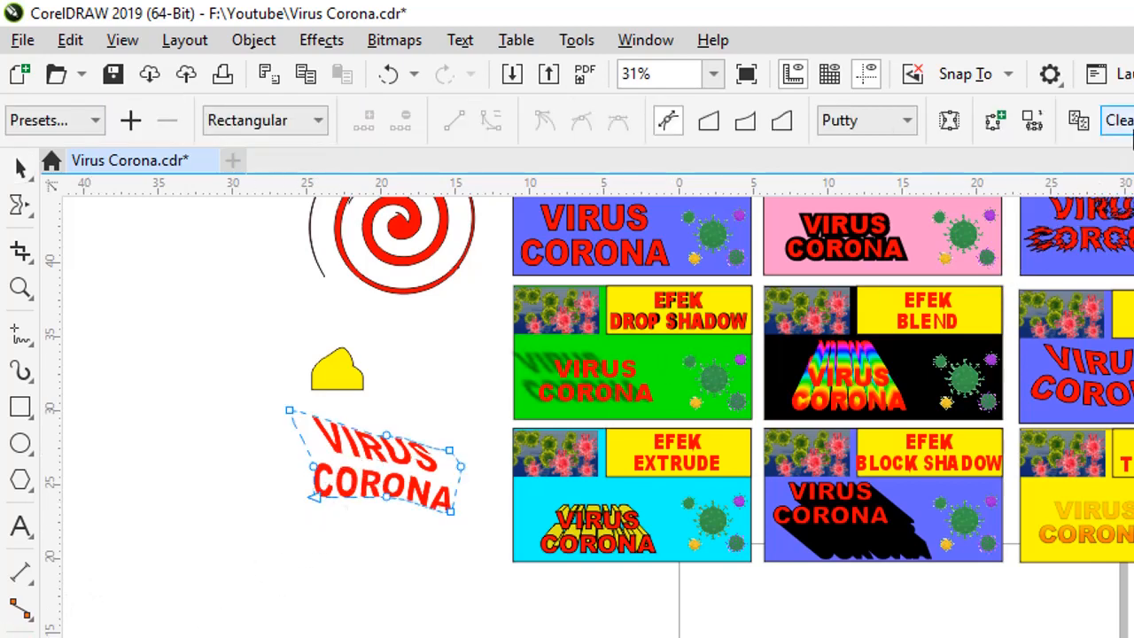
{"action": "left_click", "coordinate": [1120, 121]}
{"action": "left_click", "coordinate": [201, 351]}
{"action": "left_click", "coordinate": [361, 368]}
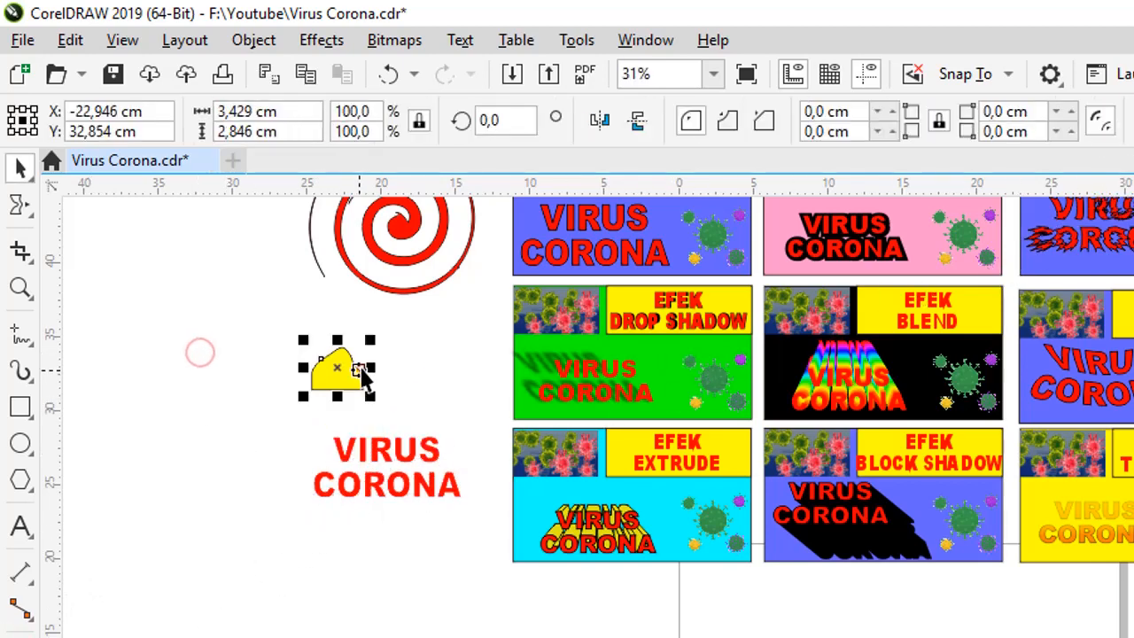
{"action": "key", "text": "Delete"}
{"action": "scroll", "coordinate": [430, 453], "scroll_direction": "up", "scroll_amount": 2}
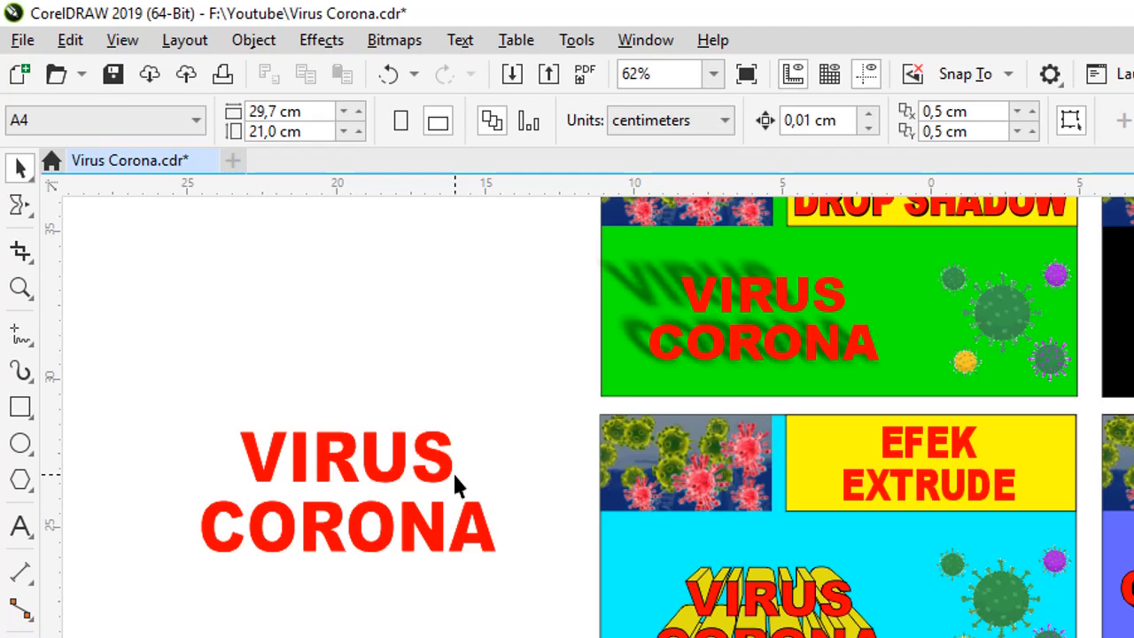
Step: Extrude the red VIRUS CORONA text down and to the right, and deselect it
{"action": "left_click", "coordinate": [291, 525]}
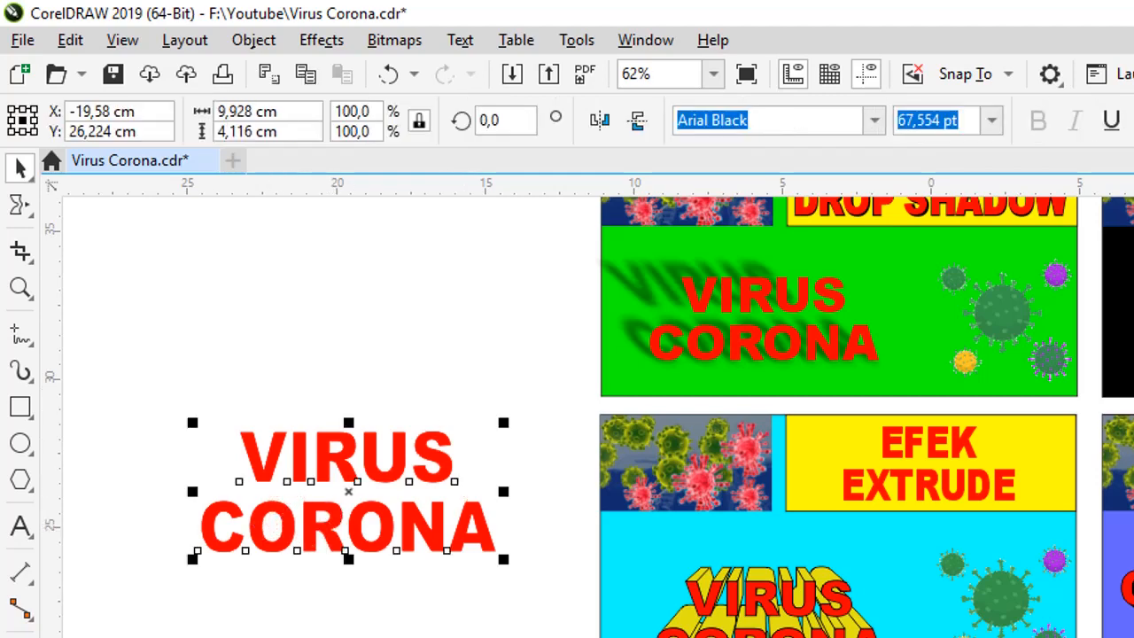
{"action": "left_click", "coordinate": [25, 564]}
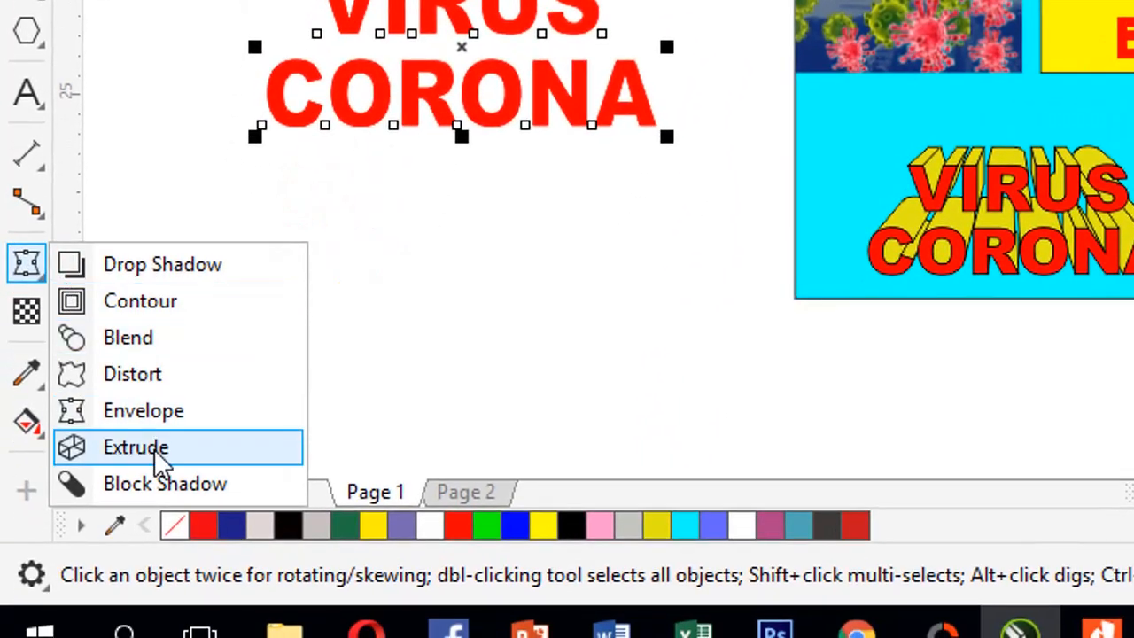
{"action": "left_click", "coordinate": [154, 450]}
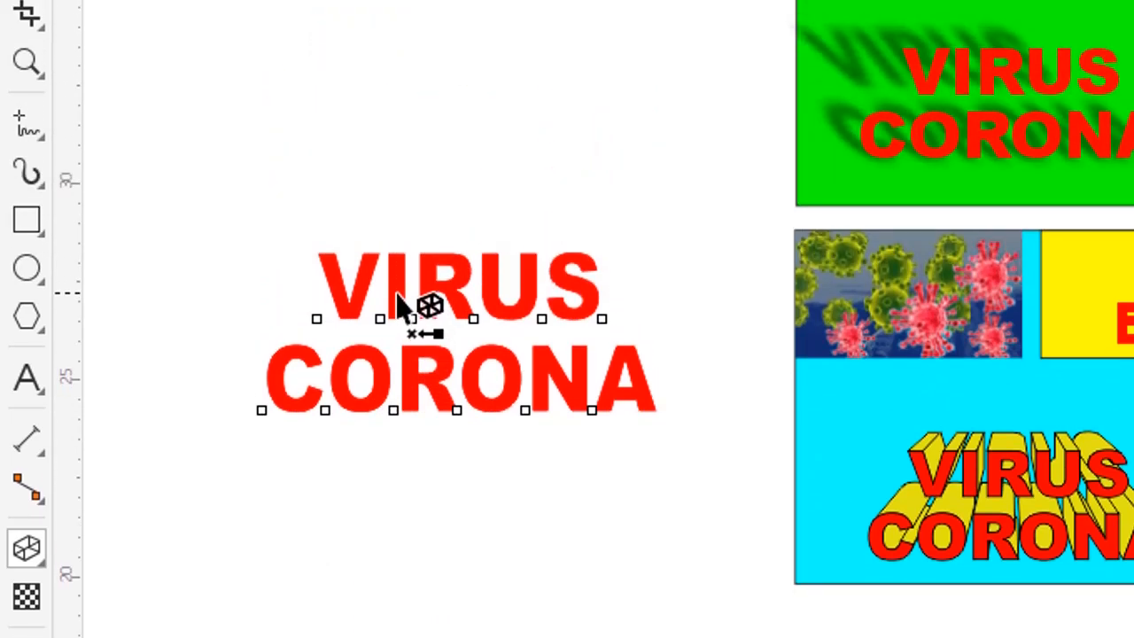
{"action": "left_click_drag", "start_coordinate": [461, 333], "coordinate": [662, 637]}
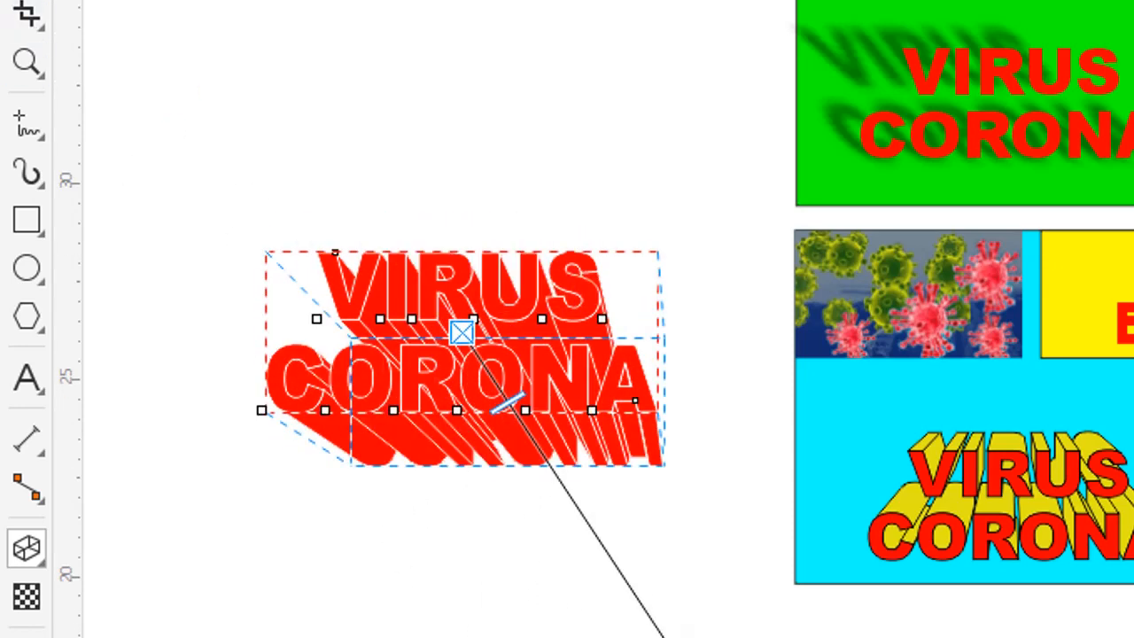
{"action": "left_click", "coordinate": [27, 0]}
{"action": "left_click", "coordinate": [208, 57]}
Step: Try a green fill on the extruded VIRUS CORONA text, and return its fill to red
{"action": "left_click", "coordinate": [351, 401]}
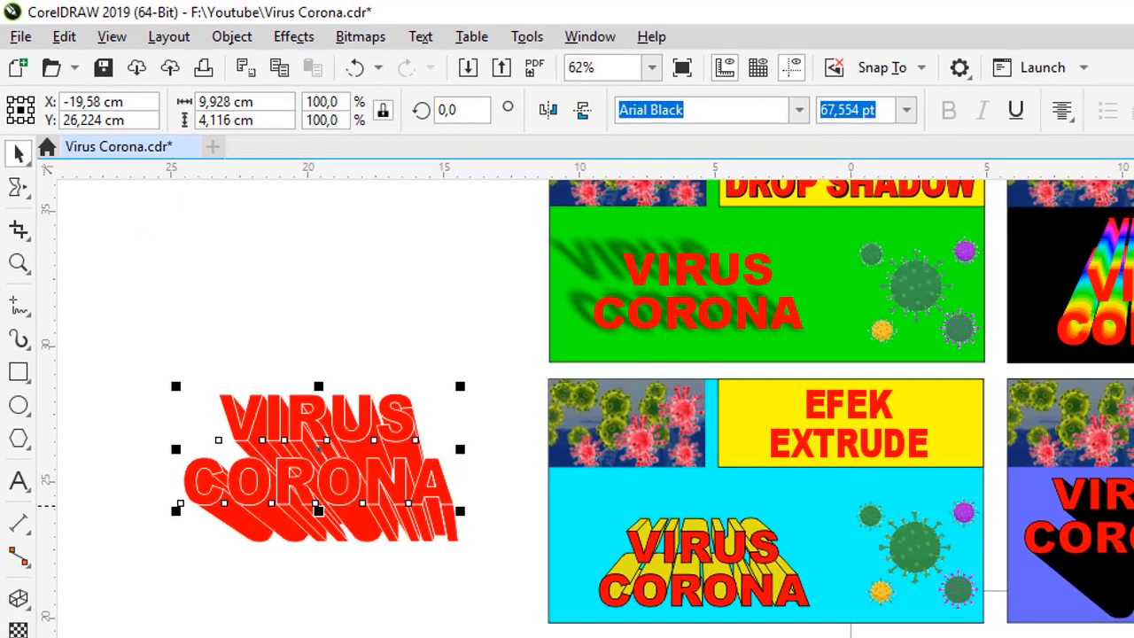
{"action": "left_click", "coordinate": [1133, 506]}
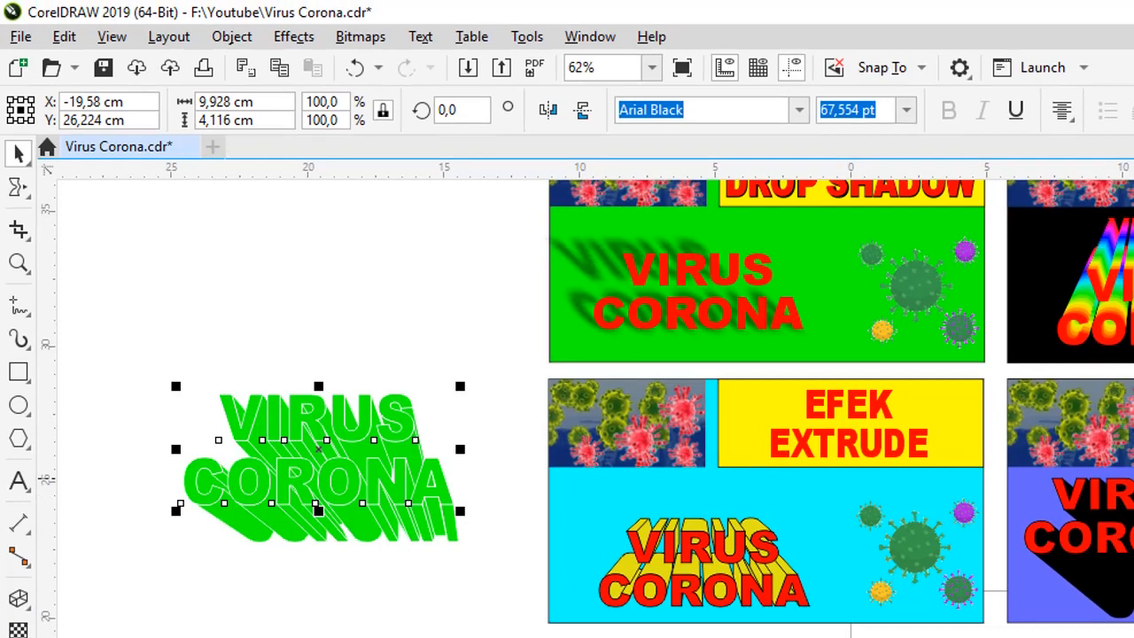
{"action": "left_click", "coordinate": [1133, 521]}
{"action": "left_click", "coordinate": [1133, 536]}
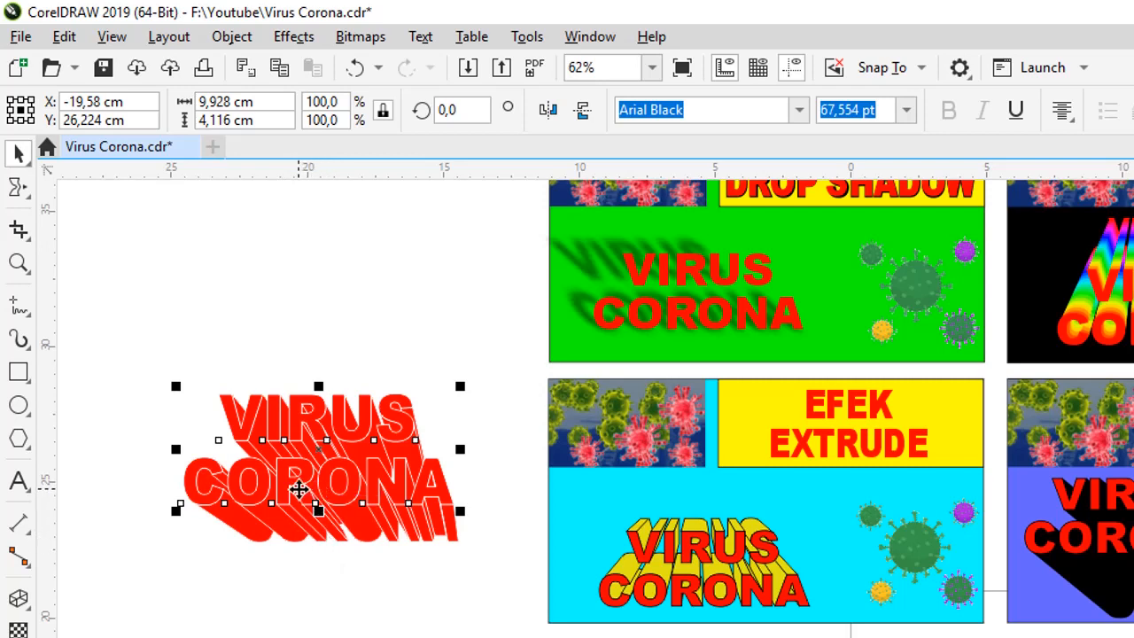
Step: Give the VIRUS CORONA extrusion a solid grey colour of C 33, M 25, Y 33, K 0
{"action": "left_click", "coordinate": [19, 599]}
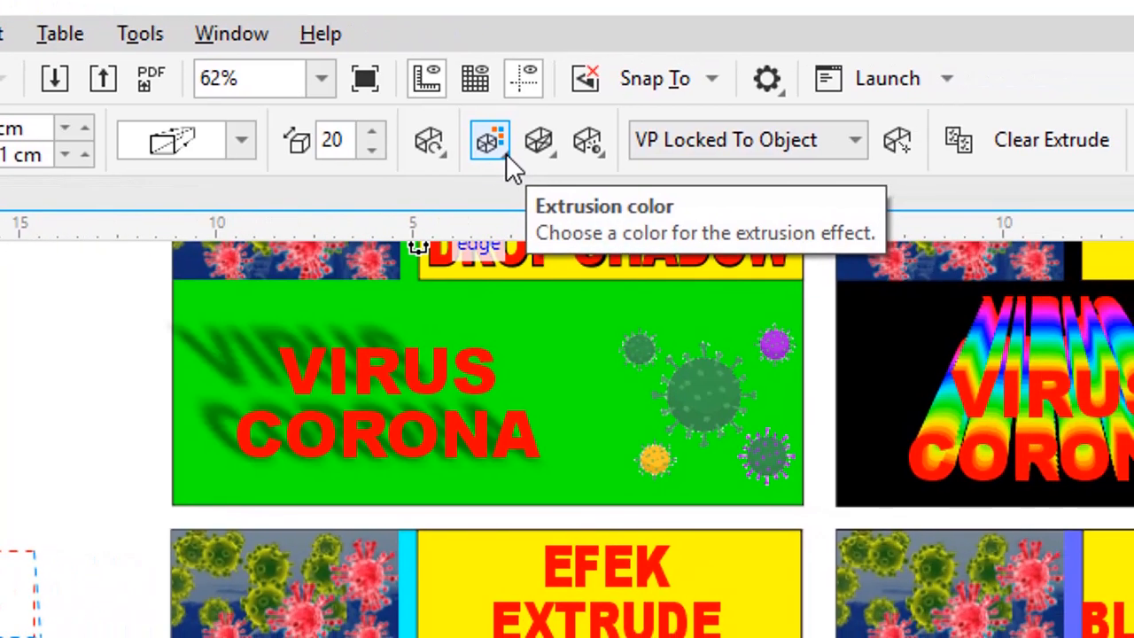
{"action": "left_click", "coordinate": [507, 156]}
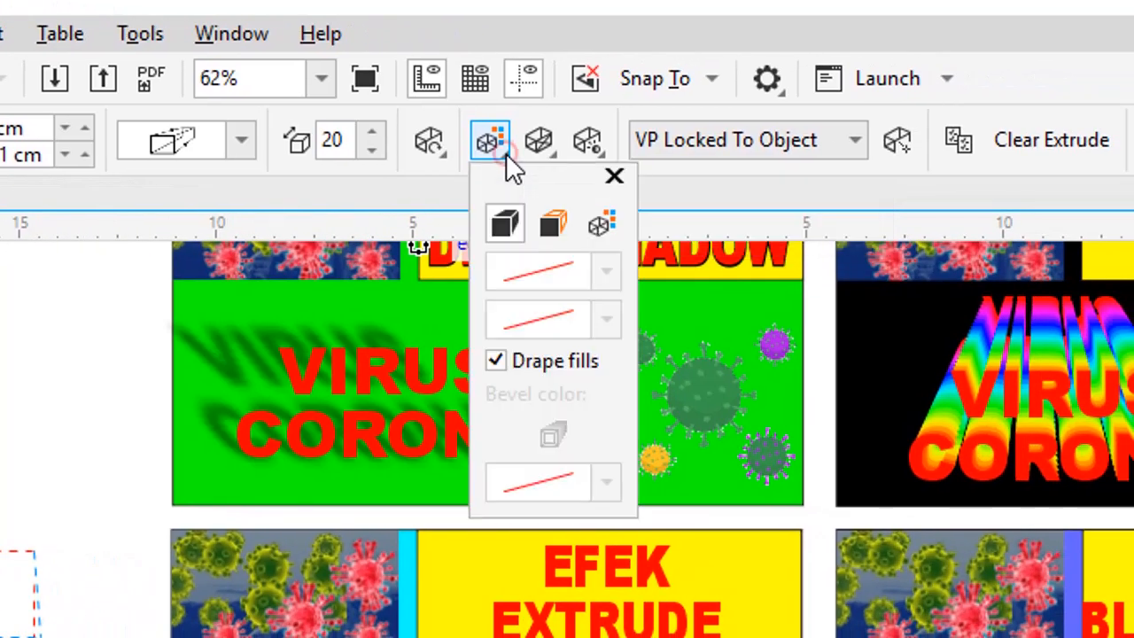
{"action": "left_click", "coordinate": [556, 226]}
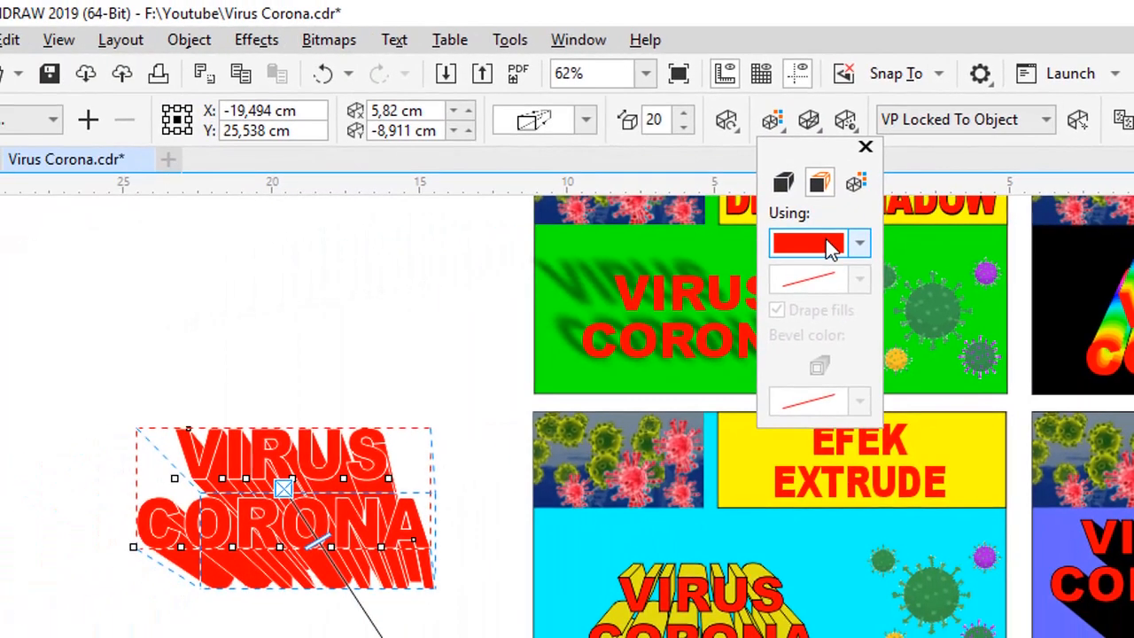
{"action": "left_click", "coordinate": [831, 246]}
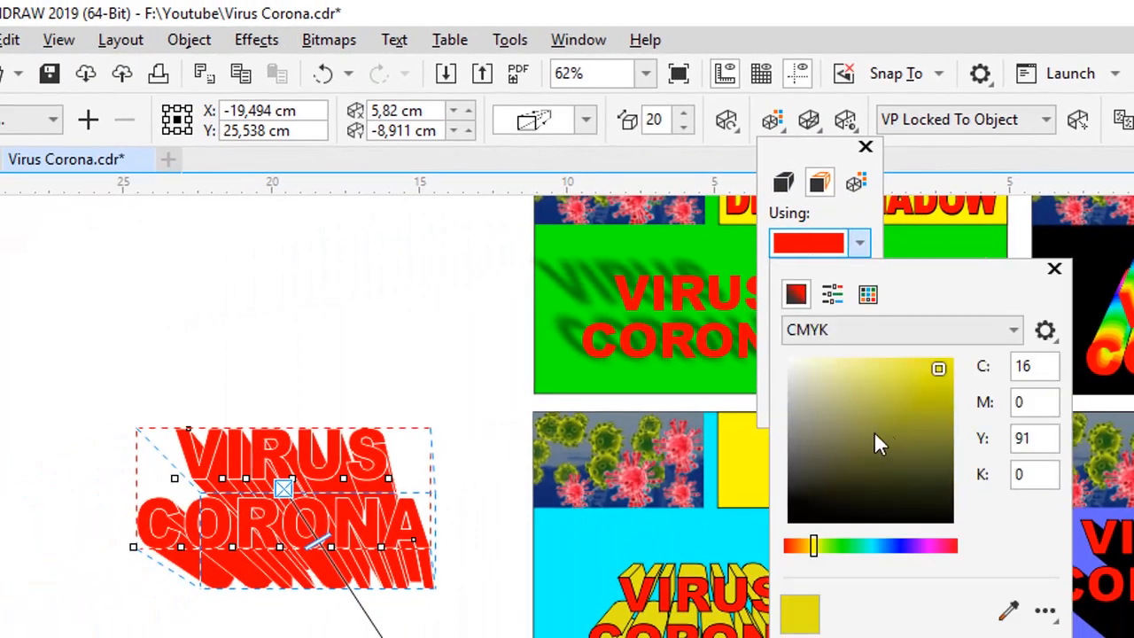
{"action": "left_click", "coordinate": [920, 383]}
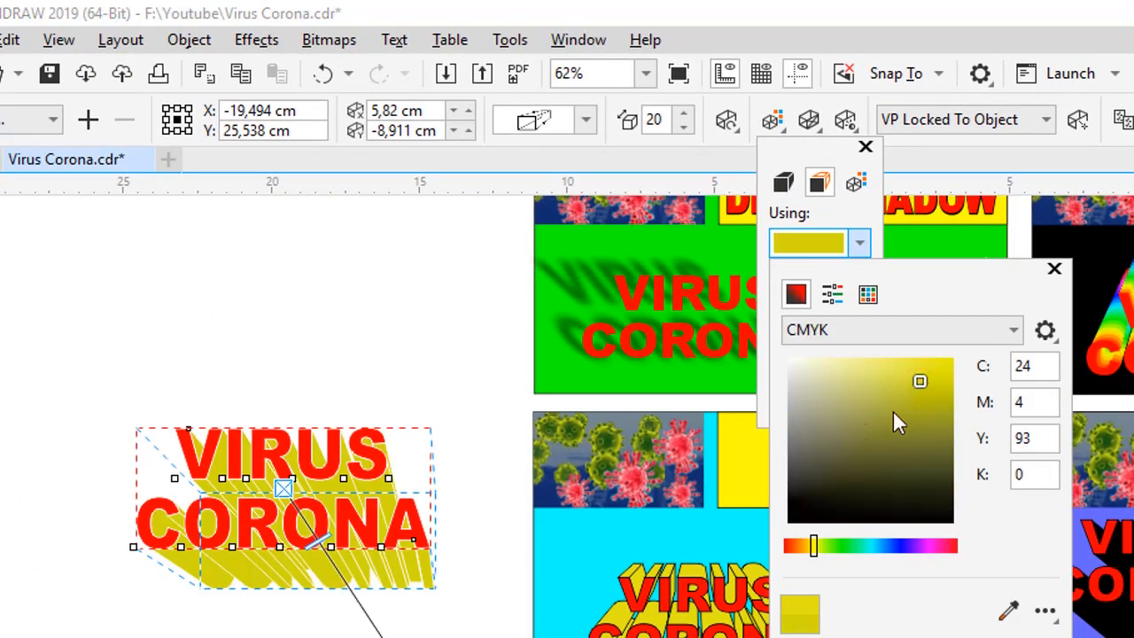
{"action": "left_click", "coordinate": [799, 403]}
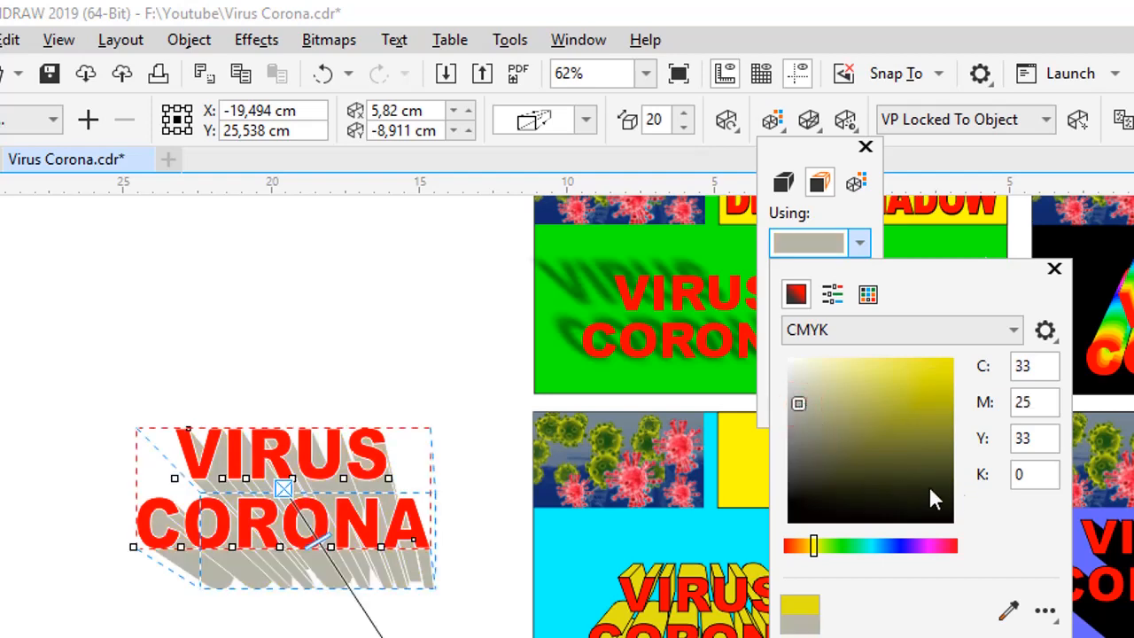
{"action": "left_click", "coordinate": [373, 295]}
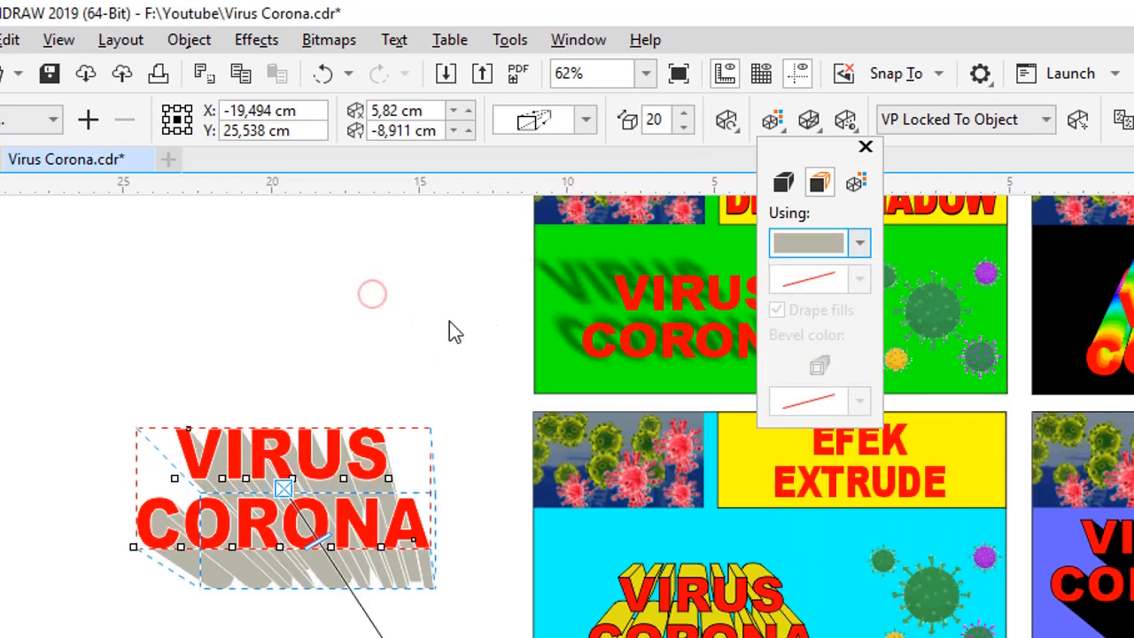
{"action": "left_click", "coordinate": [402, 317]}
{"action": "scroll", "coordinate": [221, 567], "scroll_direction": "up", "scroll_amount": 2}
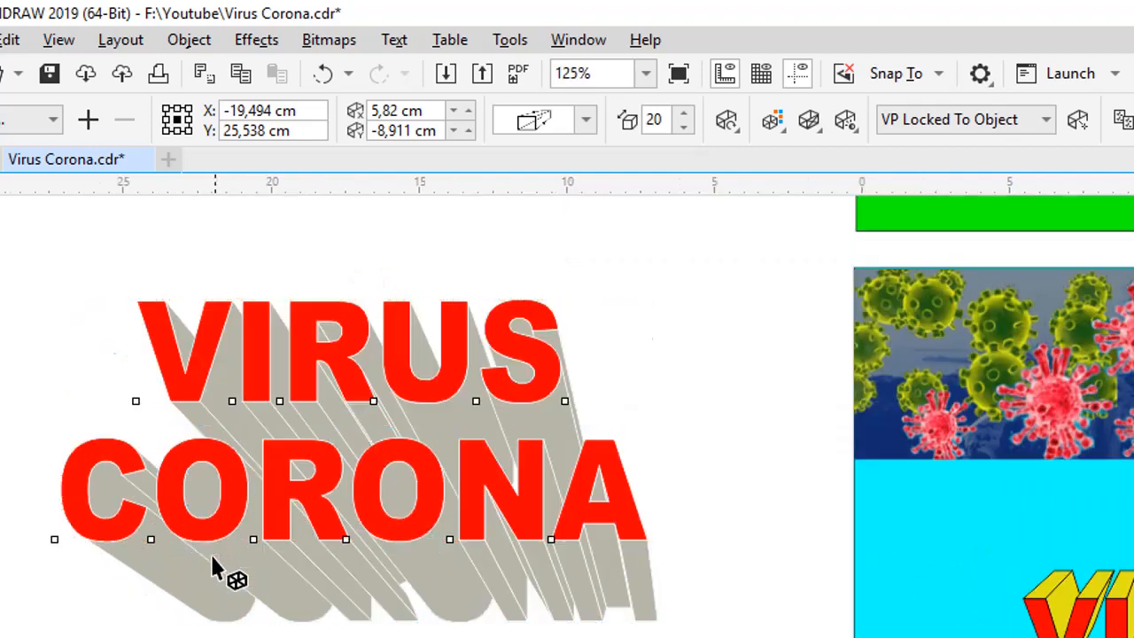
{"action": "scroll", "coordinate": [213, 550], "scroll_direction": "down", "scroll_amount": 2}
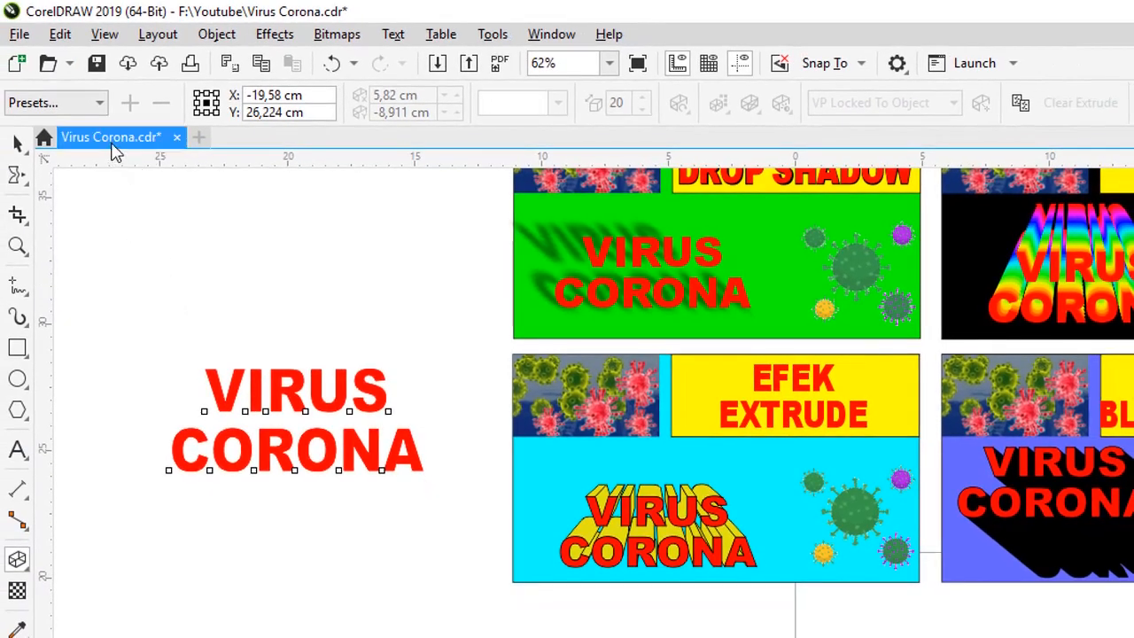
Step: Try the Extrude Top Left, Extrude Top and Extrude Top Right presets on the plain red VIRUS CORONA text
{"action": "left_click", "coordinate": [100, 106]}
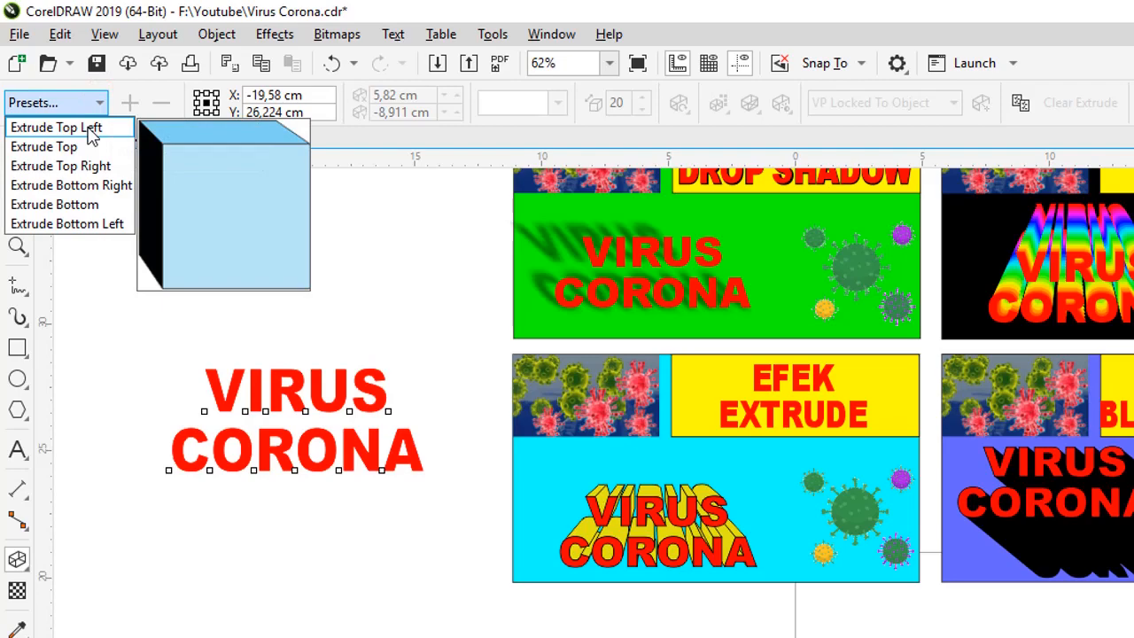
{"action": "left_click", "coordinate": [88, 129]}
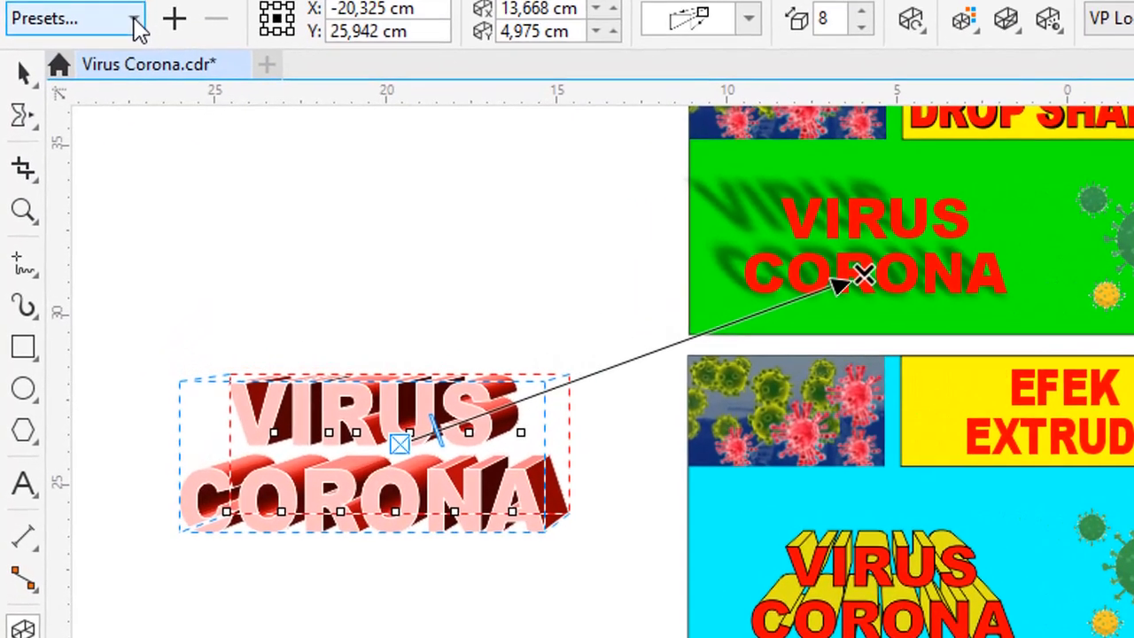
{"action": "left_click", "coordinate": [137, 27]}
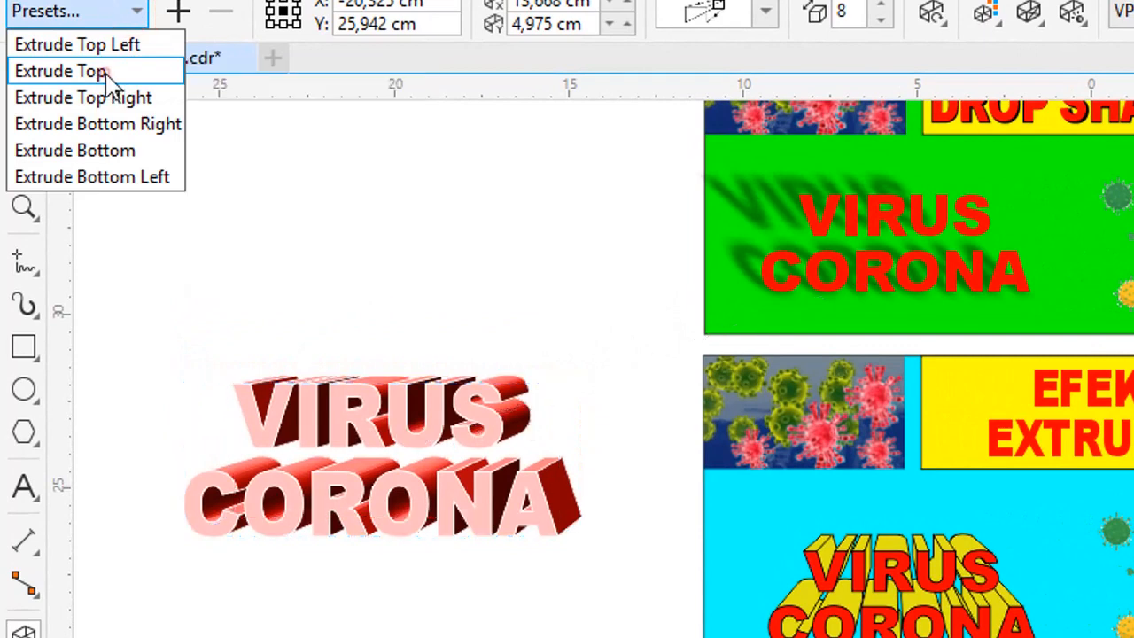
{"action": "left_click", "coordinate": [60, 70]}
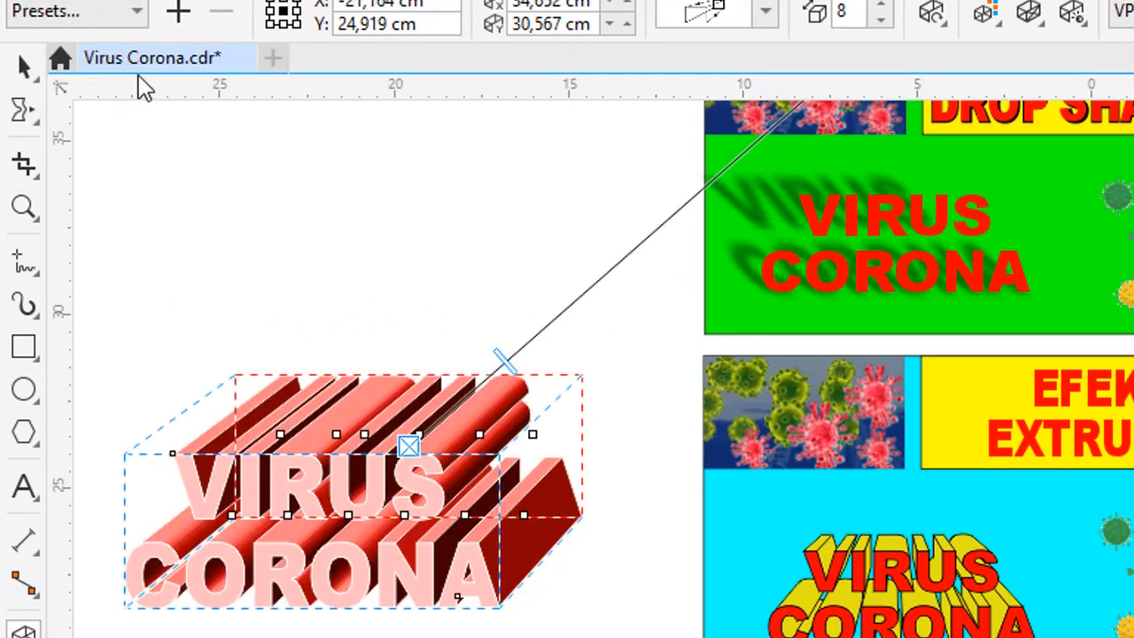
{"action": "left_click", "coordinate": [137, 11]}
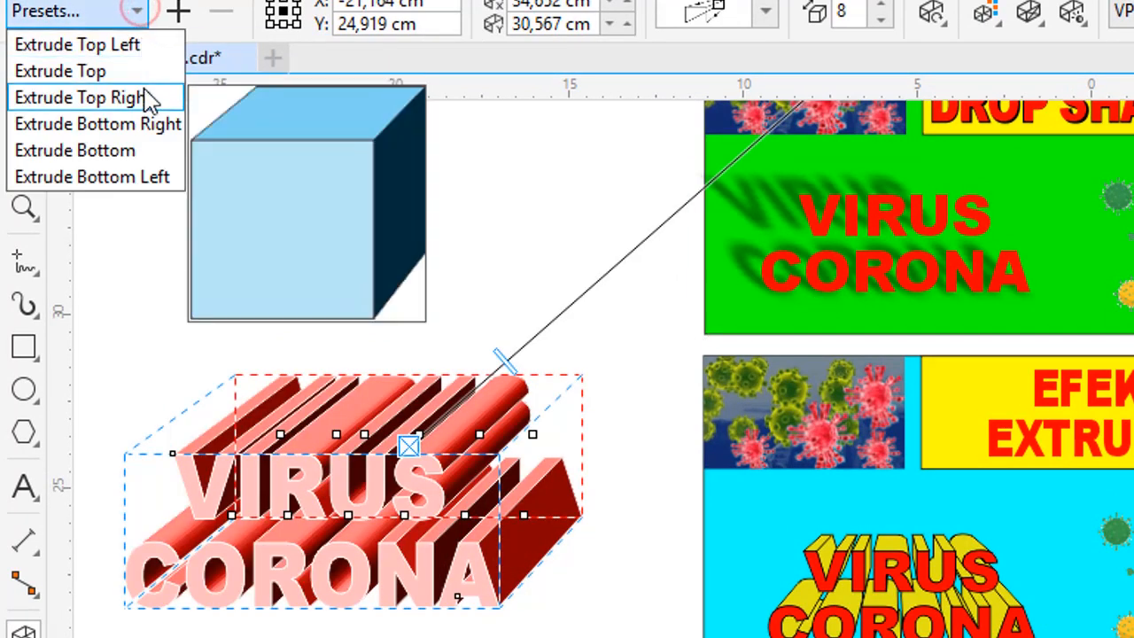
{"action": "left_click", "coordinate": [149, 99]}
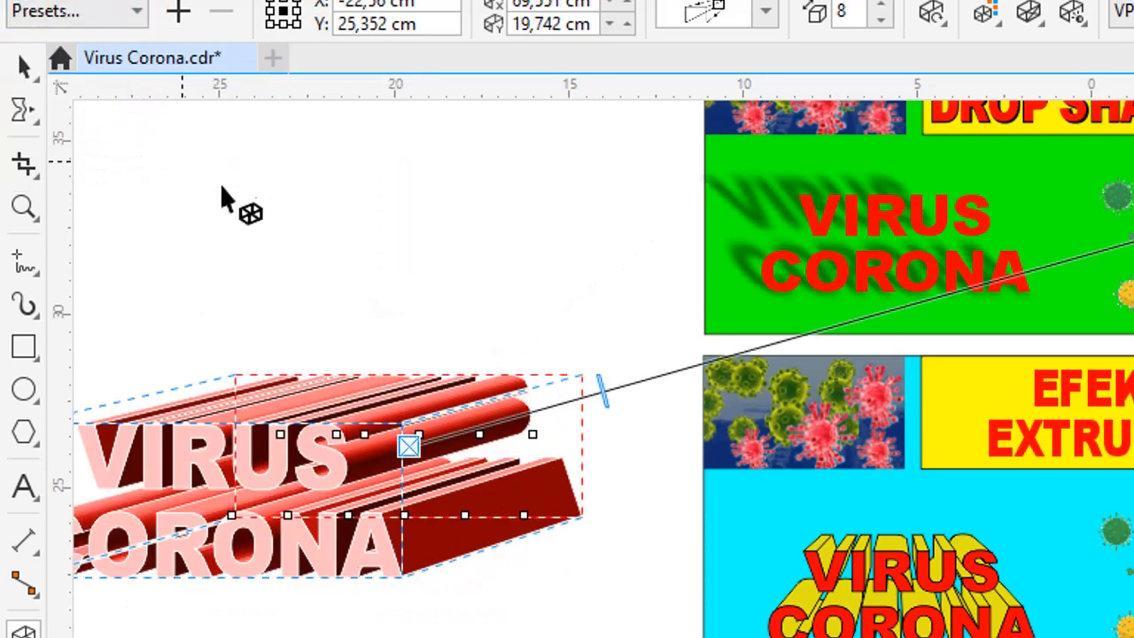
{"action": "scroll", "coordinate": [603, 367], "scroll_direction": "left", "scroll_amount": 4}
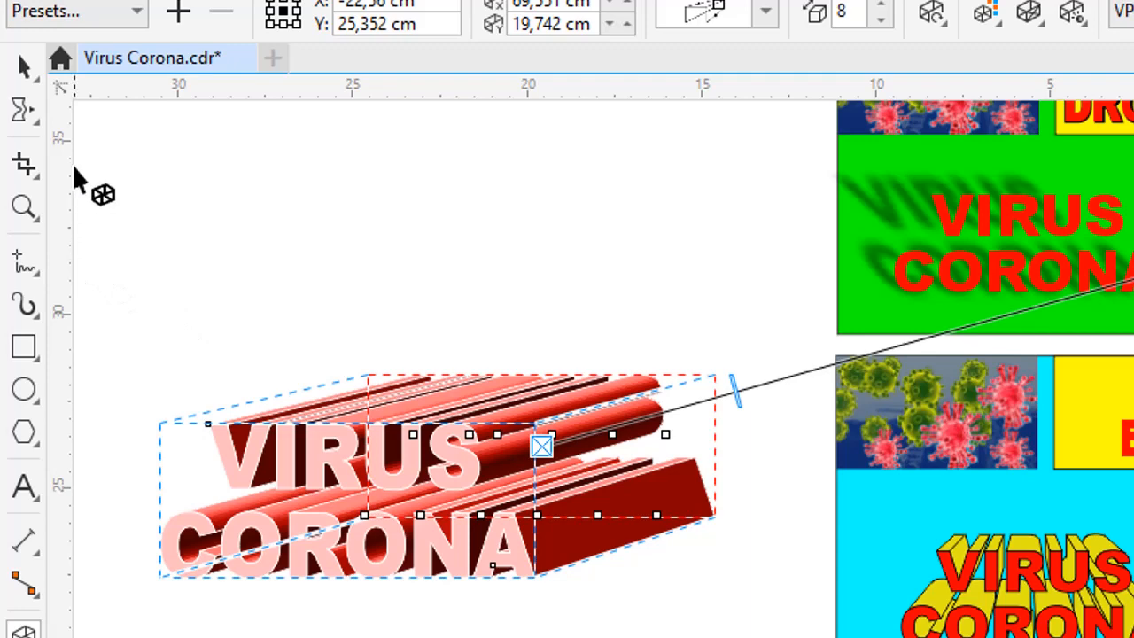
Step: Apply the Extrude Bottom preset to the VIRUS CORONA text, and deselect it
{"action": "left_click", "coordinate": [140, 12]}
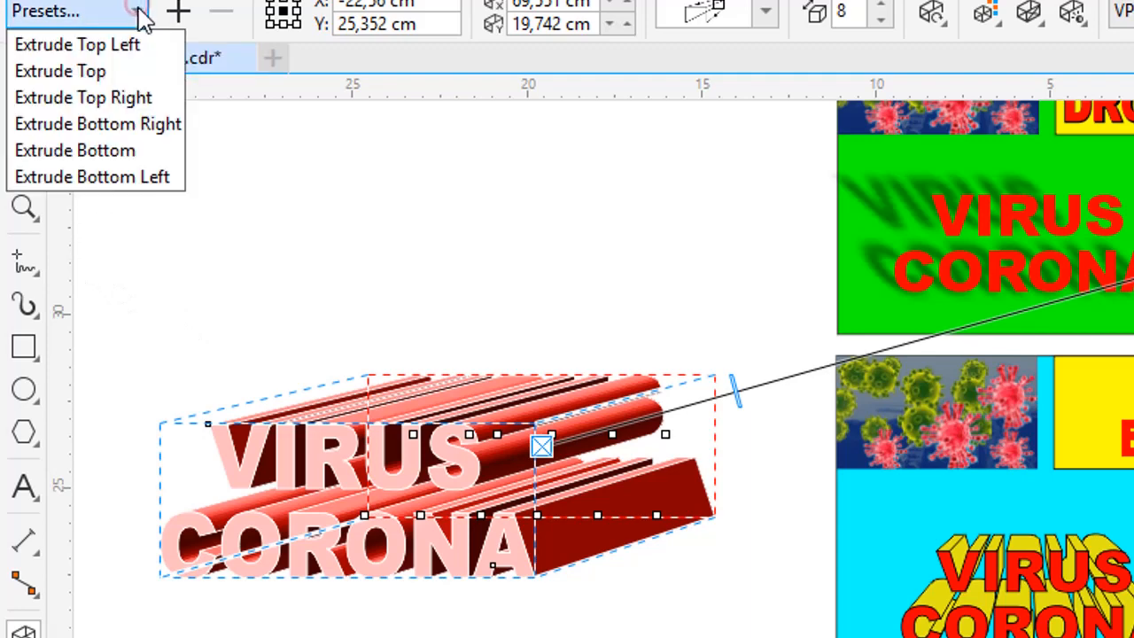
{"action": "left_click", "coordinate": [115, 151]}
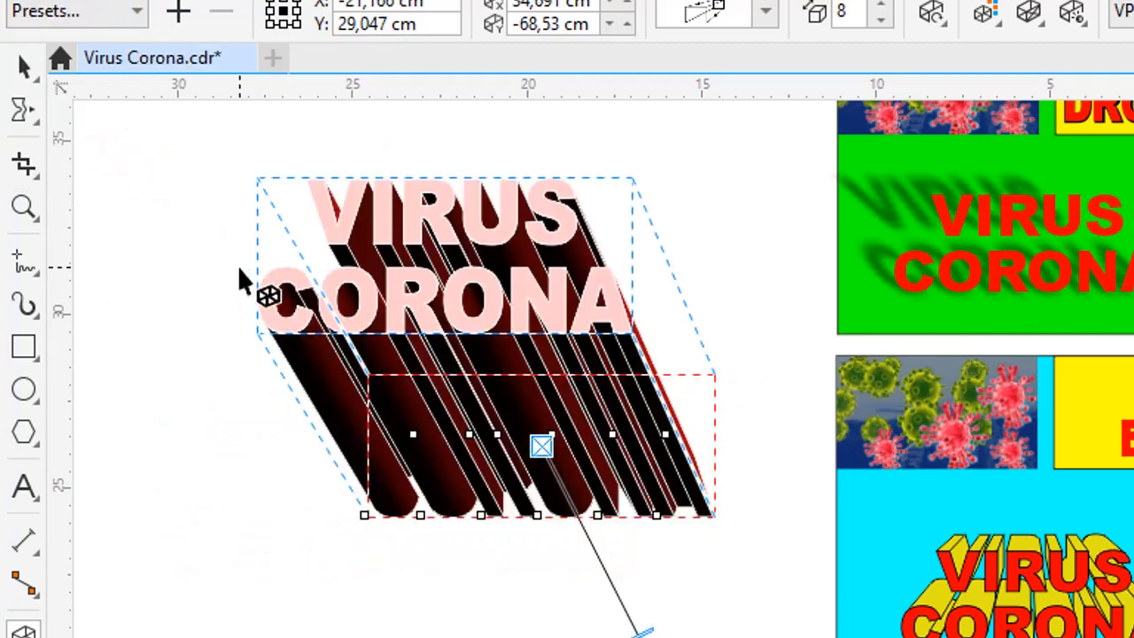
{"action": "left_click", "coordinate": [24, 67]}
{"action": "left_click", "coordinate": [82, 160]}
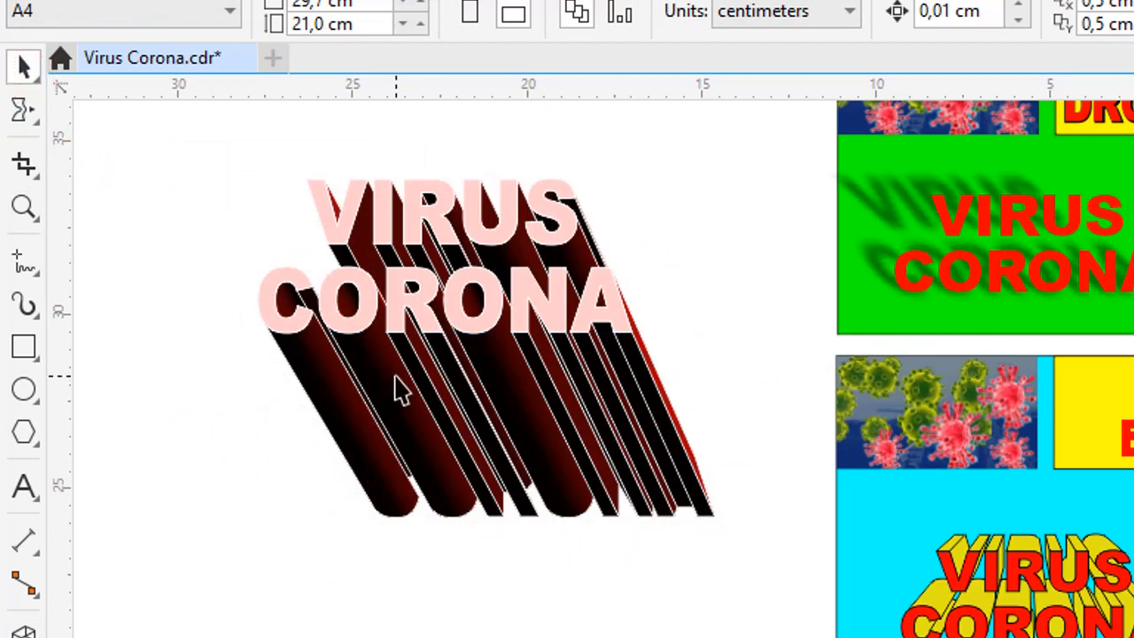
{"action": "left_click", "coordinate": [377, 335]}
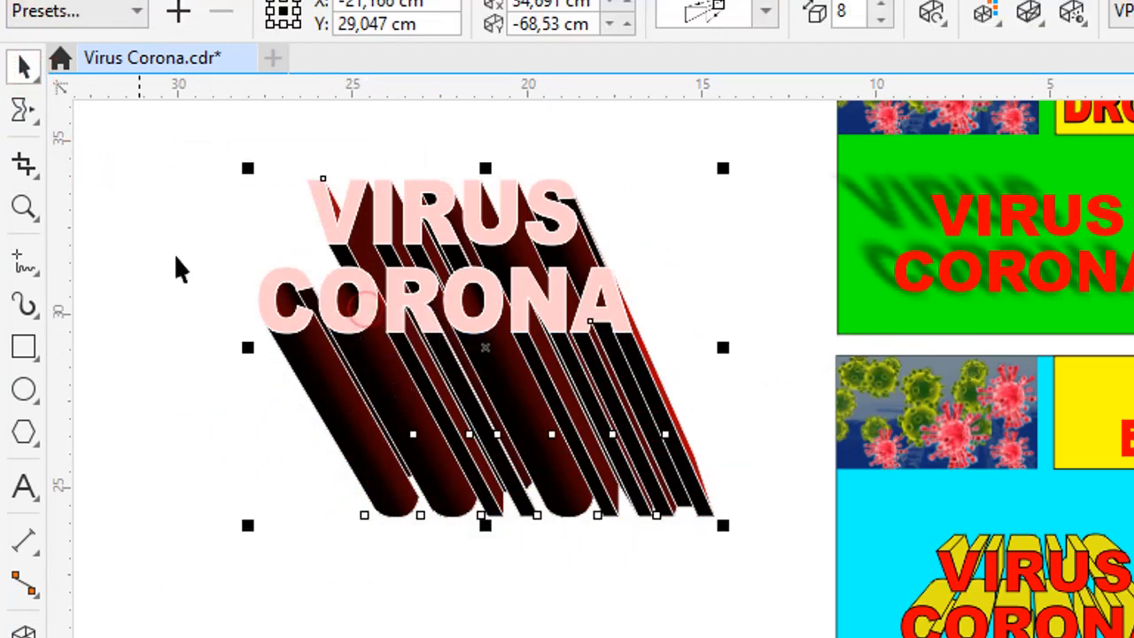
{"action": "left_click", "coordinate": [138, 11]}
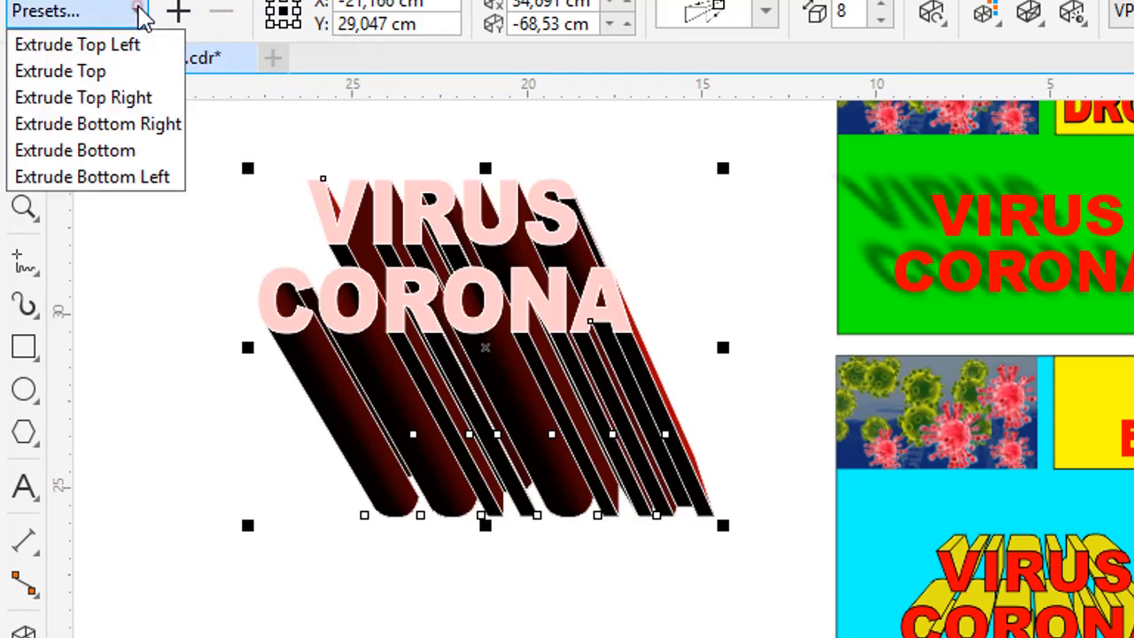
{"action": "left_click", "coordinate": [113, 239]}
{"action": "scroll", "coordinate": [265, 288], "scroll_direction": "down", "scroll_amount": 2}
{"action": "left_click", "coordinate": [191, 178]}
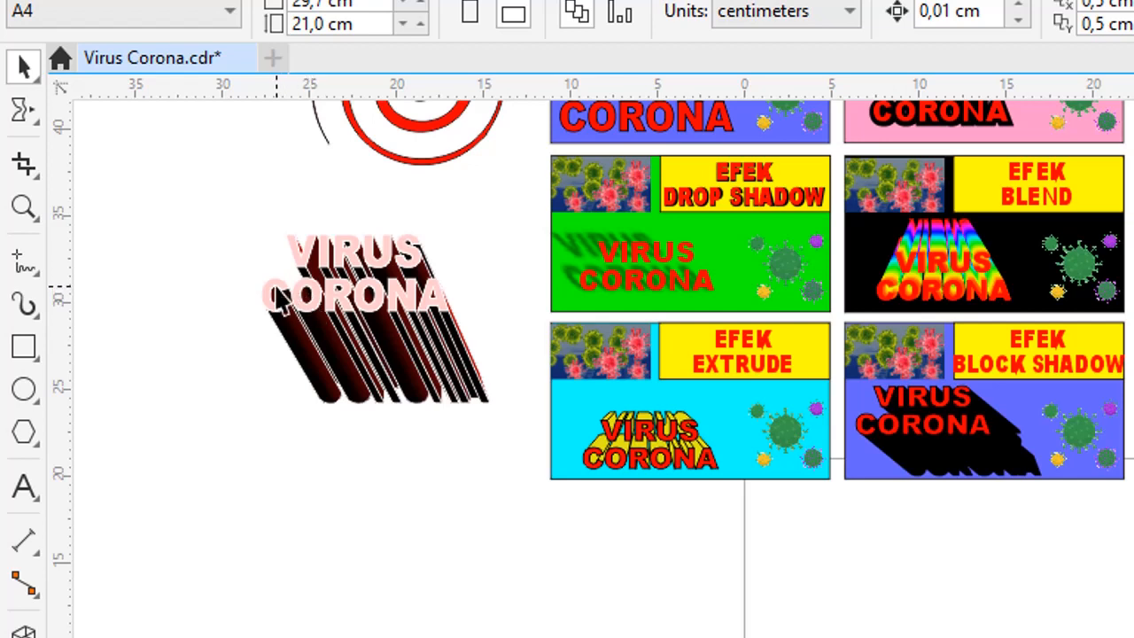
Step: Undo the Extrude preset applied to the VIRUS CORONA text, and deselect the text
{"action": "left_click", "coordinate": [293, 298]}
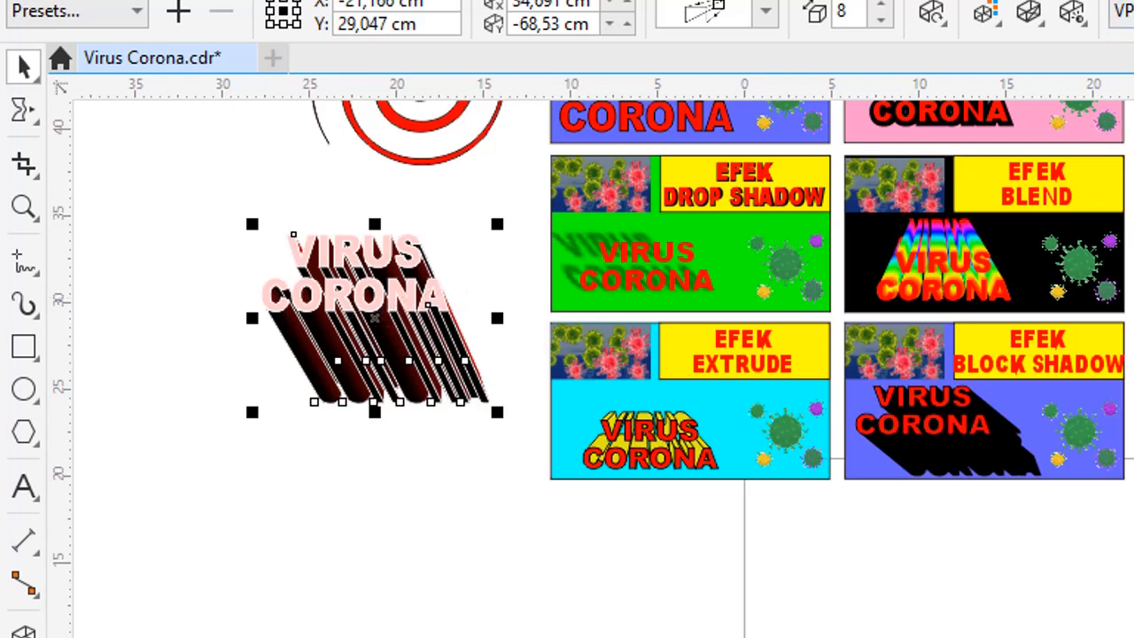
{"action": "key", "text": "ctrl+z"}
{"action": "left_click", "coordinate": [446, 446]}
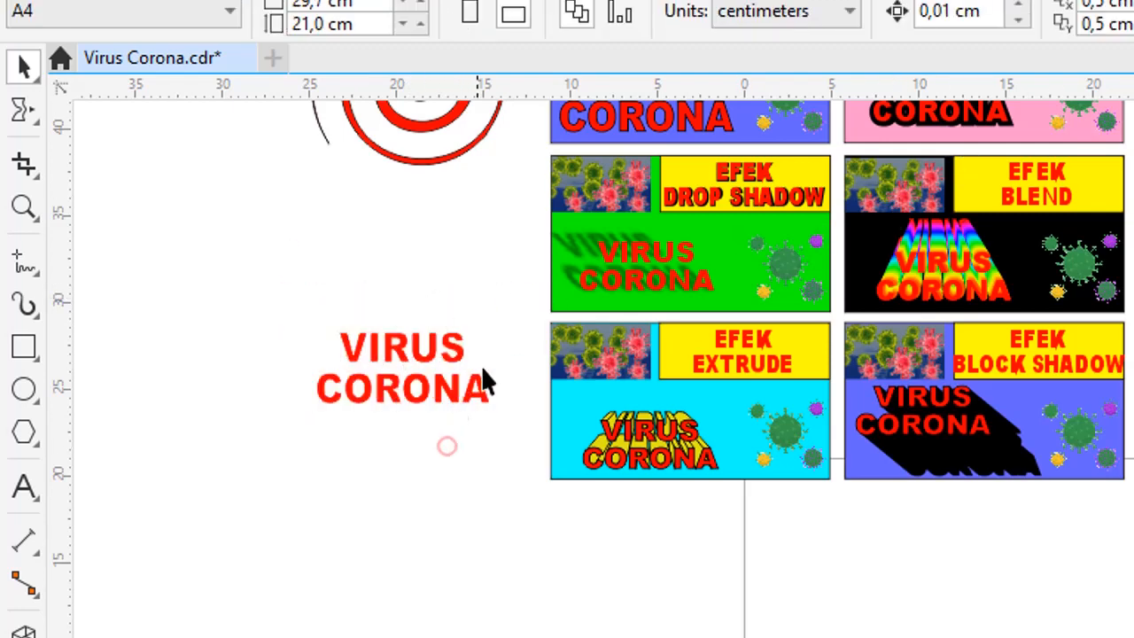
Step: Apply a Block Shadow to the plain red VIRUS CORONA text, casting it up and to the right
{"action": "scroll", "coordinate": [534, 346], "scroll_direction": "up", "scroll_amount": 2}
{"action": "scroll", "coordinate": [350, 443], "scroll_direction": "down", "scroll_amount": 2}
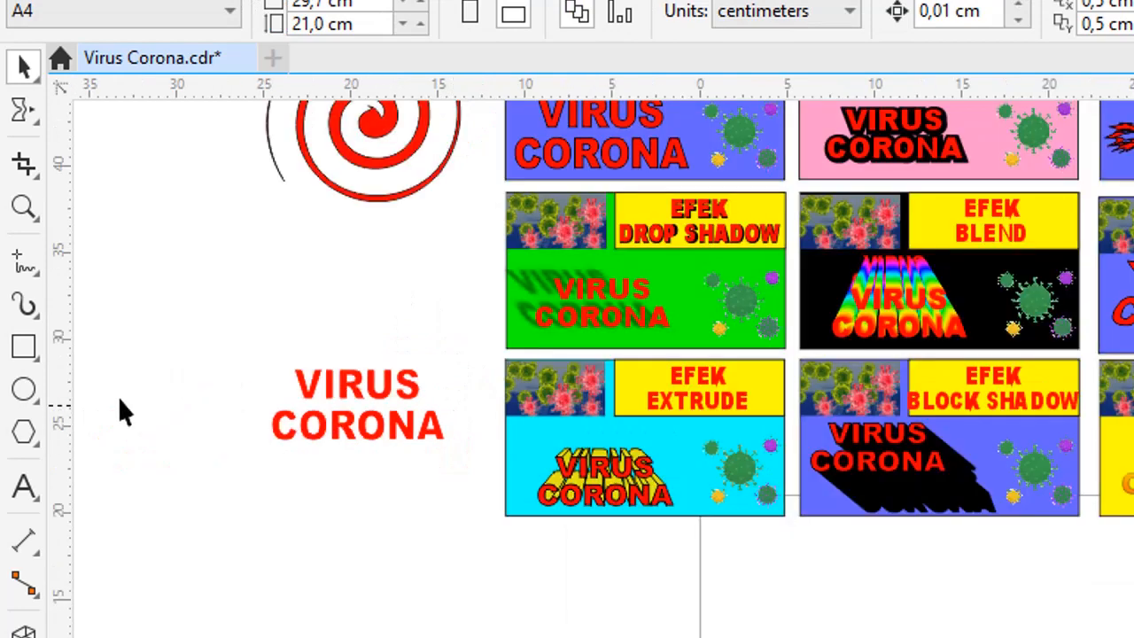
{"action": "scroll", "coordinate": [263, 319], "scroll_direction": "up", "scroll_amount": 2}
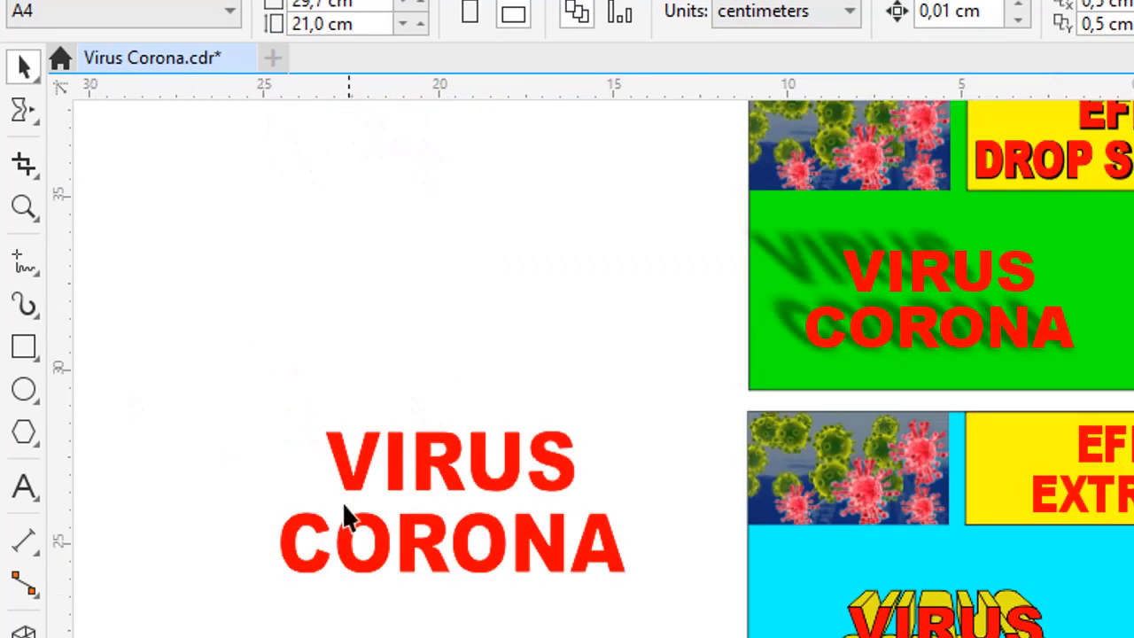
{"action": "left_click", "coordinate": [503, 548]}
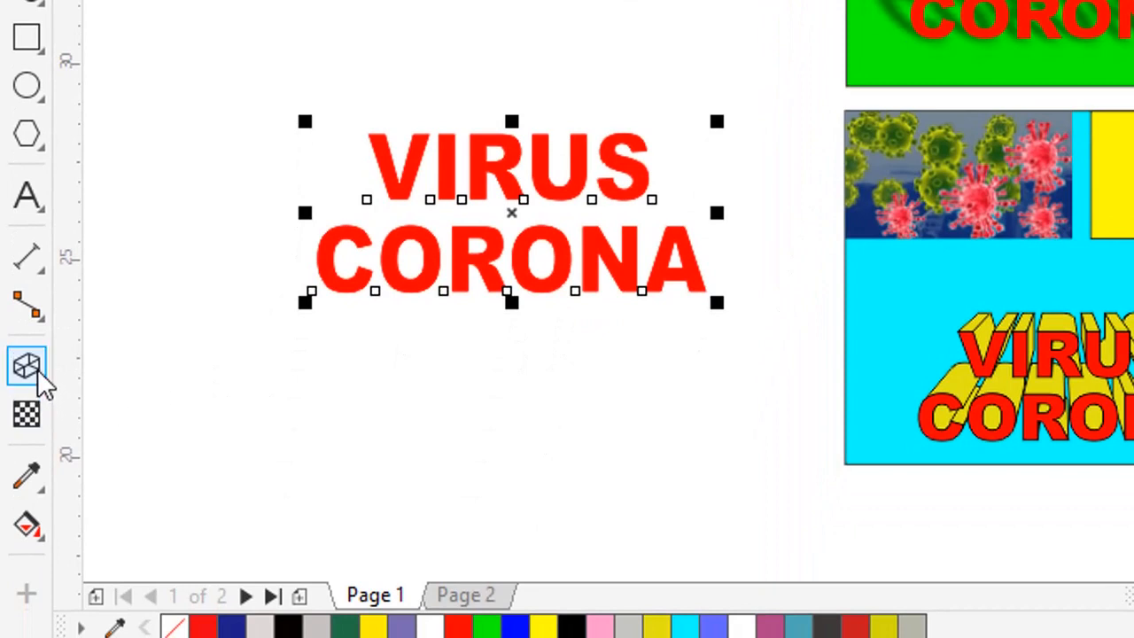
{"action": "left_click", "coordinate": [41, 379]}
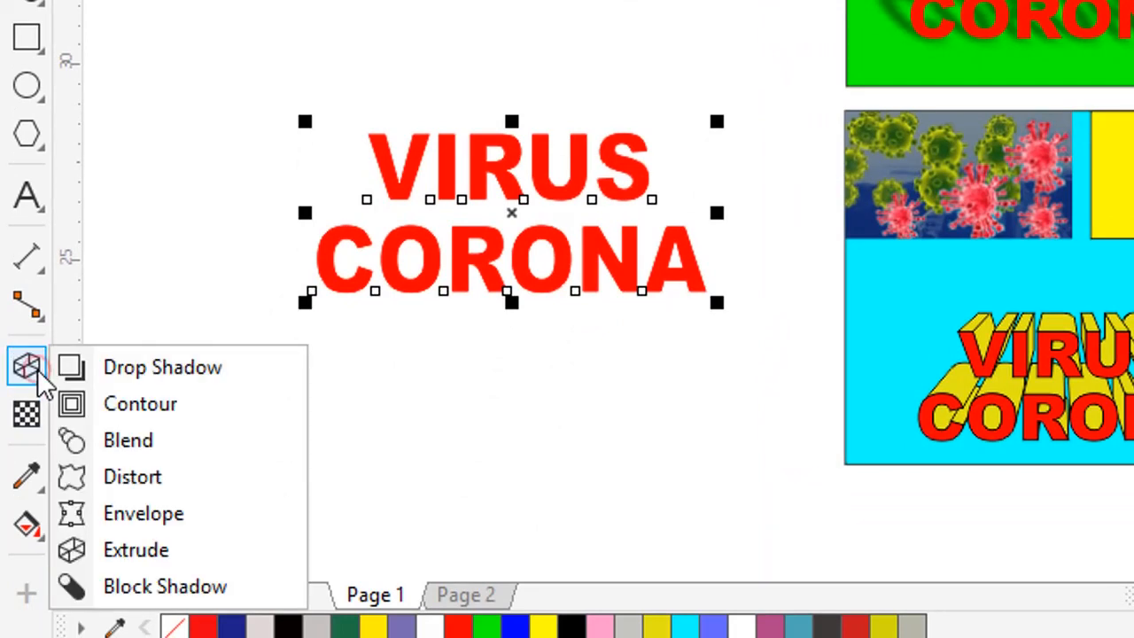
{"action": "left_click", "coordinate": [191, 588]}
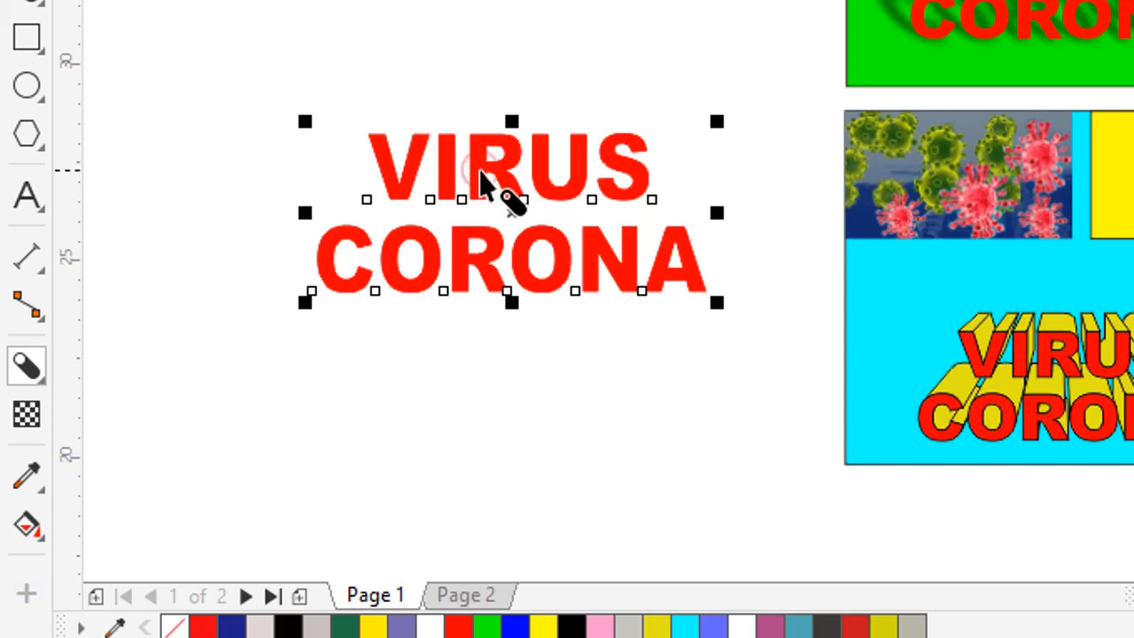
{"action": "left_click_drag", "start_coordinate": [481, 173], "coordinate": [606, 15]}
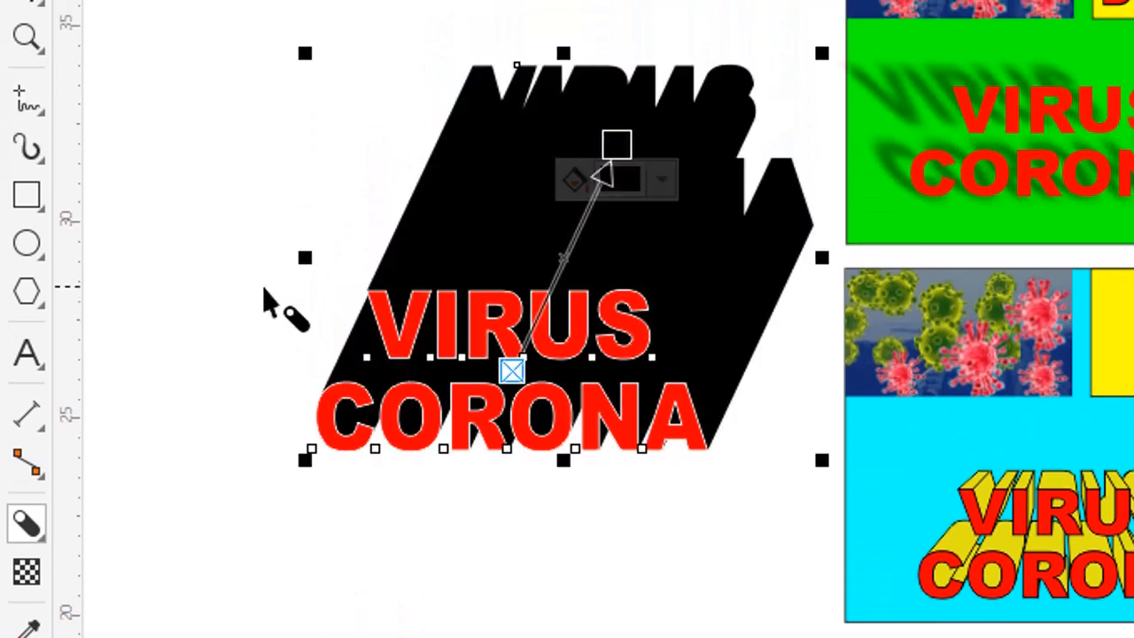
Step: Change the VIRUS CORONA block shadow's colour to the muted red #B03434
{"action": "scroll", "coordinate": [252, 245], "scroll_direction": "down", "scroll_amount": 2}
{"action": "scroll", "coordinate": [248, 244], "scroll_direction": "up", "scroll_amount": 2}
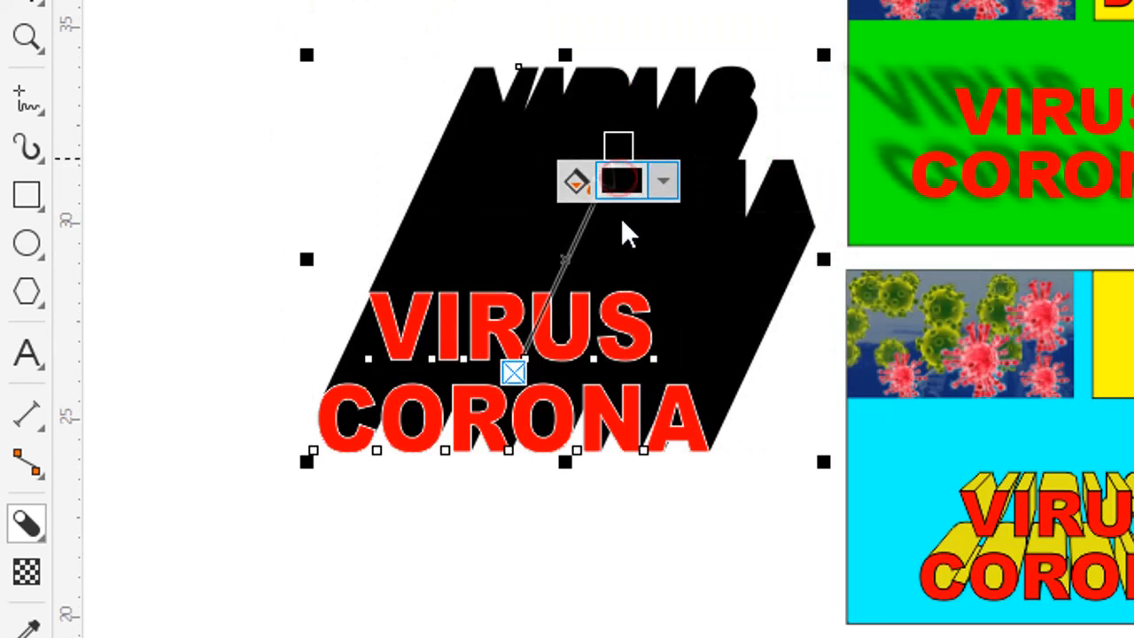
{"action": "left_click", "coordinate": [623, 177]}
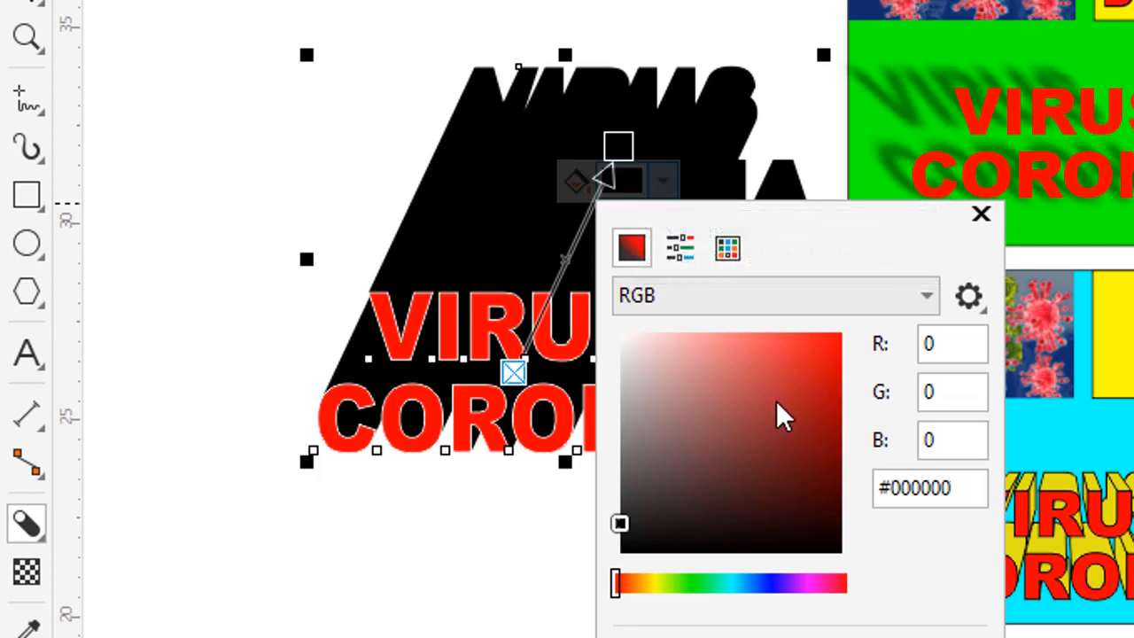
{"action": "left_click", "coordinate": [776, 401]}
{"action": "left_click", "coordinate": [629, 186]}
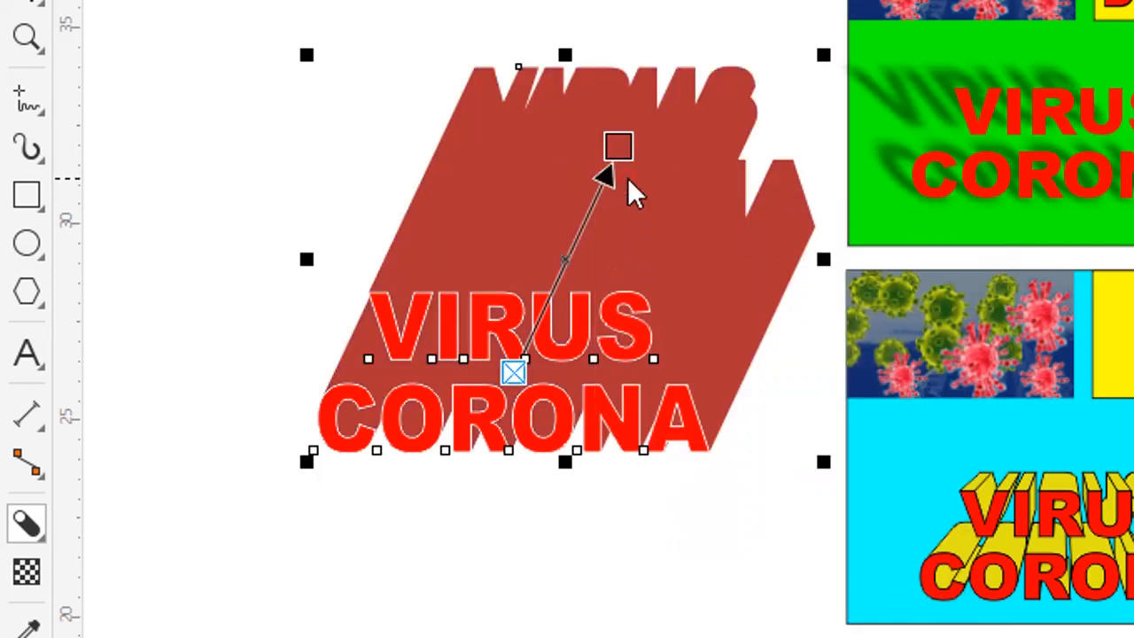
Step: Shift the hue of the VIRUS CORONA block shadow to the blue #343DB0
{"action": "left_click", "coordinate": [616, 143]}
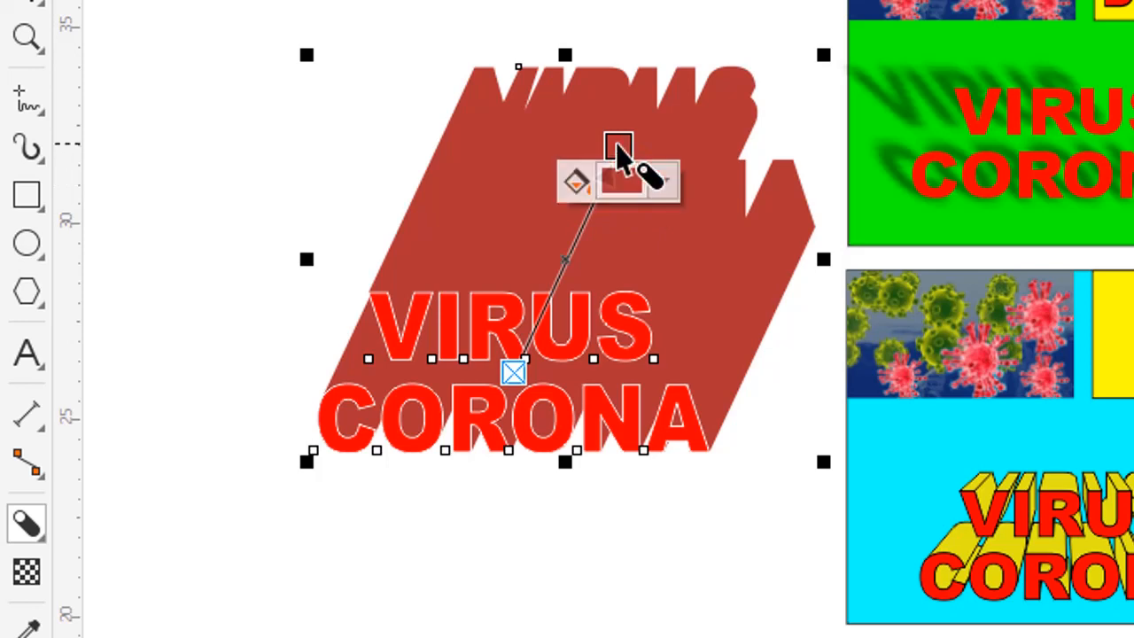
{"action": "left_click", "coordinate": [618, 179]}
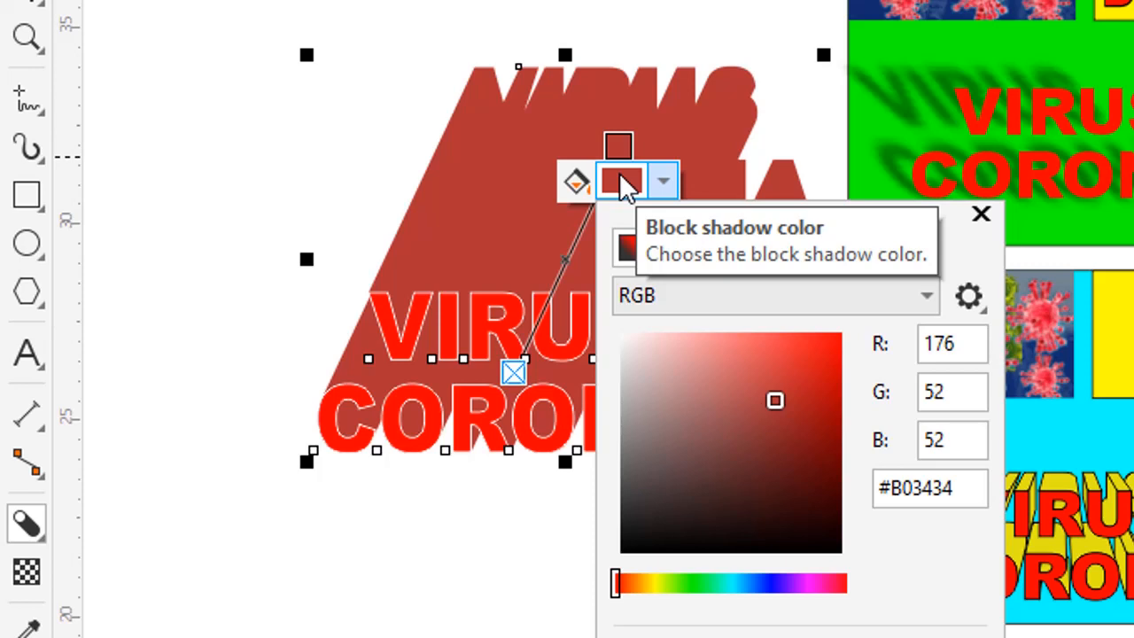
{"action": "left_click", "coordinate": [769, 583]}
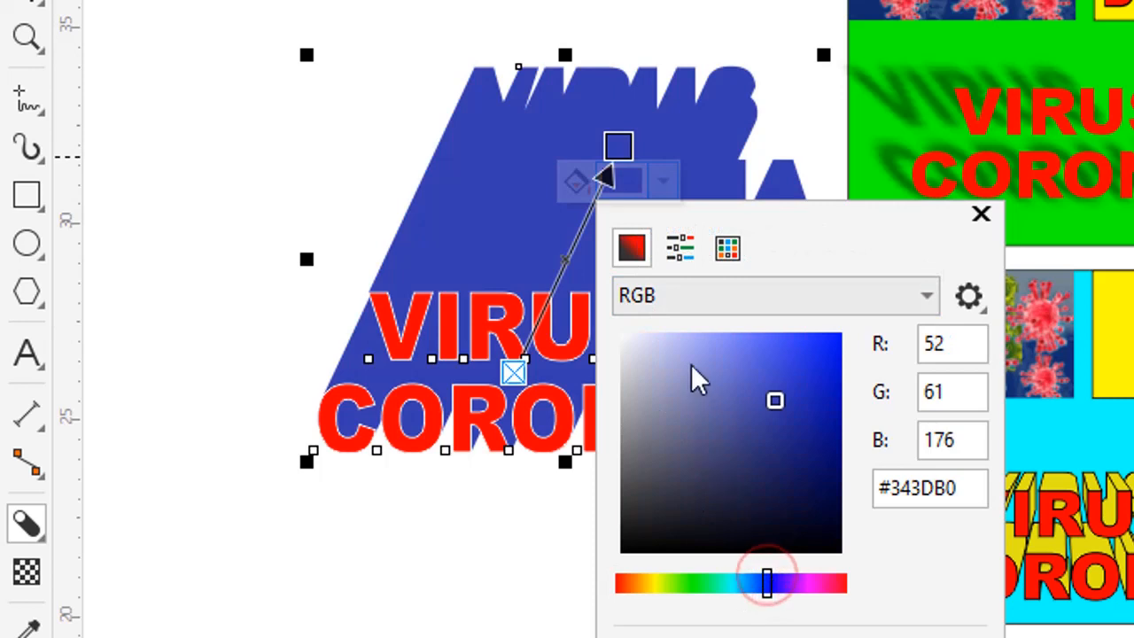
{"action": "left_click", "coordinate": [358, 137]}
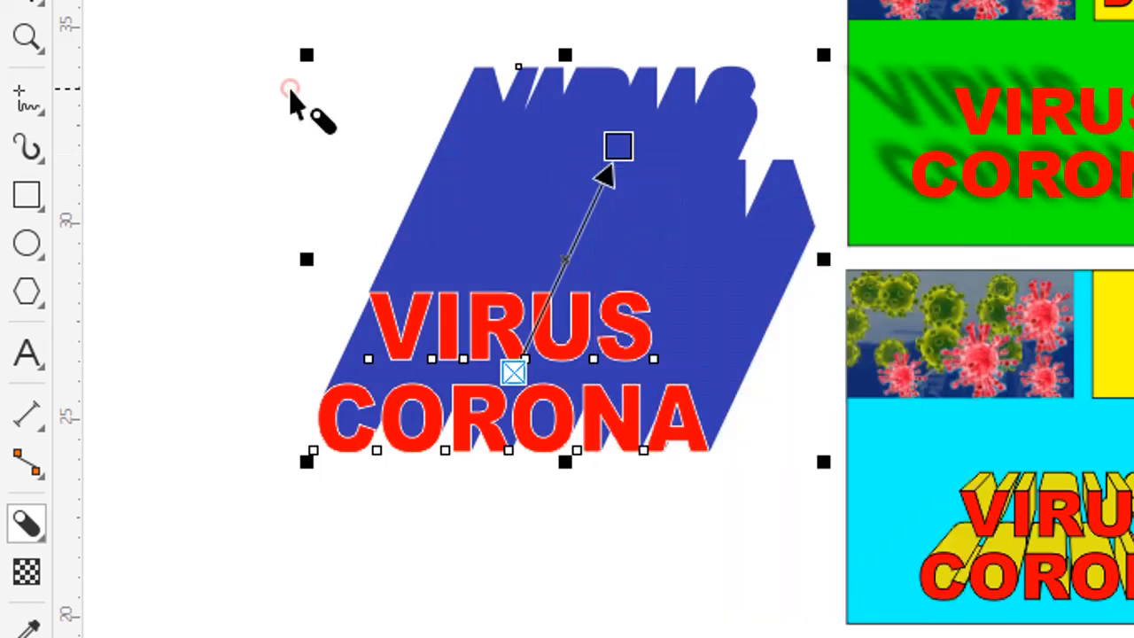
Step: Set the VIRUS CORONA block shadow's colour to black, #000000
{"action": "left_click", "coordinate": [620, 148]}
{"action": "left_click", "coordinate": [618, 178]}
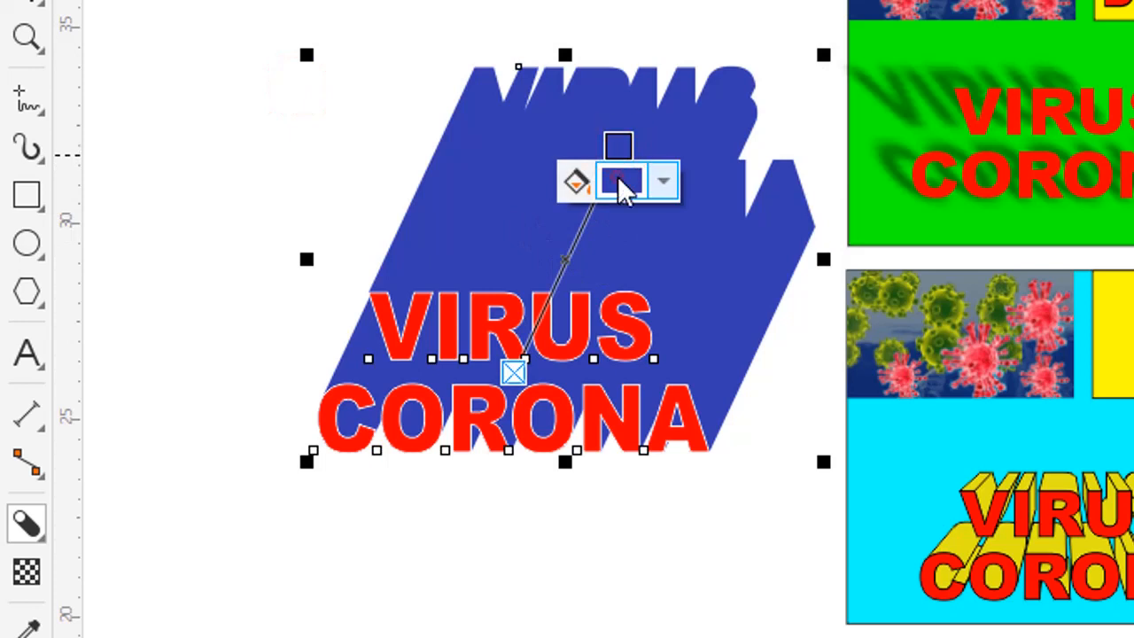
{"action": "left_click_drag", "start_coordinate": [670, 479], "coordinate": [620, 553]}
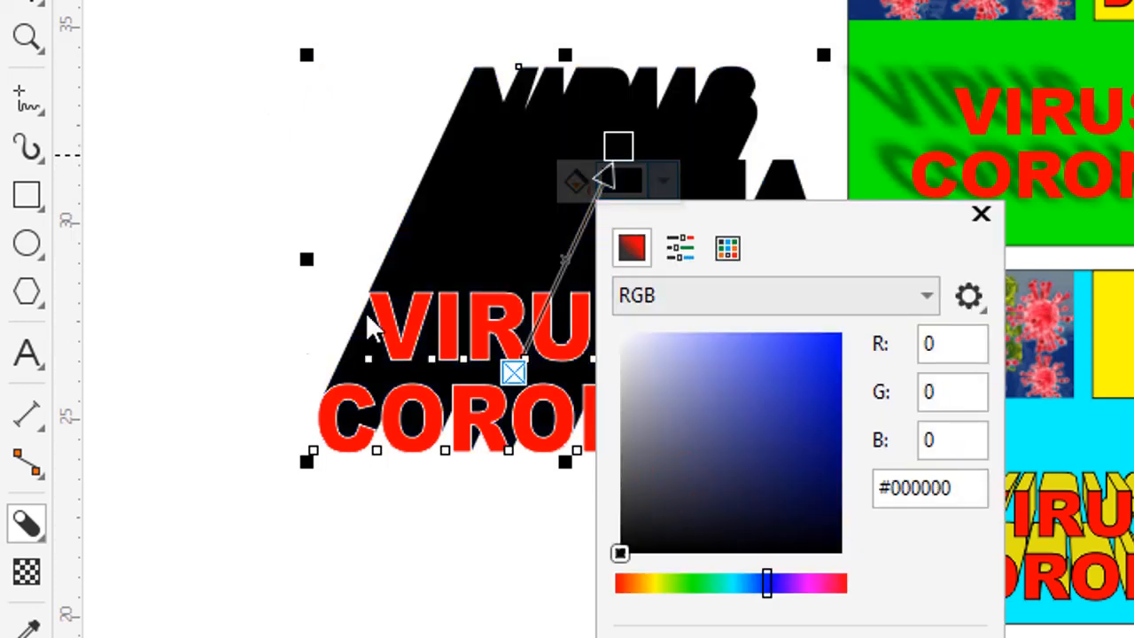
{"action": "left_click", "coordinate": [204, 198]}
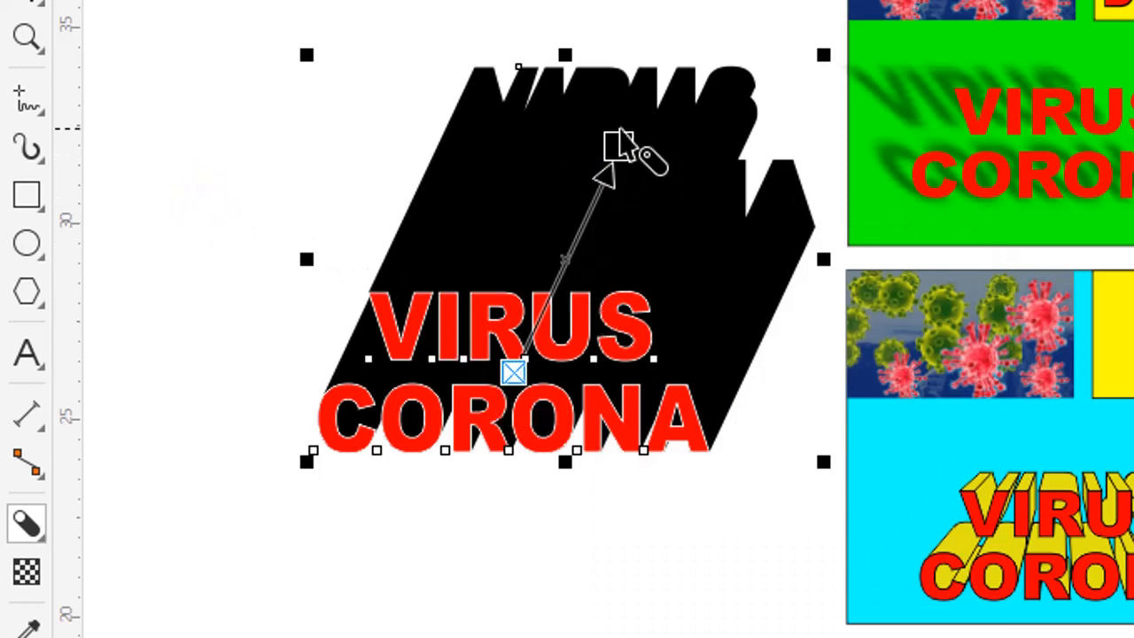
Step: Shorten the VIRUS CORONA block shadow to a depth of about 2.11 cm at an angle of about 55 degrees
{"action": "left_click_drag", "start_coordinate": [620, 152], "coordinate": [538, 582]}
{"action": "left_click", "coordinate": [363, 127]}
{"action": "left_click", "coordinate": [486, 524]}
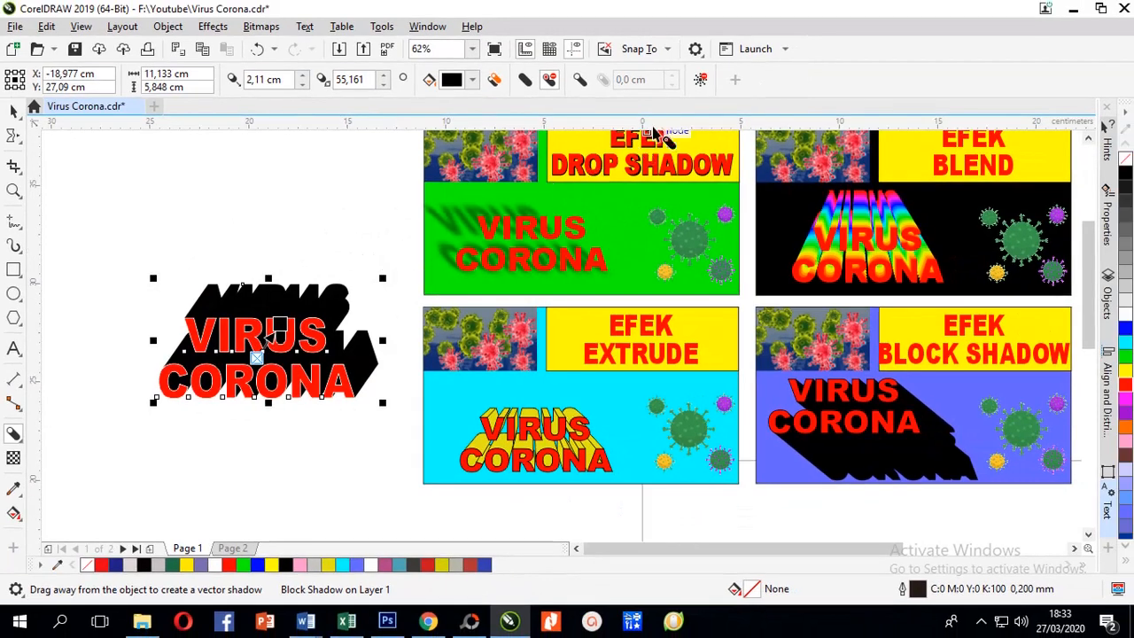
Step: Clear the block shadow from the VIRUS CORONA text and move the text to the lower left of the red spiral
{"action": "left_click", "coordinate": [700, 81]}
{"action": "key", "text": "F3"}
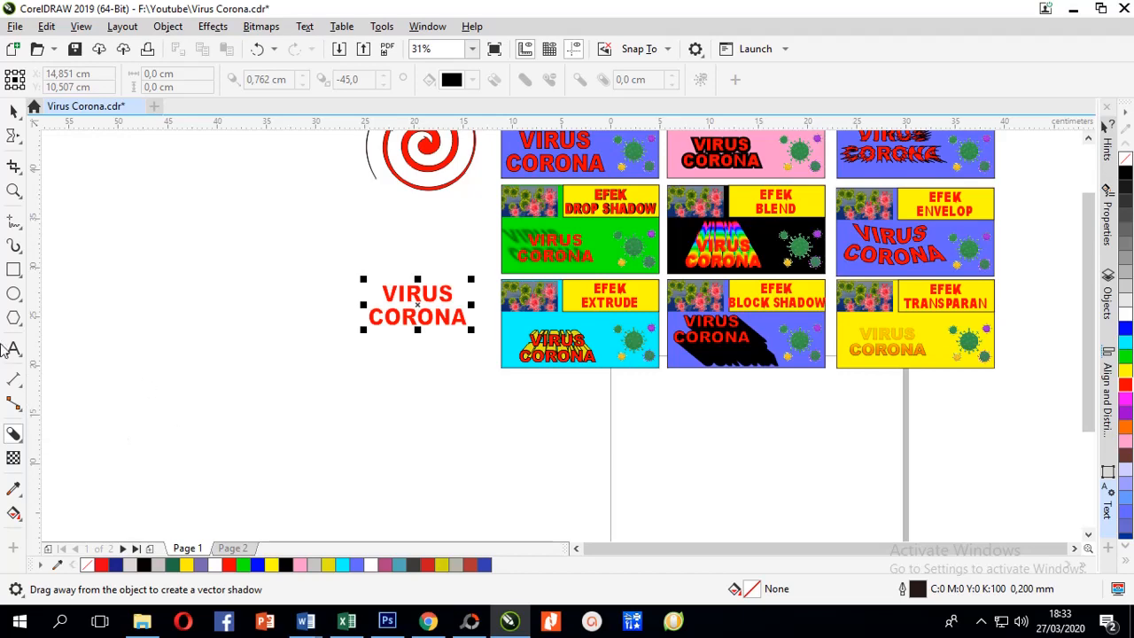
{"action": "left_click", "coordinate": [14, 109]}
{"action": "left_click_drag", "start_coordinate": [413, 298], "coordinate": [162, 387]}
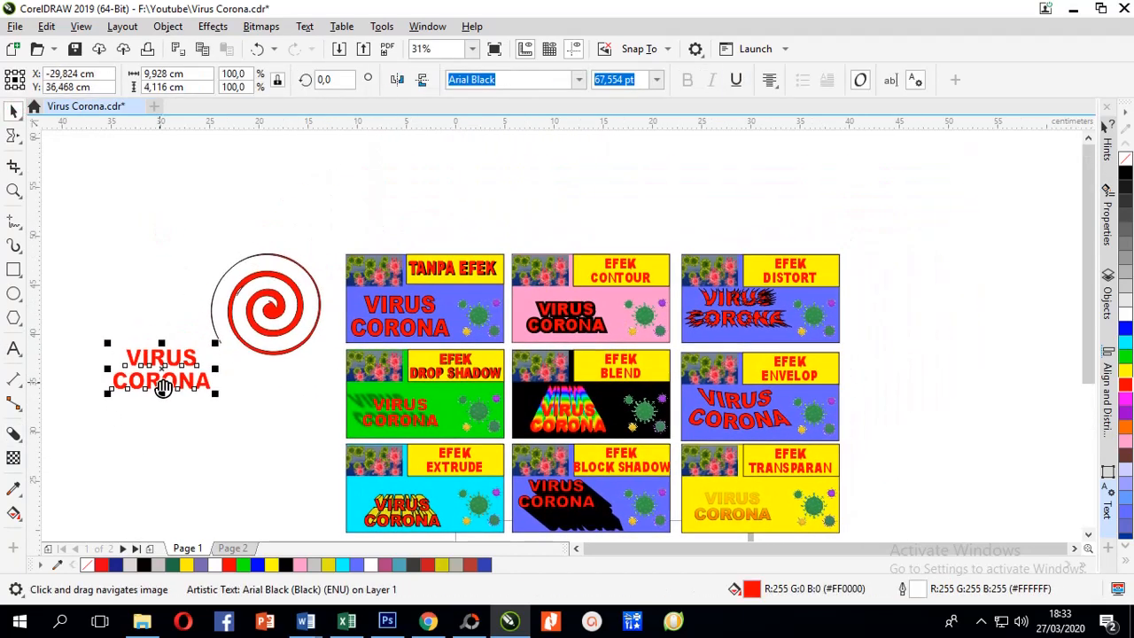
Step: Fill the spiral shape with blue and deselect it
{"action": "left_click", "coordinate": [253, 318]}
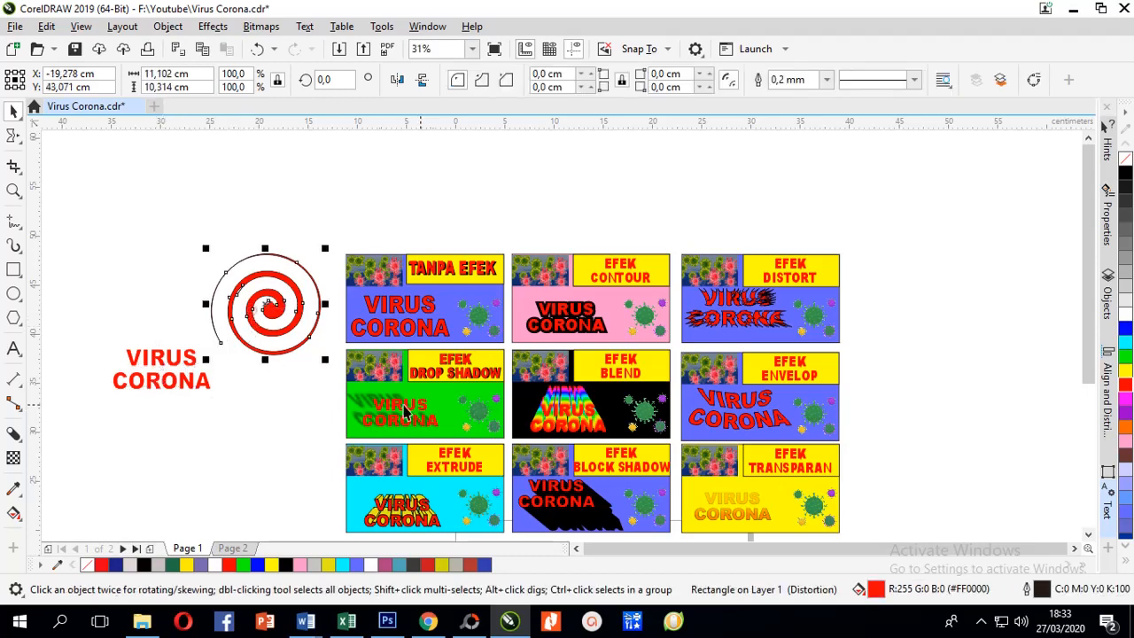
{"action": "left_click", "coordinate": [1125, 328]}
{"action": "left_click", "coordinate": [264, 473]}
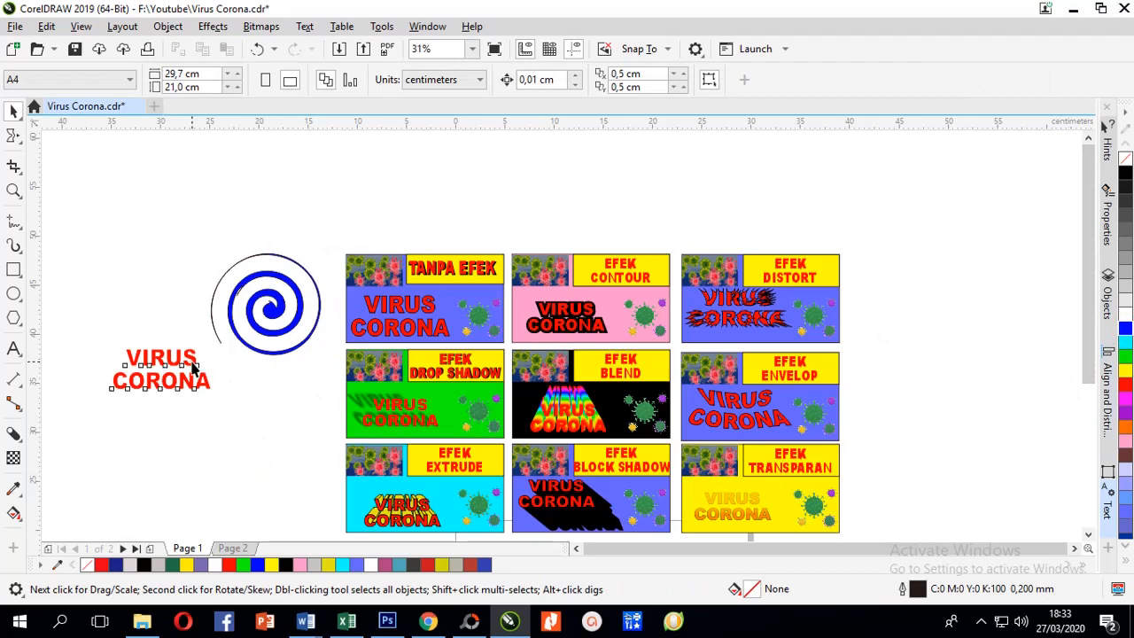
Step: Enlarge the VIRUS CORONA text to about 19.4 × 8.0 cm and position it so that it overlaps the blue spiral
{"action": "left_click", "coordinate": [193, 368]}
{"action": "left_click_drag", "start_coordinate": [221, 392], "coordinate": [308, 431]}
{"action": "left_click_drag", "start_coordinate": [201, 376], "coordinate": [216, 317]}
Step: Reorder the VIRUS CORONA text so that it lies in front of the blue spiral
{"action": "scroll", "coordinate": [220, 330], "scroll_direction": "up", "scroll_amount": 2}
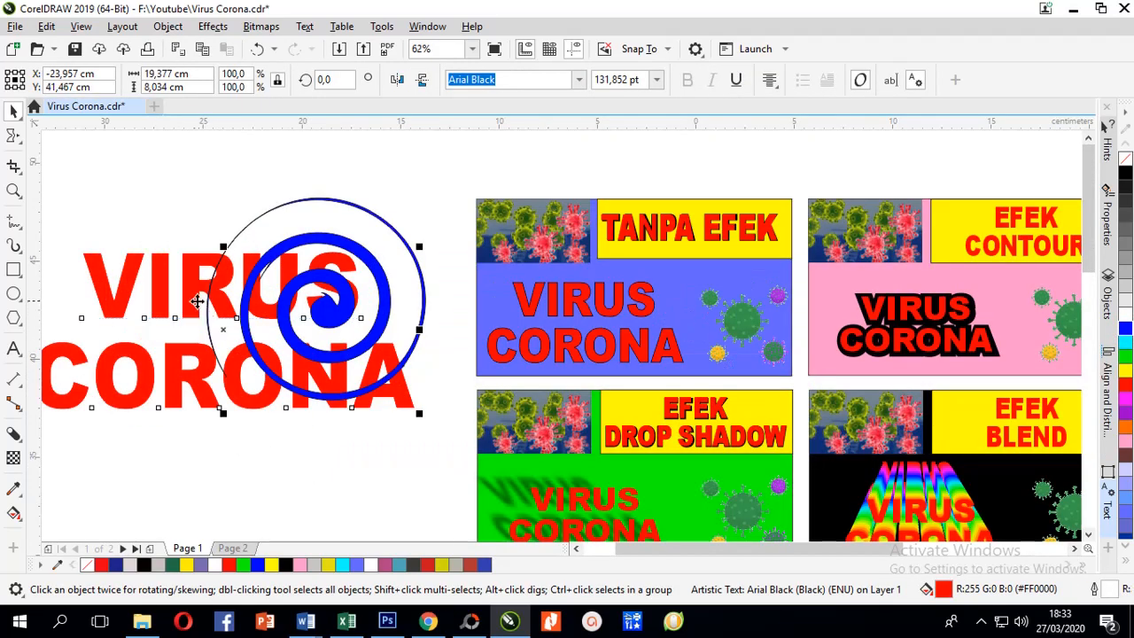
{"action": "right_click", "coordinate": [191, 297]}
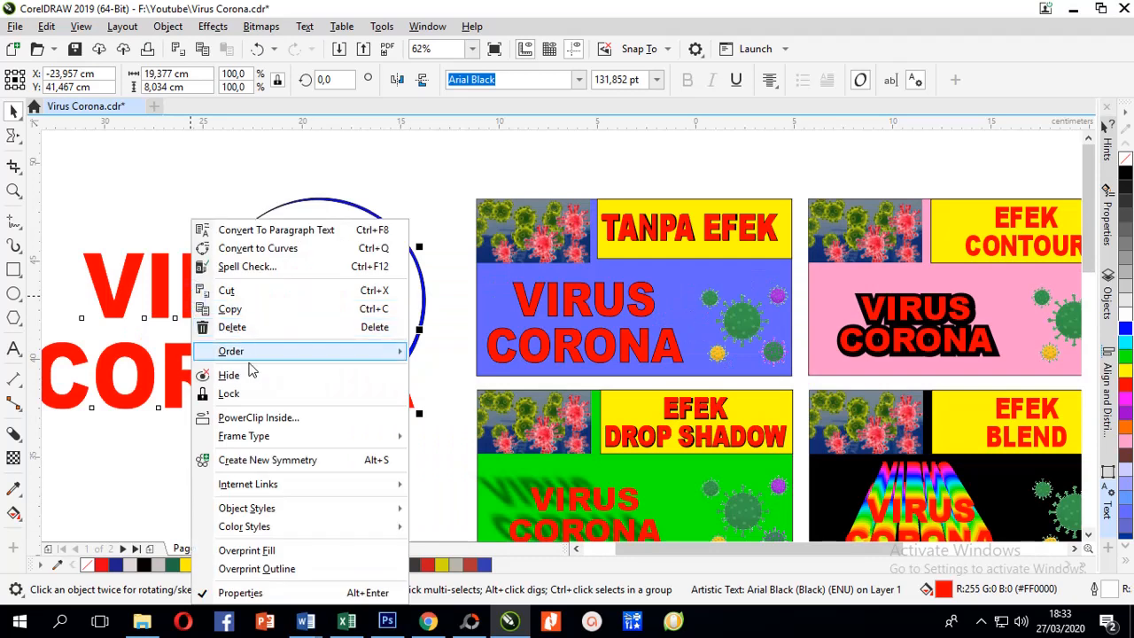
{"action": "mouse_move", "coordinate": [249, 355]}
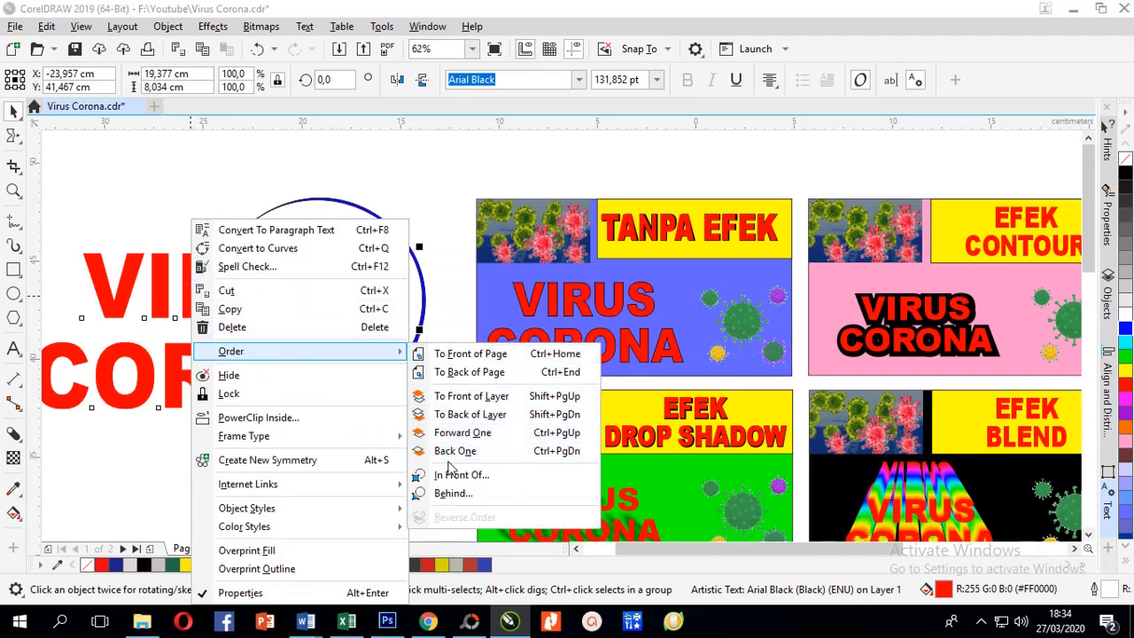
{"action": "left_click", "coordinate": [458, 475]}
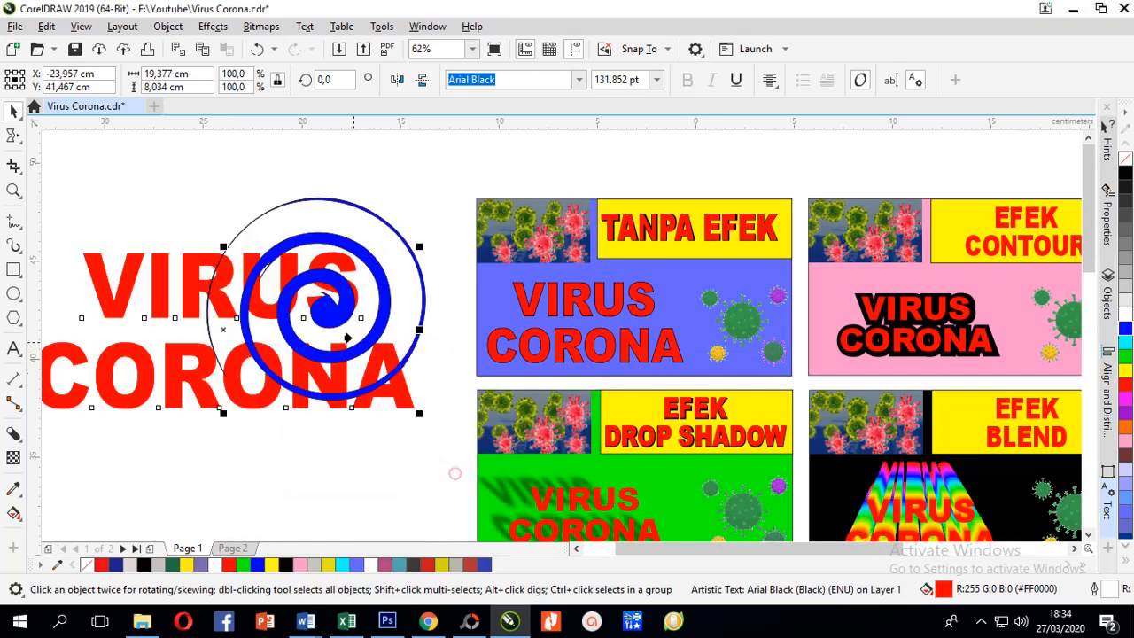
{"action": "left_click", "coordinate": [326, 239]}
Step: Apply a gradient transparency to the VIRUS CORONA text with the Transparency tool, fading it towards the lower right over the spiral
{"action": "mouse_move", "coordinate": [193, 286]}
{"action": "left_mouse_down"}
{"action": "mouse_move", "coordinate": [222, 257]}
{"action": "mouse_move", "coordinate": [193, 281]}
{"action": "left_mouse_up"}
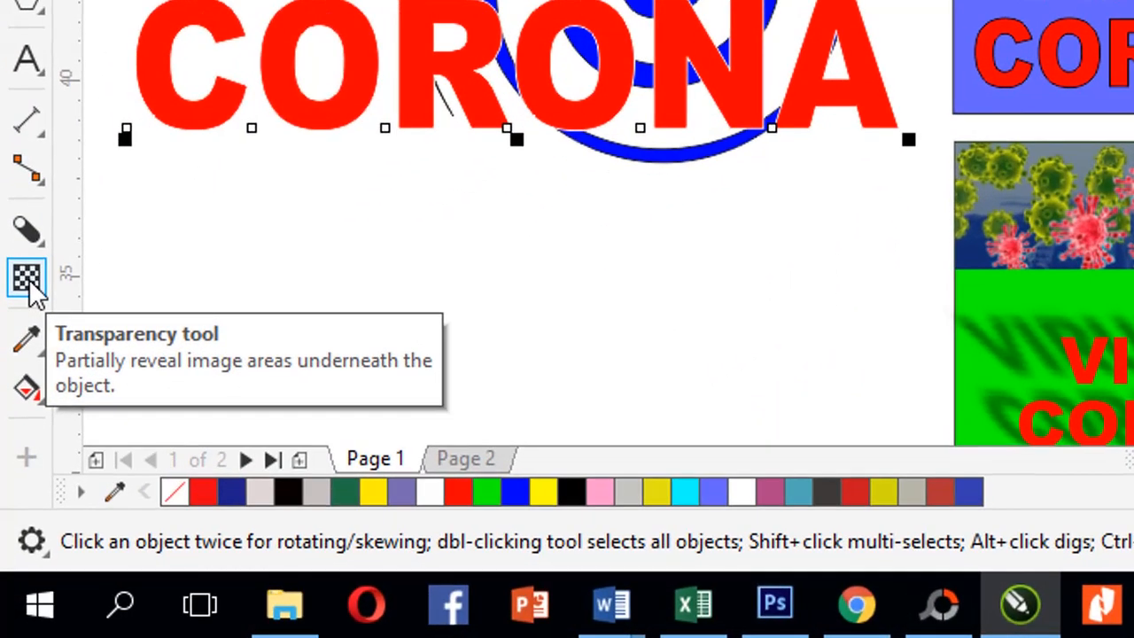
{"action": "left_click", "coordinate": [29, 278]}
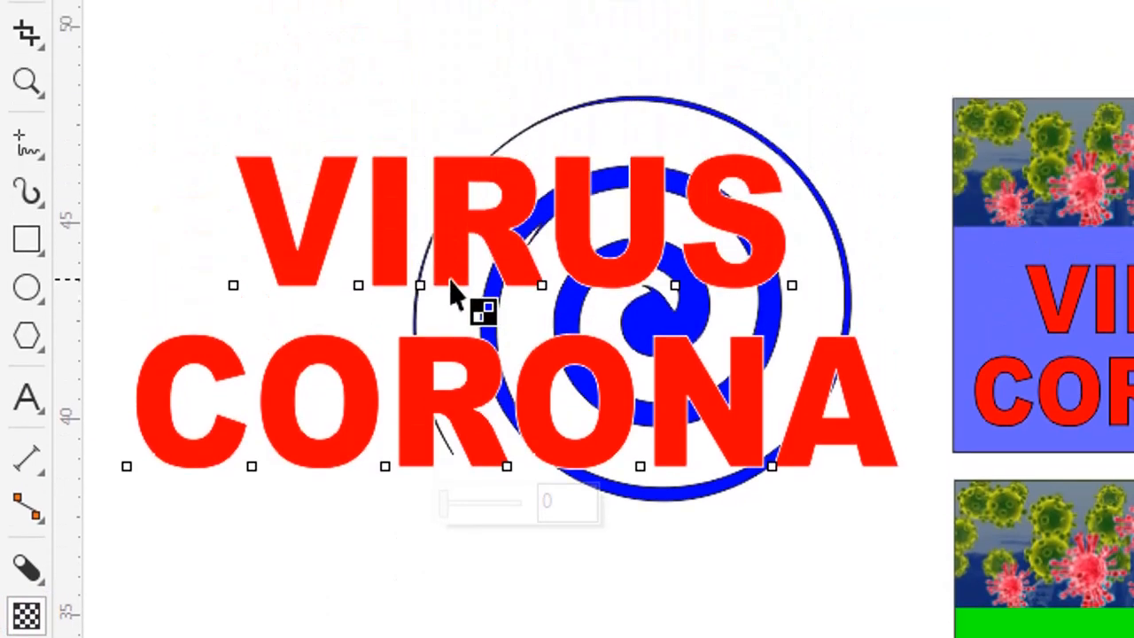
{"action": "mouse_move", "coordinate": [451, 285]}
{"action": "left_mouse_down"}
{"action": "mouse_move", "coordinate": [602, 36]}
{"action": "mouse_move", "coordinate": [671, 304]}
{"action": "mouse_move", "coordinate": [608, 588]}
{"action": "mouse_move", "coordinate": [700, 637]}
{"action": "left_mouse_up"}
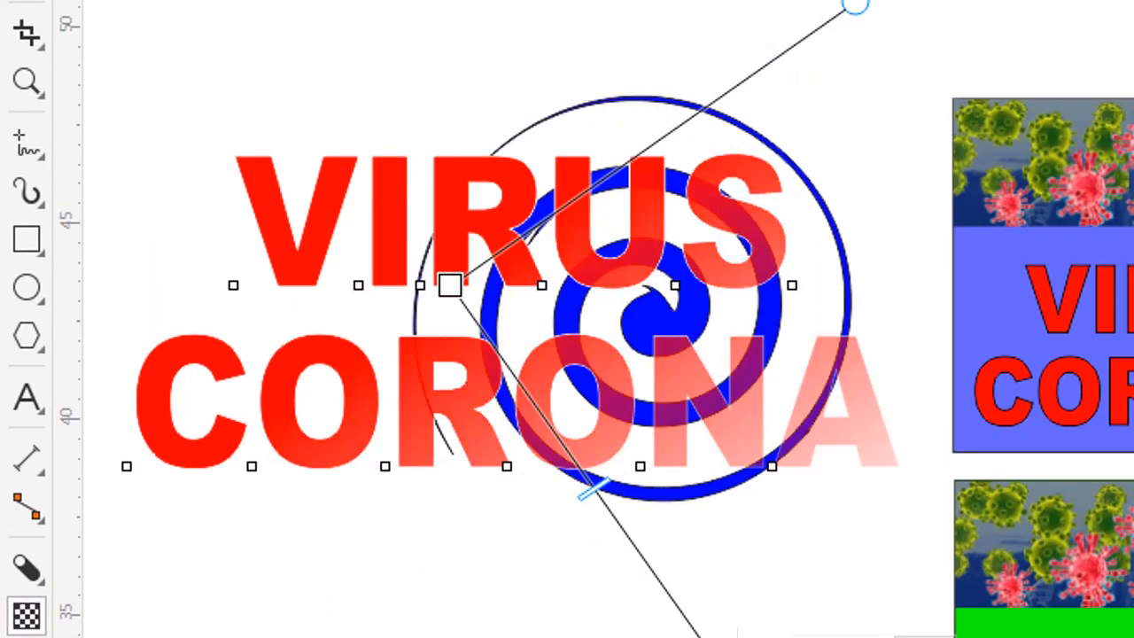